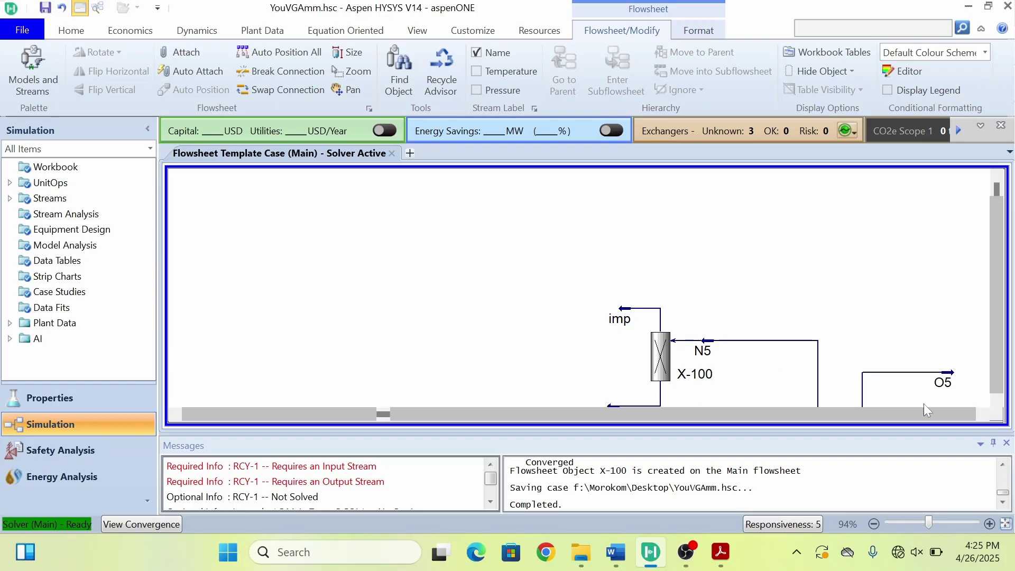
{"action": "left_click", "coordinate": [997, 402]}
{"action": "left_click", "coordinate": [997, 404]}
{"action": "left_click", "coordinate": [997, 404]}
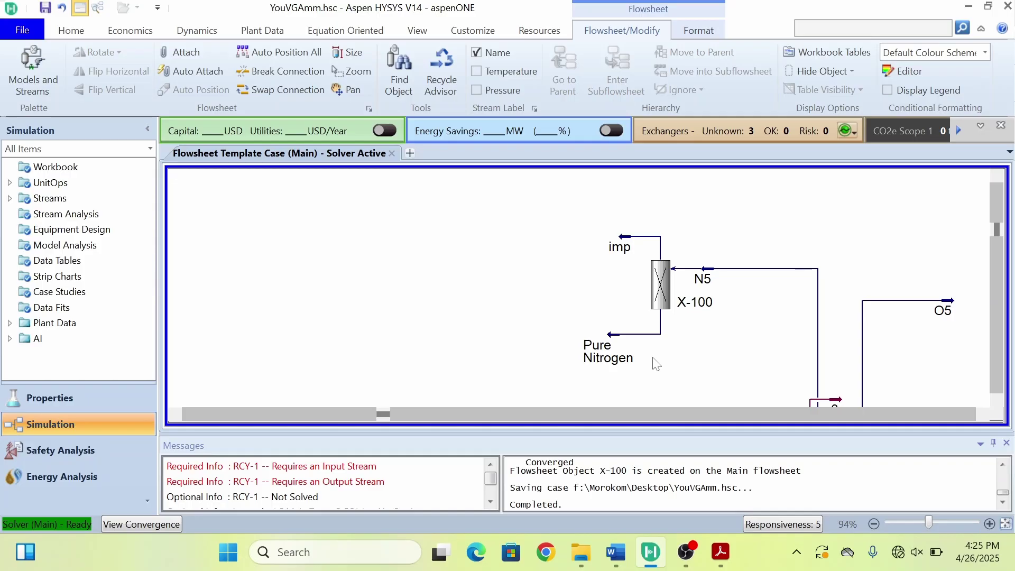
{"action": "left_click", "coordinate": [997, 176]}
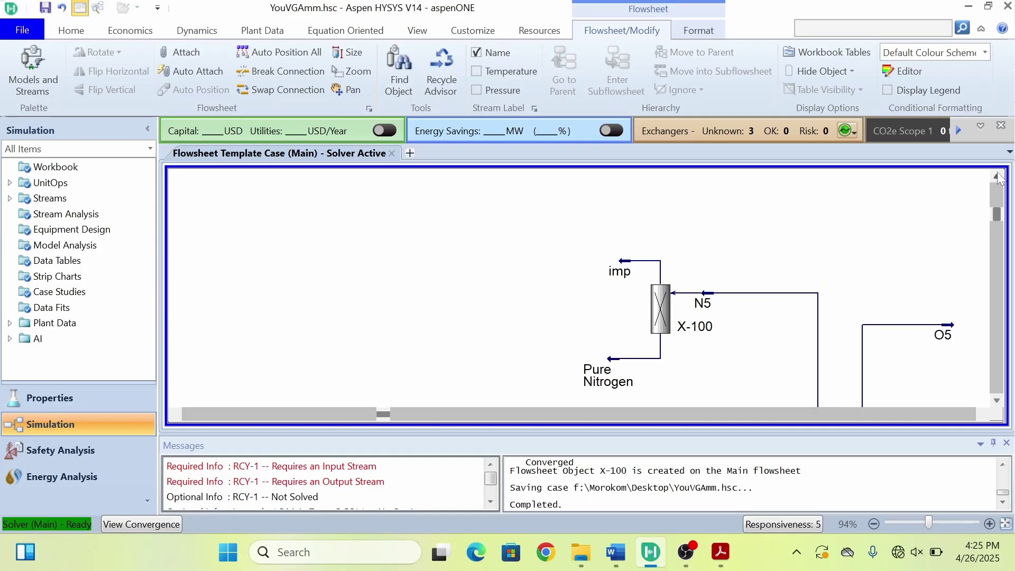
{"action": "left_click", "coordinate": [997, 176]}
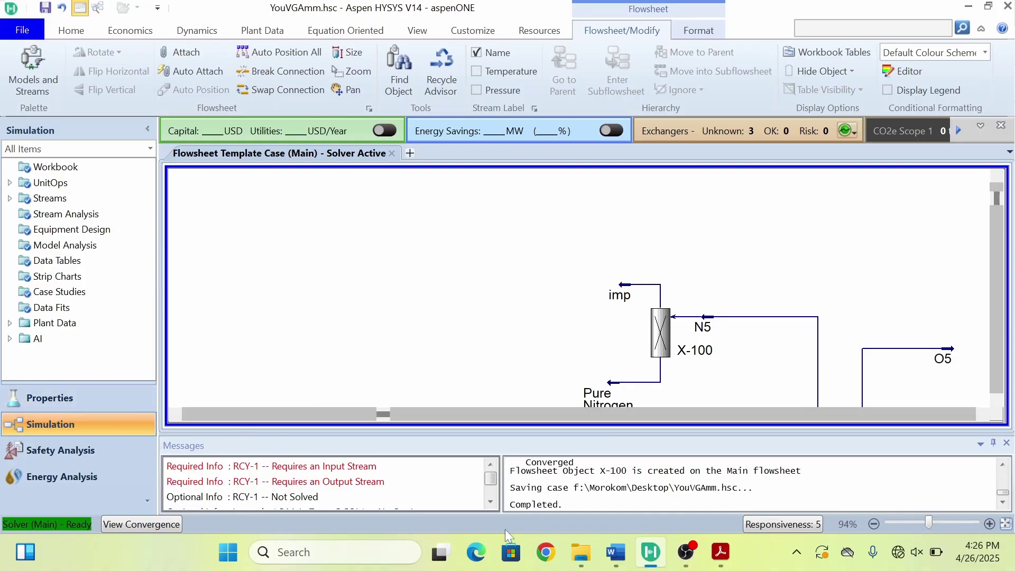
Switch to the Word document and read the Hydrolysis of water instructions for the electrolysis simulation.
{"action": "key", "text": "alt+Tab"}
{"action": "key", "text": "alt+Tab"}
{"action": "key", "text": "alt+Tab"}
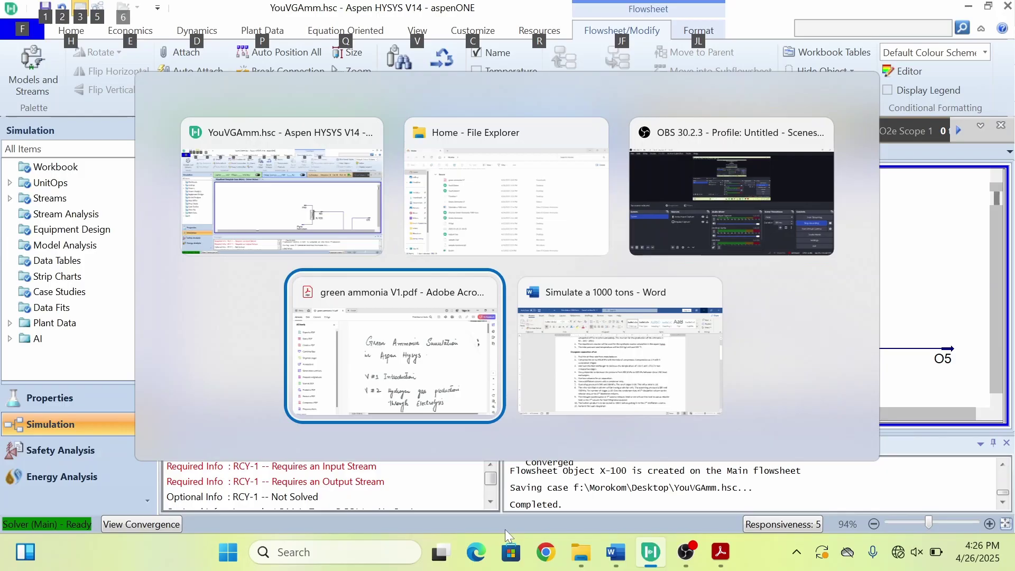
{"action": "key", "text": "alt+Tab"}
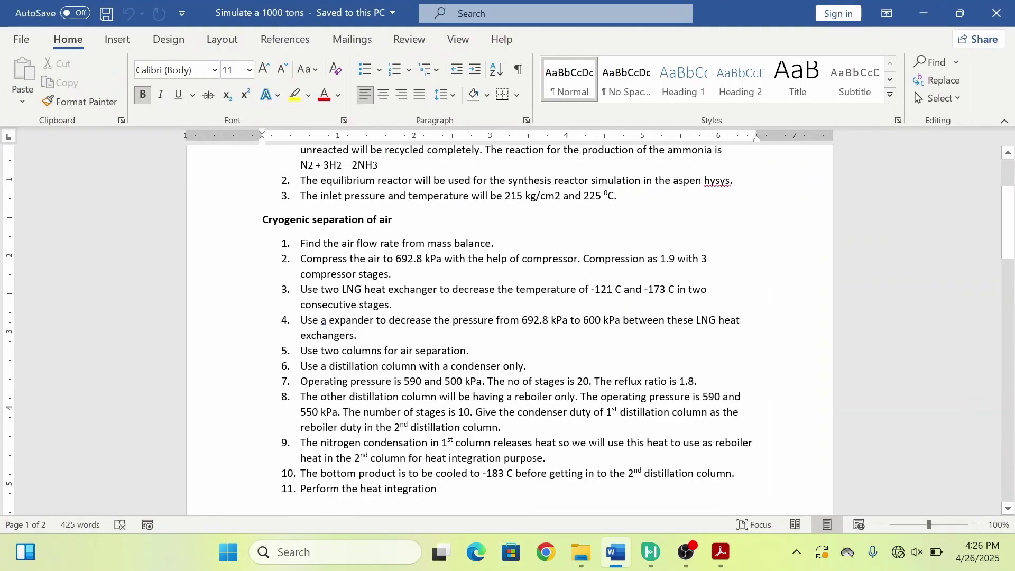
{"action": "left_click_drag", "start_coordinate": [1009, 225], "coordinate": [1013, 296]}
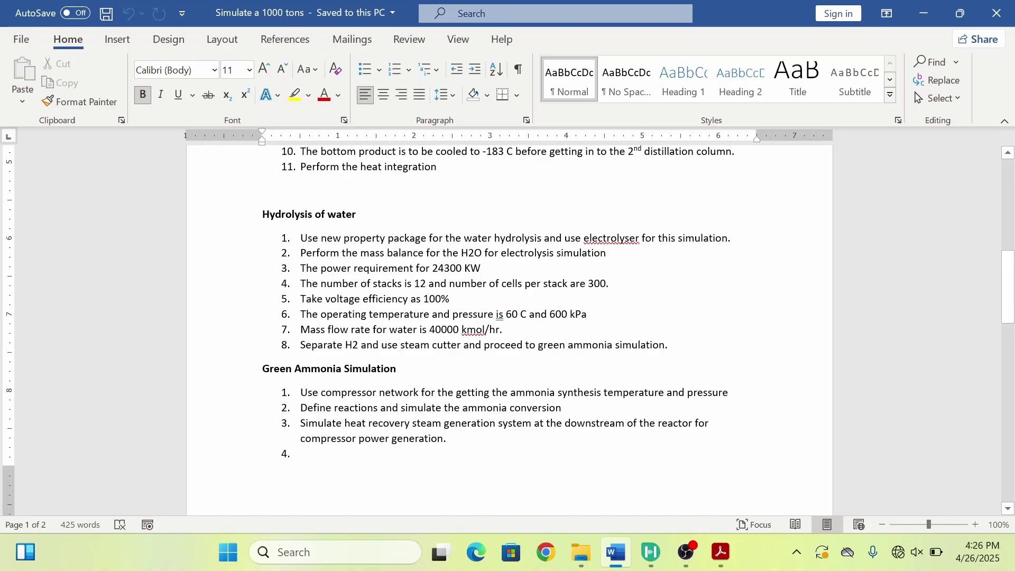
{"action": "left_click", "coordinate": [464, 238]}
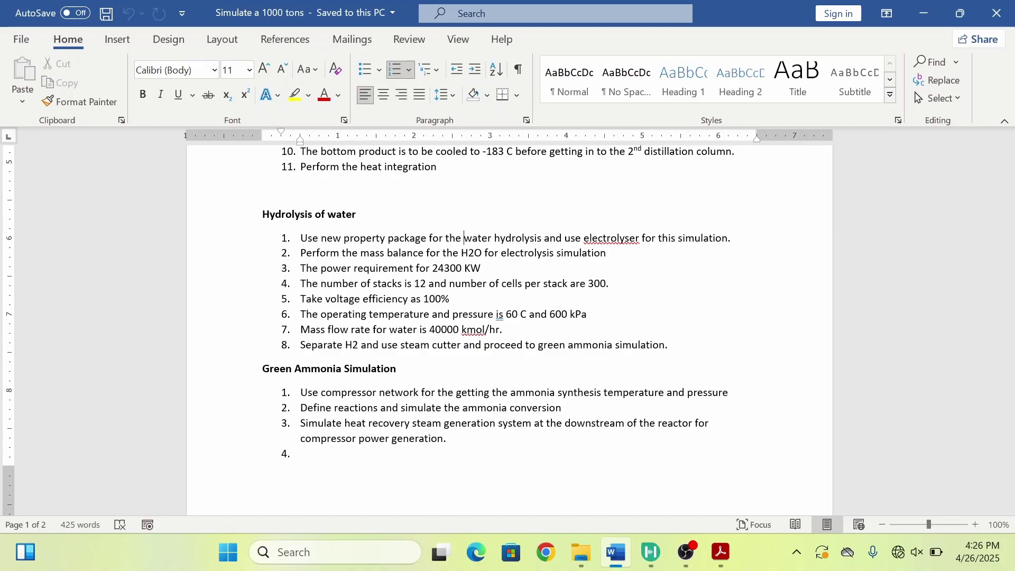
Return to Aspen HYSYS and add a new component list from the Aspen Properties databank in the Properties environment.
{"action": "key", "text": "alt+Tab"}
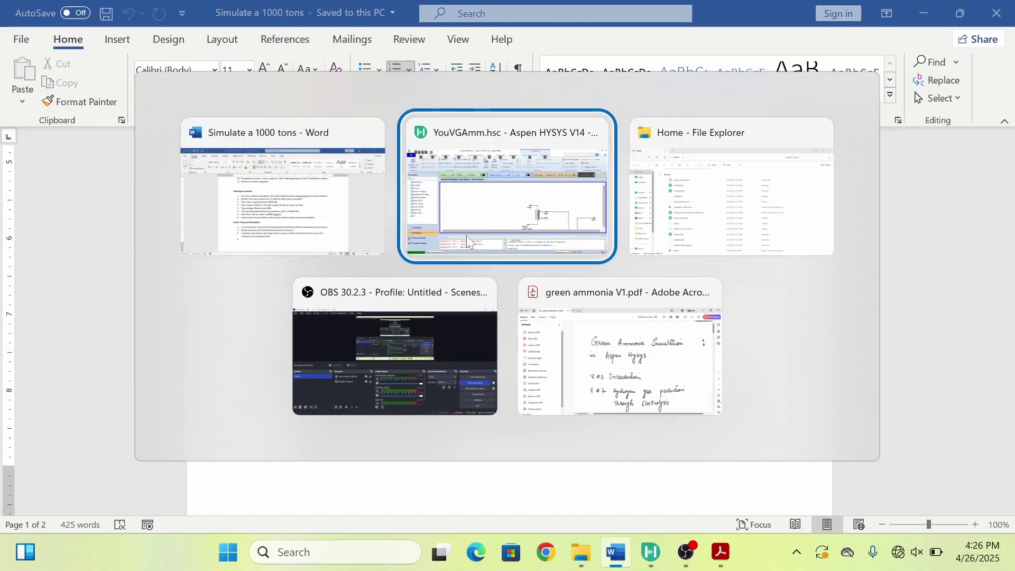
{"action": "left_click", "coordinate": [79, 405]}
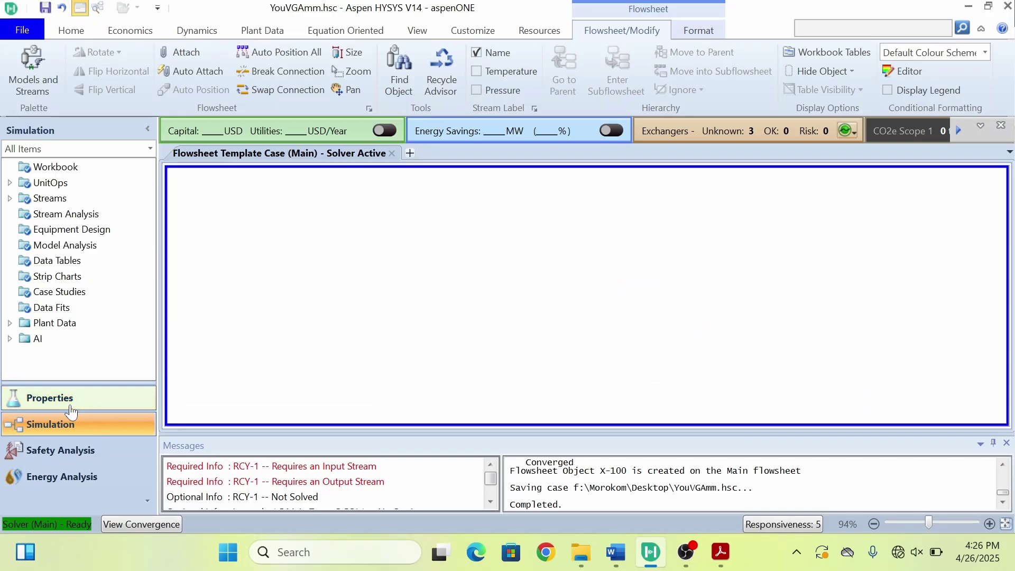
{"action": "scroll", "coordinate": [286, 315], "scroll_direction": "down", "scroll_amount": 4}
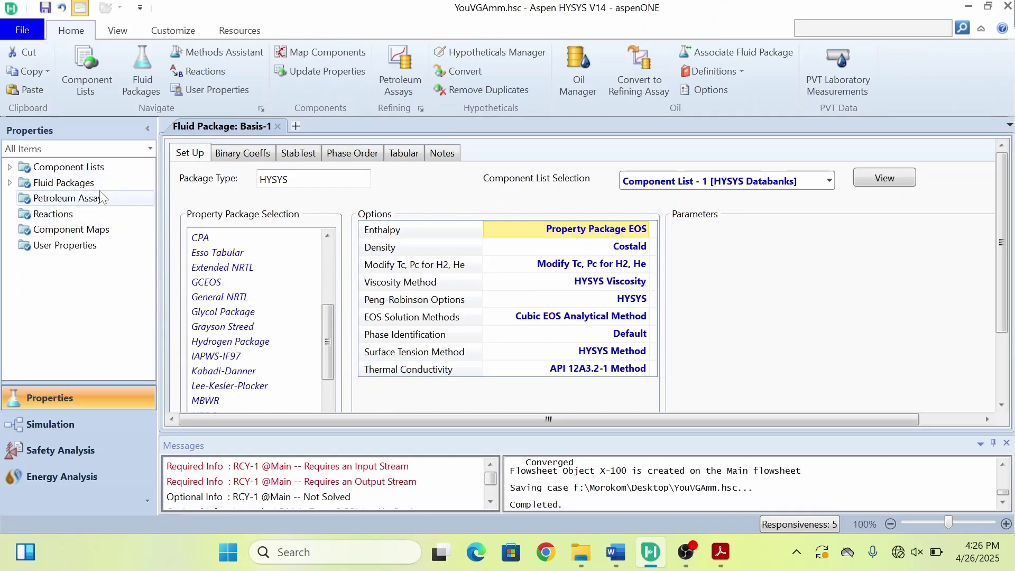
{"action": "left_click", "coordinate": [86, 169]}
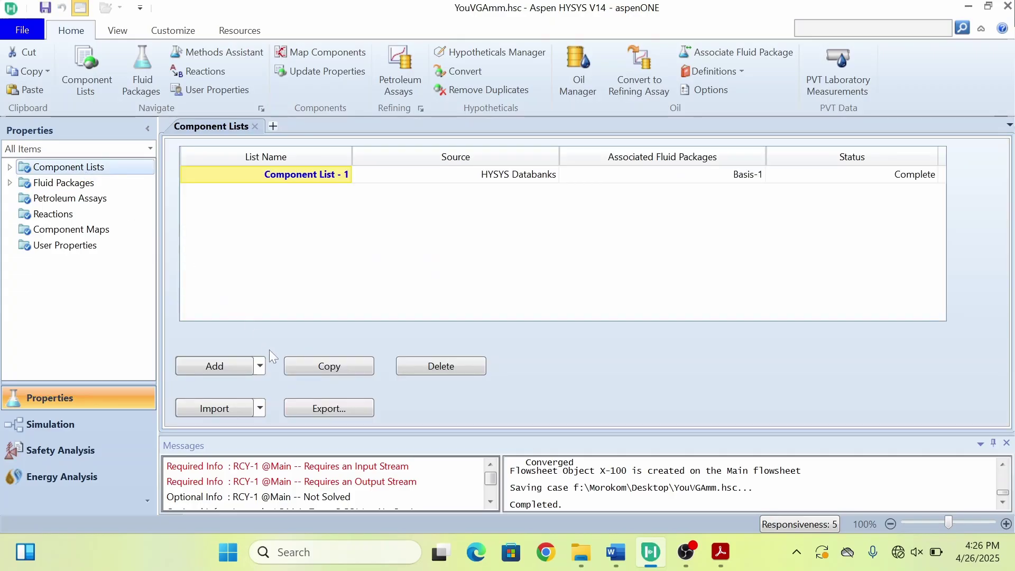
{"action": "left_click", "coordinate": [261, 366]}
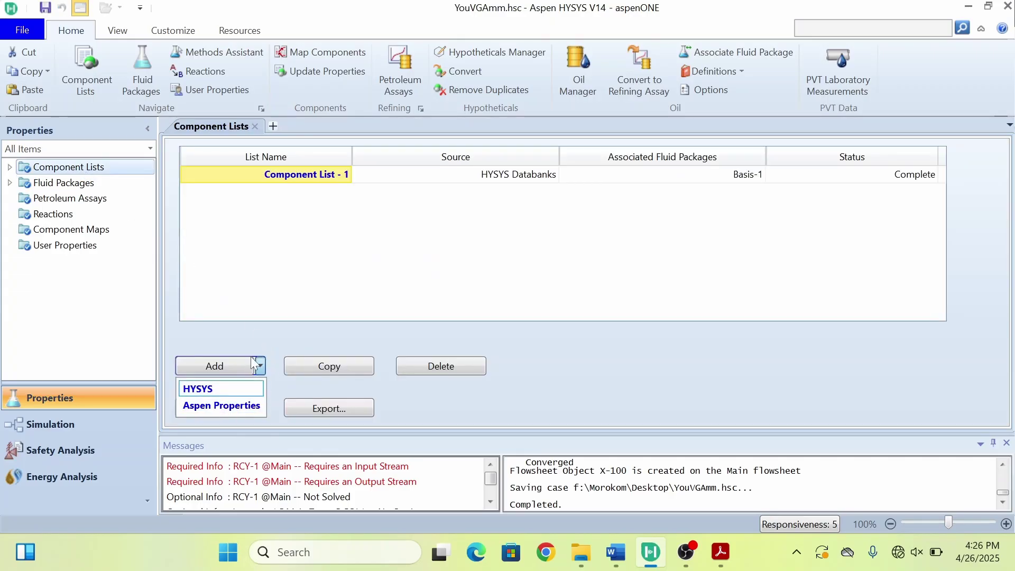
{"action": "left_click", "coordinate": [234, 407]}
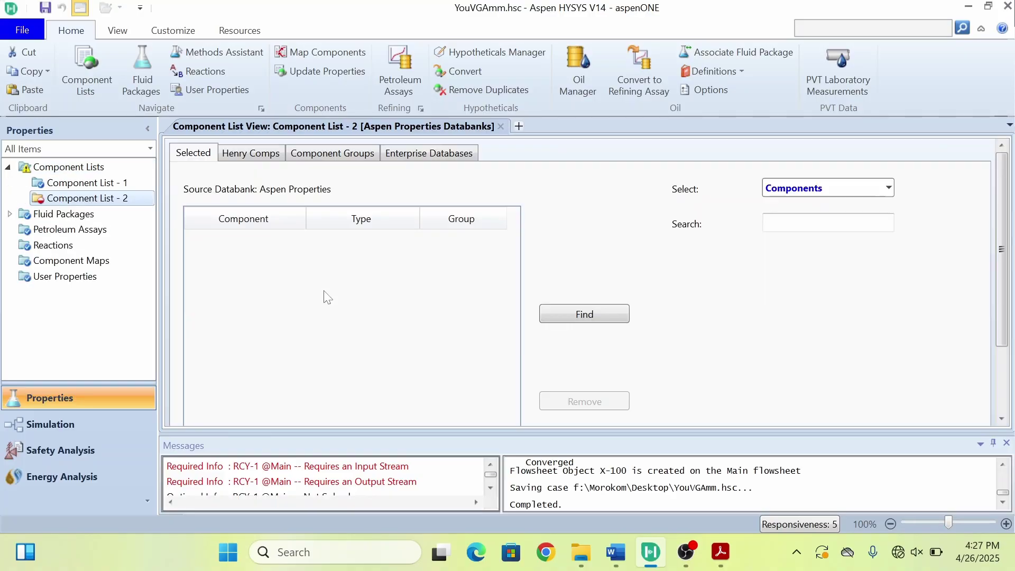
Find the compound whose name or alias equals H2O and add water to Component List - 2.
{"action": "left_click", "coordinate": [778, 226]}
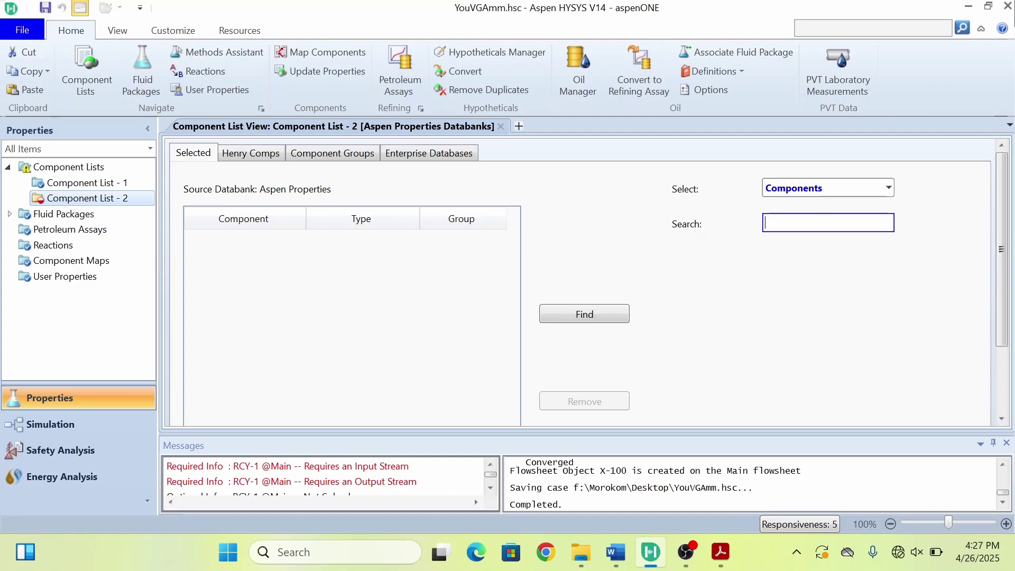
{"action": "type", "text": "h2o"}
{"action": "left_click", "coordinate": [590, 315]}
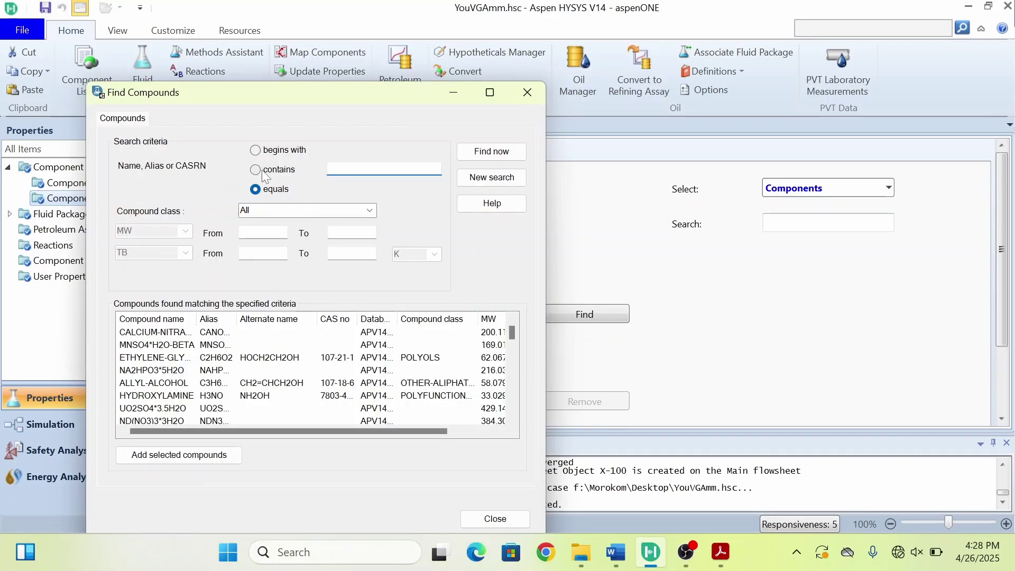
{"action": "left_click", "coordinate": [257, 171]}
{"action": "left_click", "coordinate": [256, 190]}
{"action": "type", "text": "H2O"}
{"action": "key", "text": "Return"}
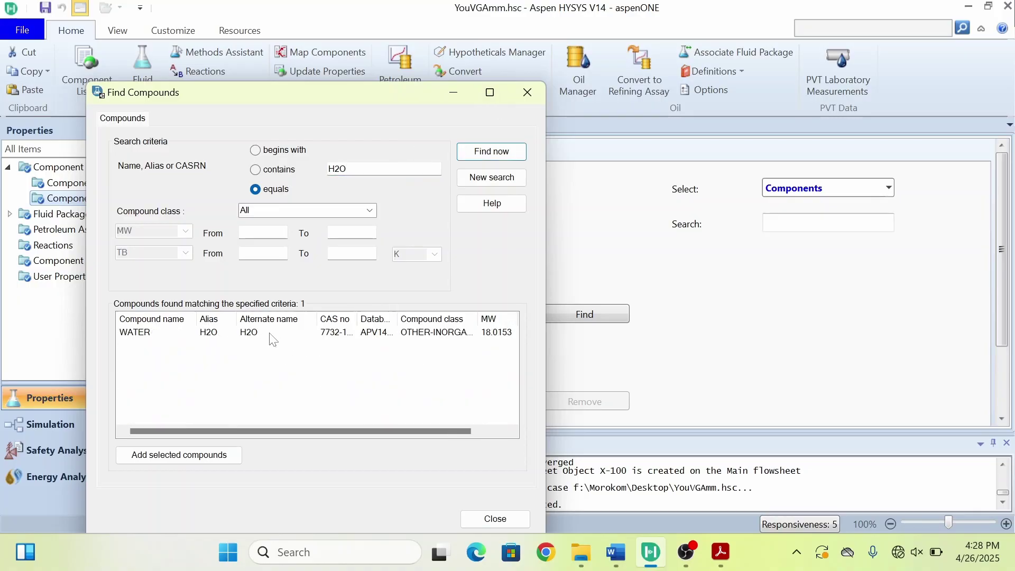
{"action": "left_click", "coordinate": [261, 334]}
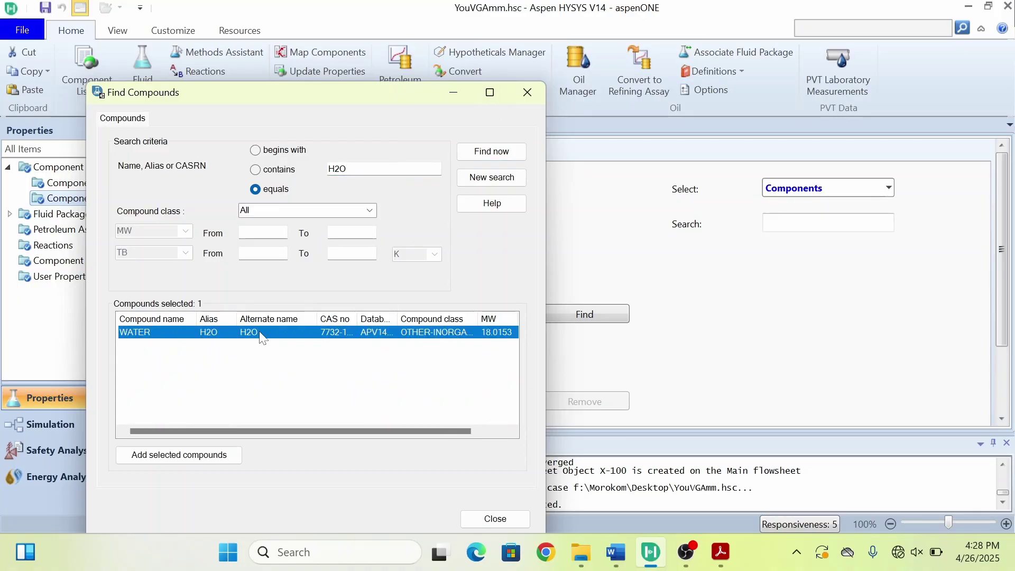
{"action": "left_click", "coordinate": [205, 456]}
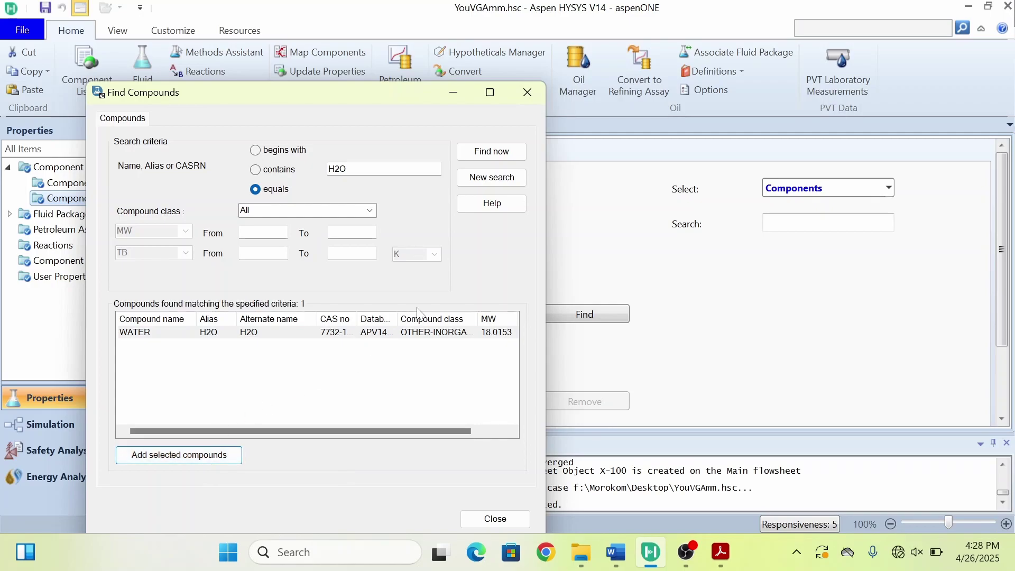
Find the compound that equals H2 and add hydrogen to the component list.
{"action": "left_click", "coordinate": [347, 169]}
{"action": "key", "text": "BackSpace"}
{"action": "key", "text": "BackSpace"}
{"action": "key", "text": "BackSpace"}
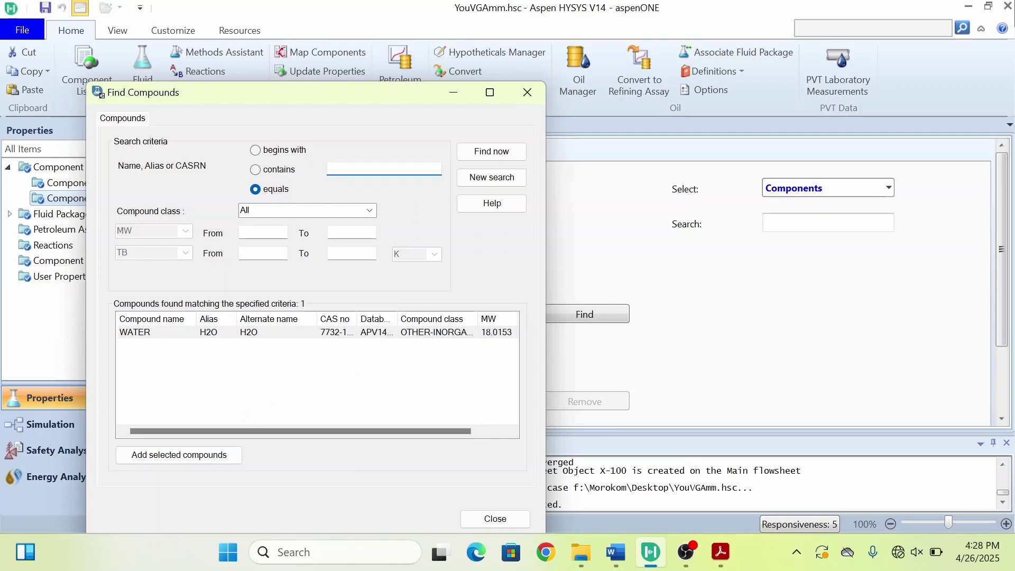
{"action": "type", "text": "H2"}
{"action": "left_click", "coordinate": [512, 154]}
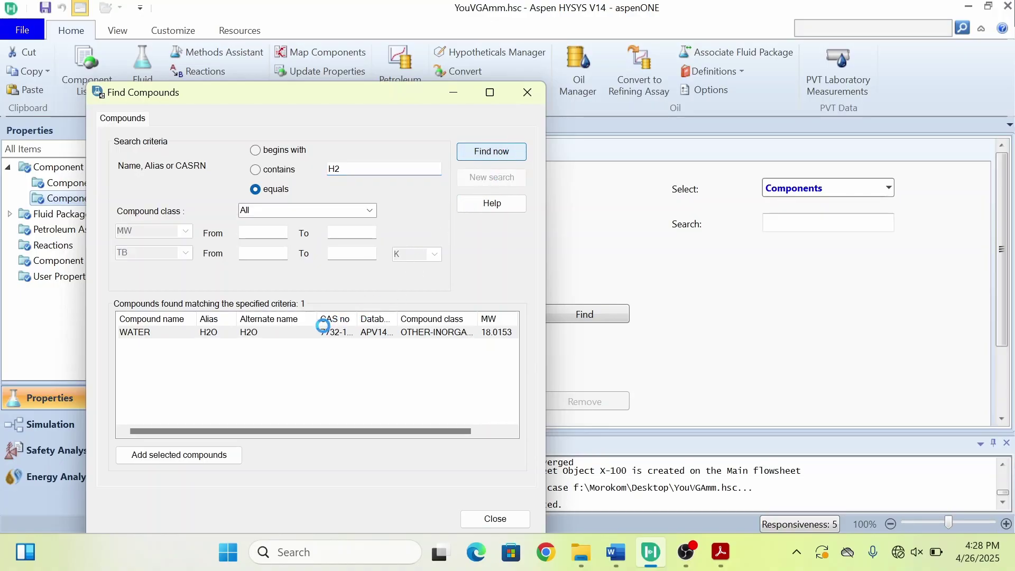
{"action": "left_click", "coordinate": [254, 337]}
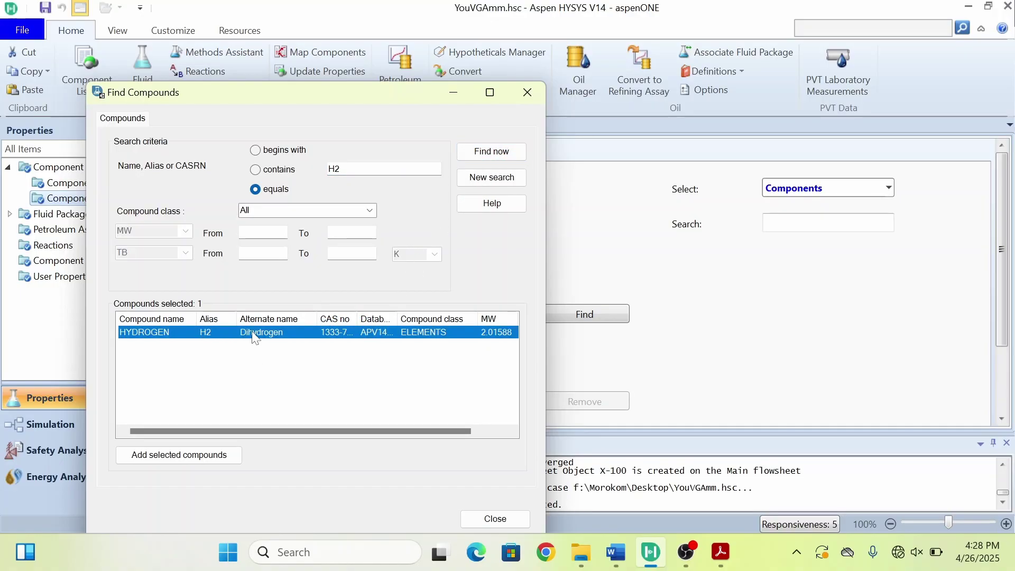
{"action": "left_click", "coordinate": [204, 454]}
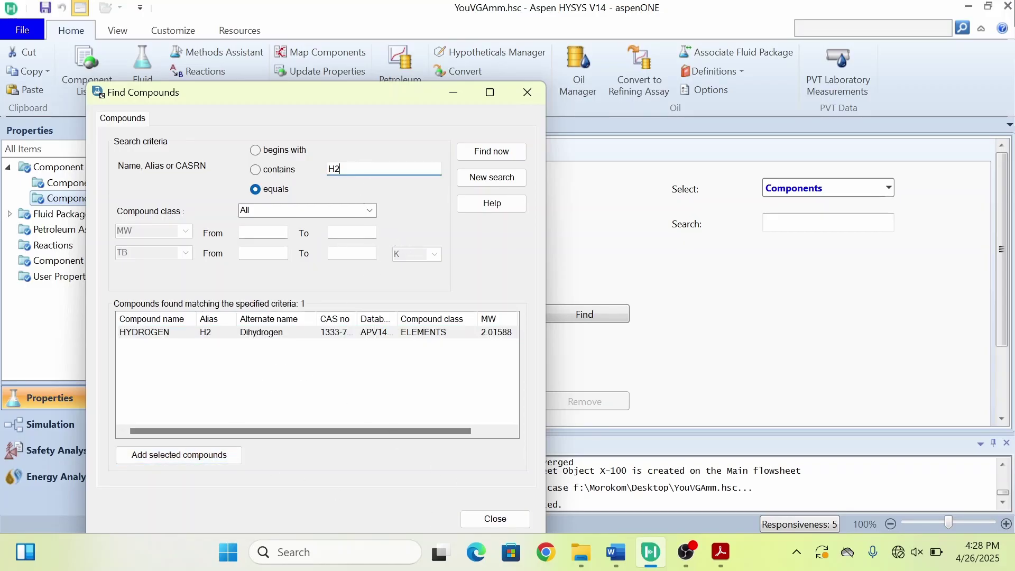
Find the compound that equals O2 and add oxygen to the component list.
{"action": "key", "text": "BackSpace"}
{"action": "key", "text": "BackSpace"}
{"action": "type", "text": "O2"}
{"action": "left_click", "coordinate": [502, 154]}
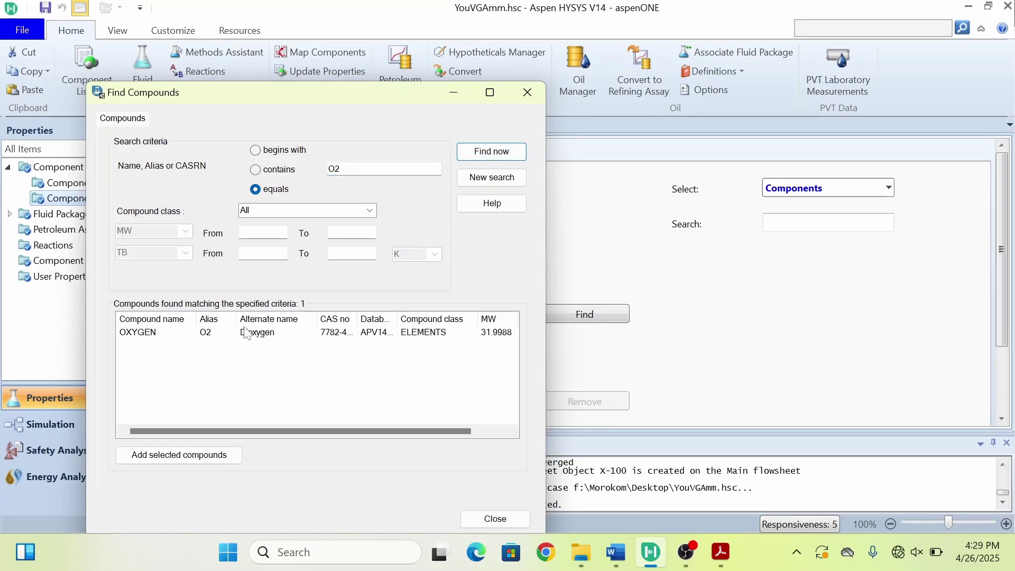
{"action": "left_click", "coordinate": [232, 336]}
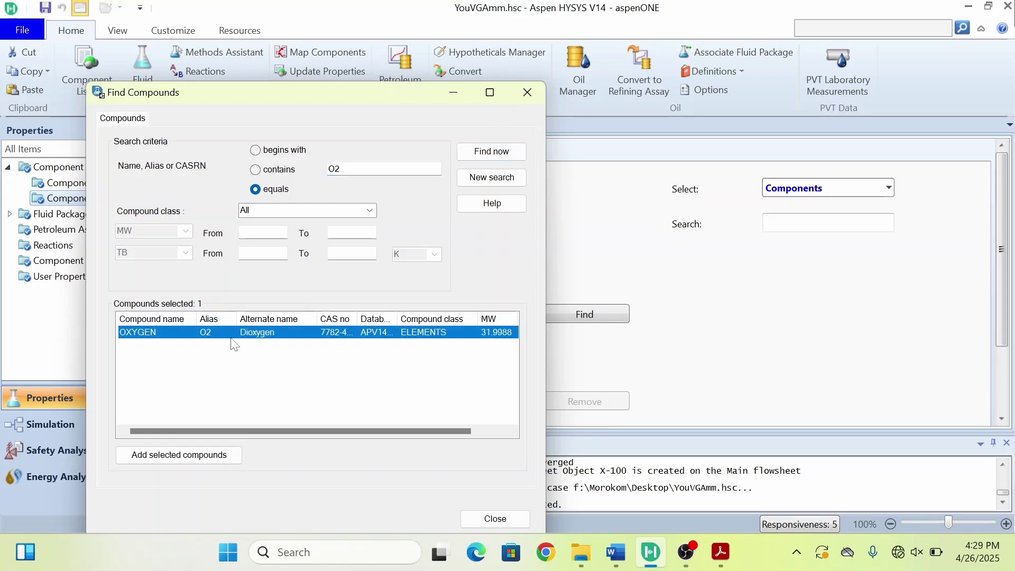
{"action": "left_click", "coordinate": [197, 457]}
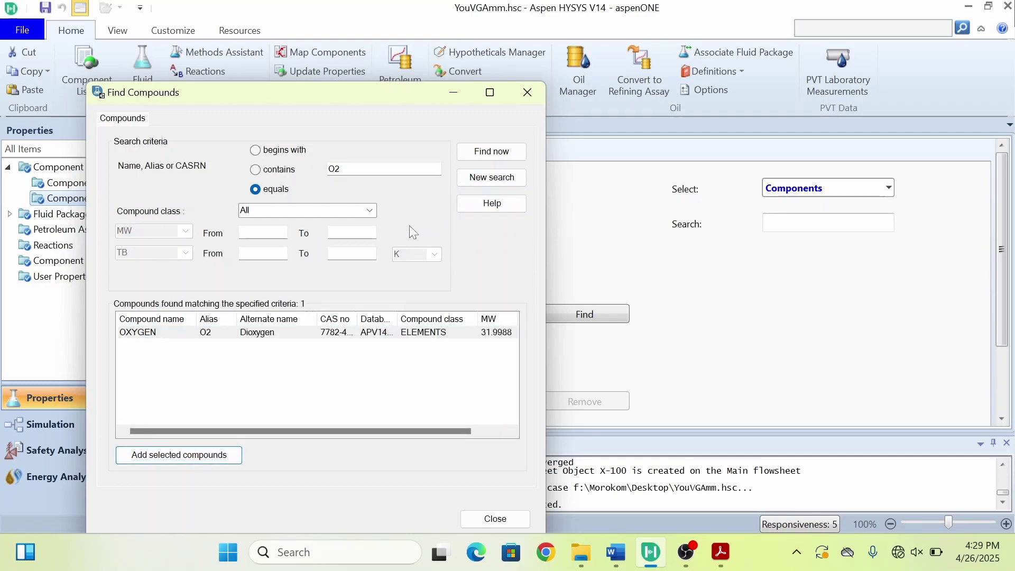
Find the compound that equals KOH and add potassium hydroxide to the component list.
{"action": "double_click", "coordinate": [334, 169]}
{"action": "key", "text": "BackSpace"}
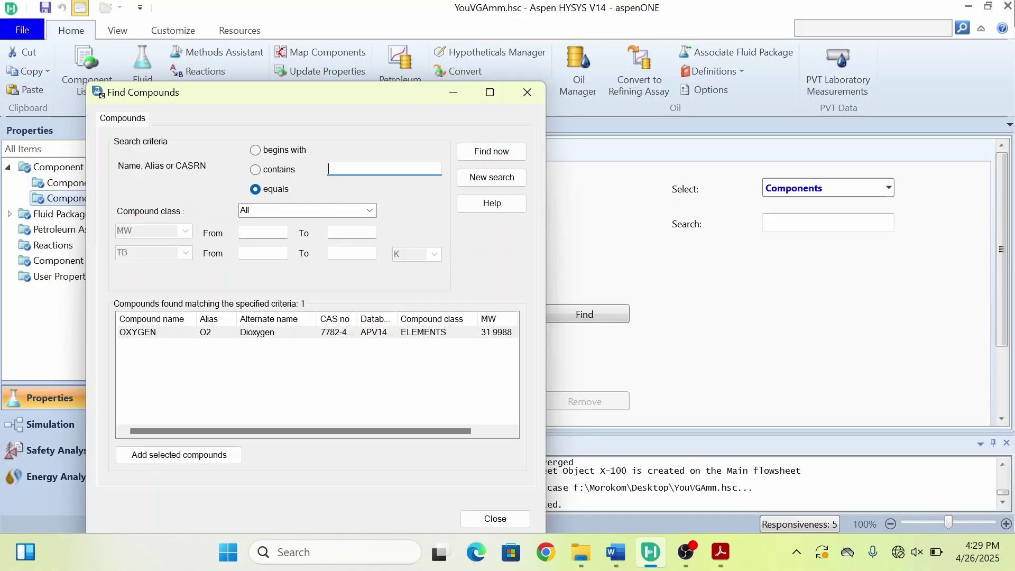
{"action": "type", "text": "KOH"}
{"action": "key", "text": "Return"}
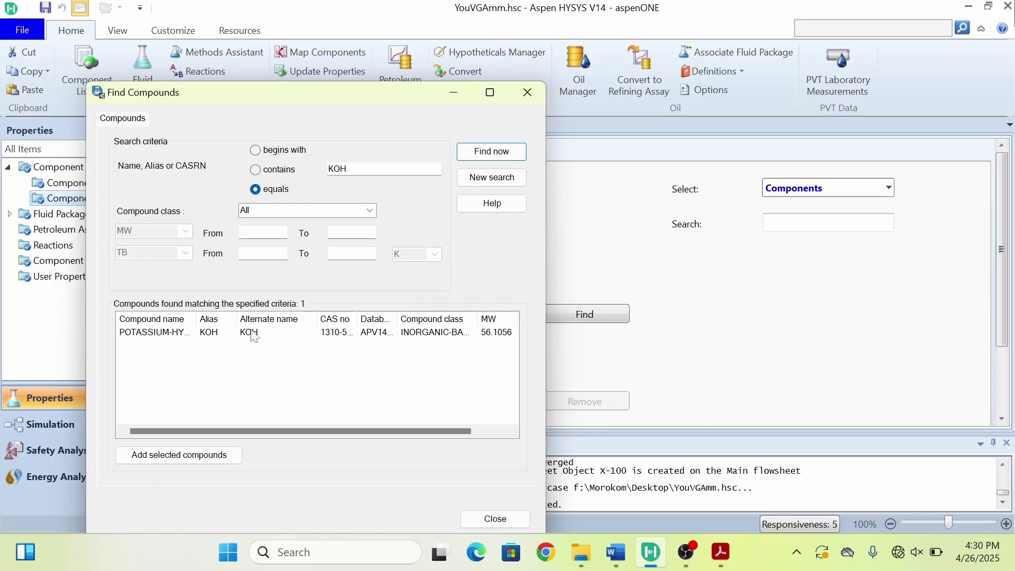
{"action": "left_click", "coordinate": [254, 338]}
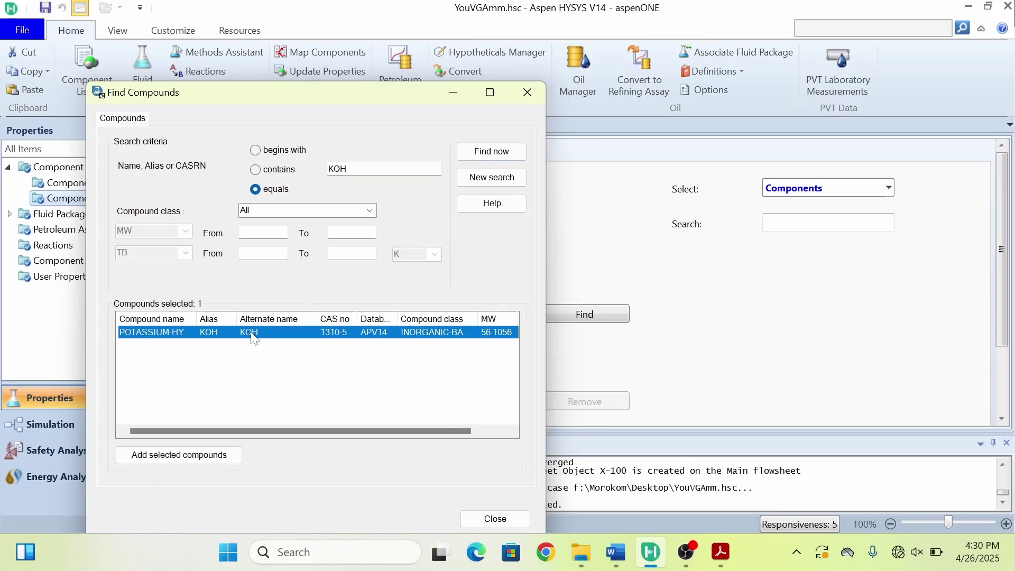
{"action": "left_click", "coordinate": [203, 457]}
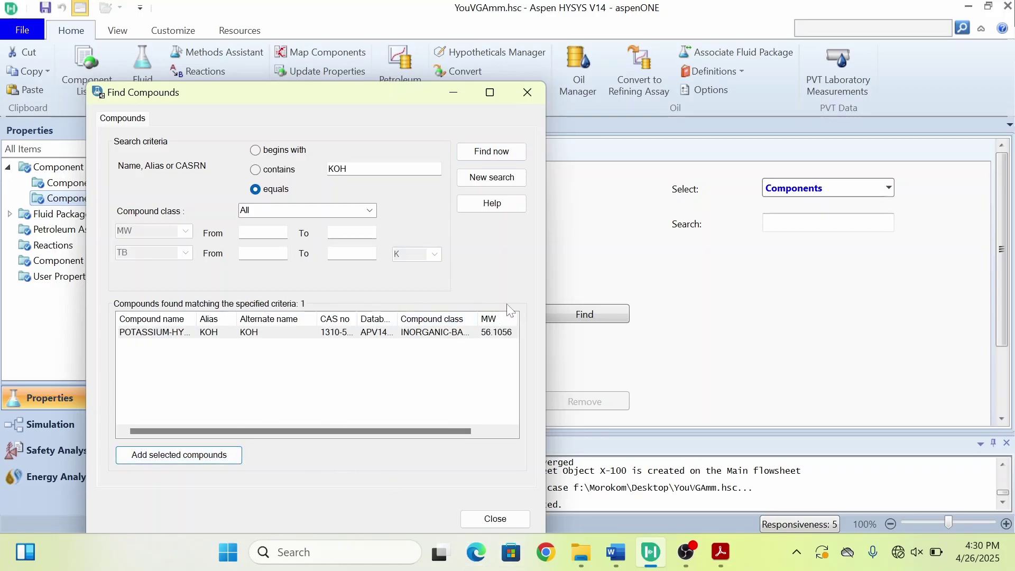
Close the compound search and dismiss the component name conflict dialogs without entering new names.
{"action": "left_click", "coordinate": [529, 94]}
{"action": "left_click", "coordinate": [380, 251]}
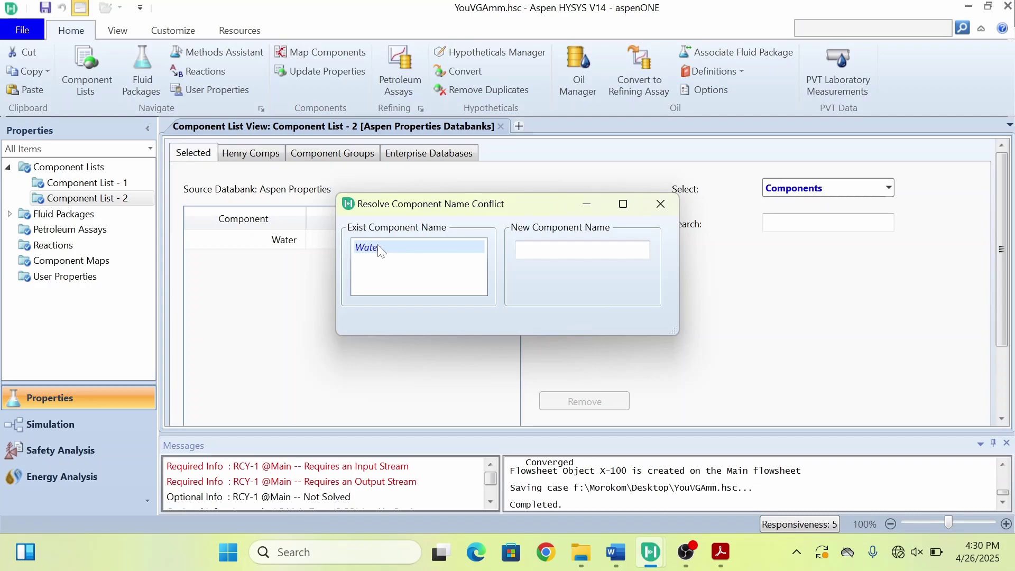
{"action": "left_click", "coordinate": [661, 209]}
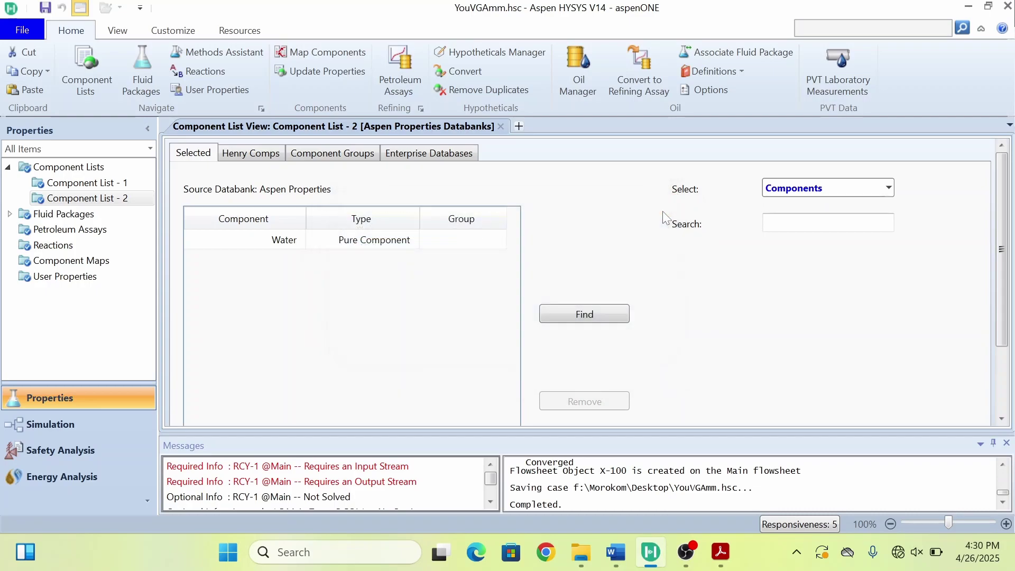
{"action": "left_click", "coordinate": [668, 204]}
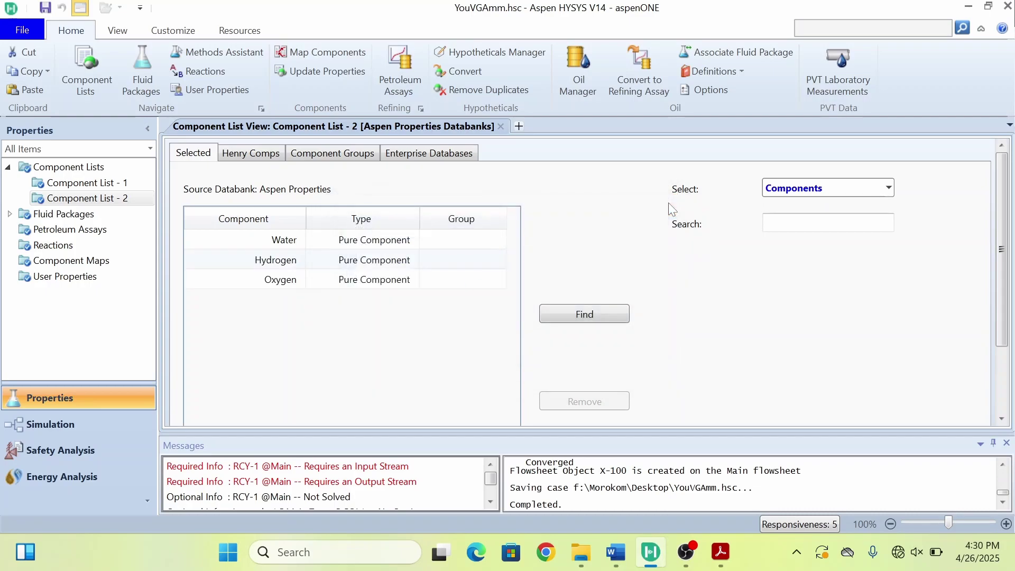
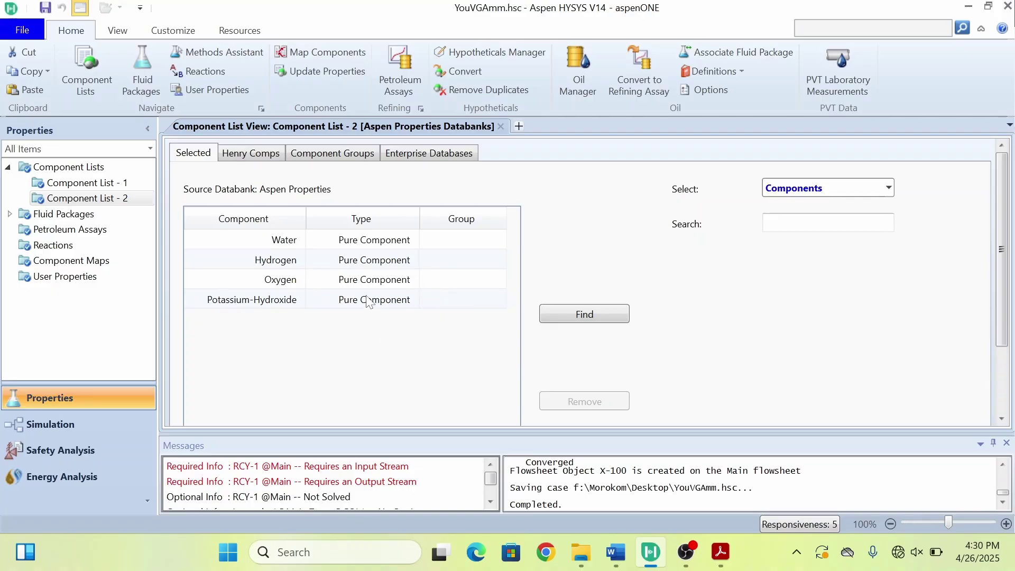
Add an Aspen Properties fluid package for Component List - 2 with Electrolyte NRTL as the property package.
{"action": "left_click", "coordinate": [95, 216]}
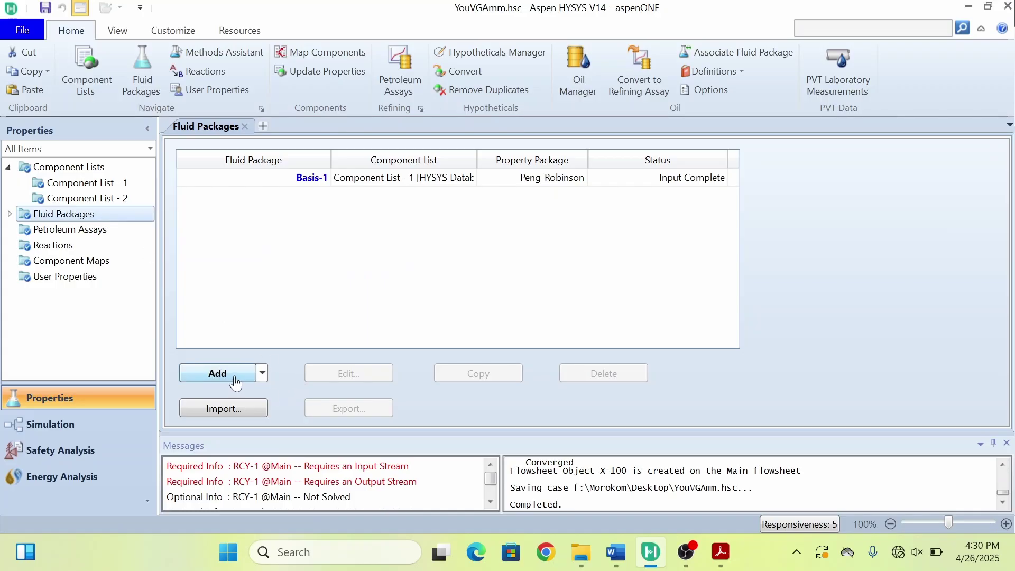
{"action": "left_click", "coordinate": [262, 374]}
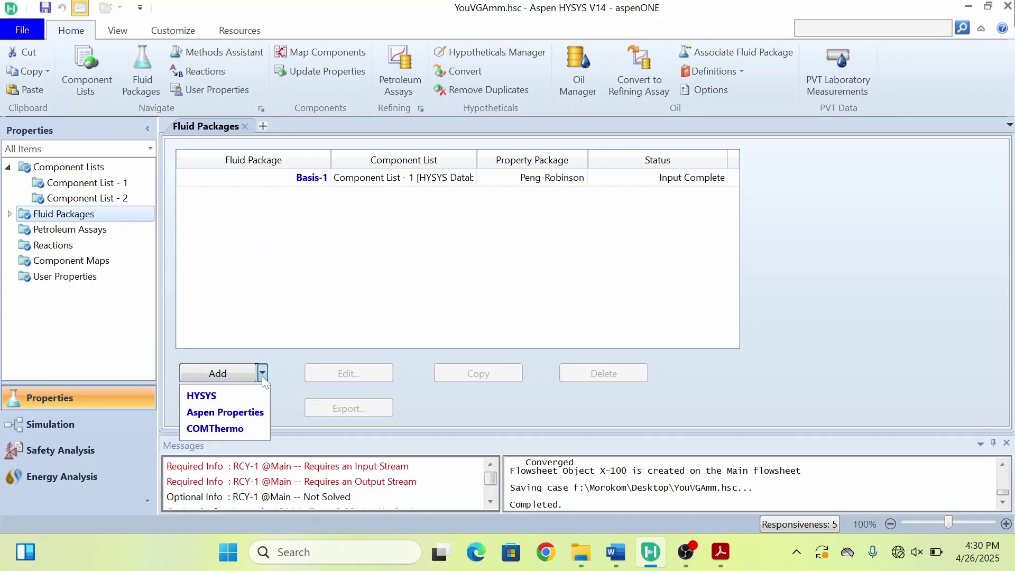
{"action": "left_click", "coordinate": [241, 417]}
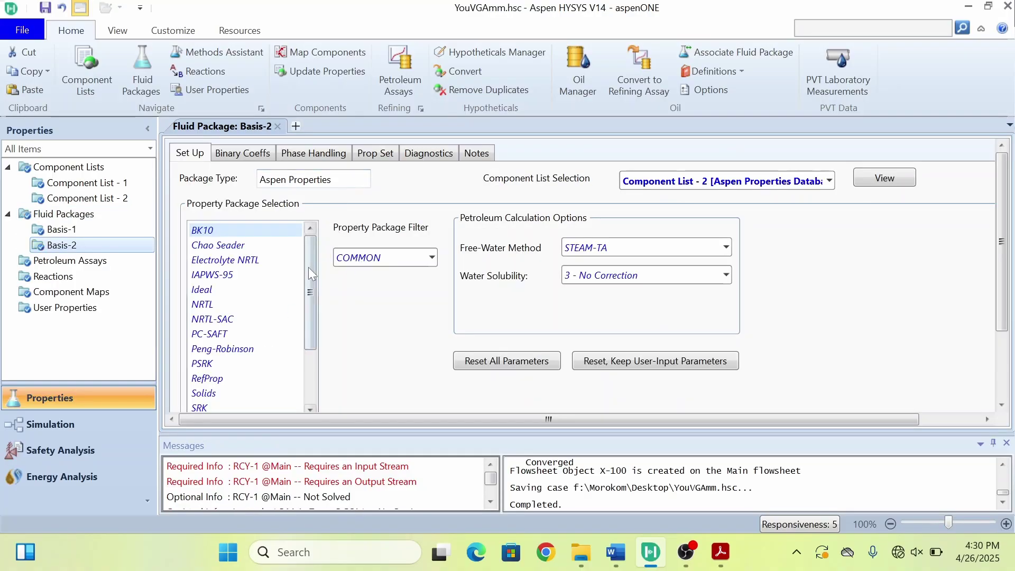
{"action": "left_click", "coordinate": [237, 261]}
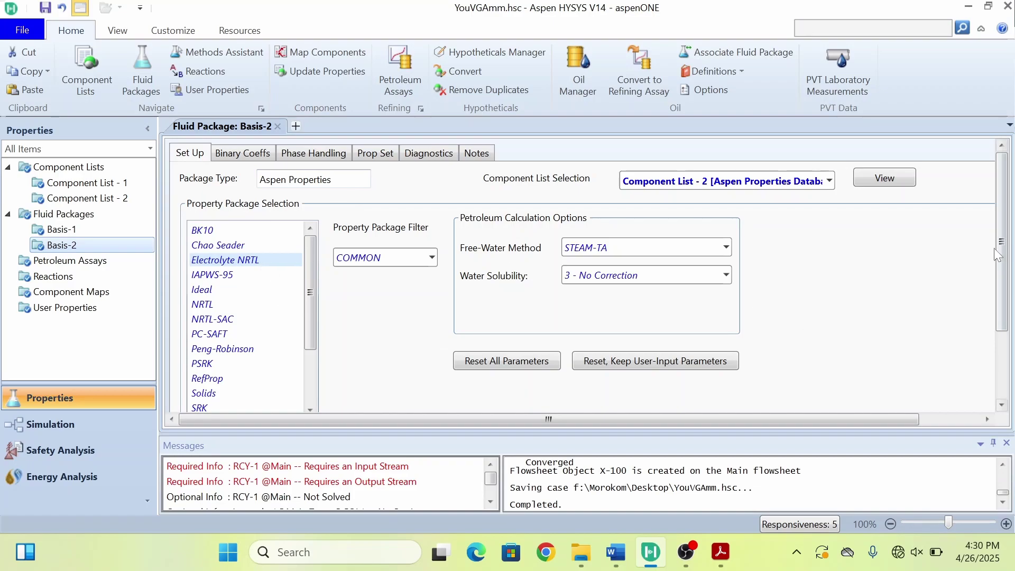
Generate electrolyte reactions with the Electrolyte Wizard, including water dissociation but excluding salt formation, and accept all the reactions.
{"action": "scroll", "coordinate": [994, 248], "scroll_direction": "down", "scroll_amount": 3}
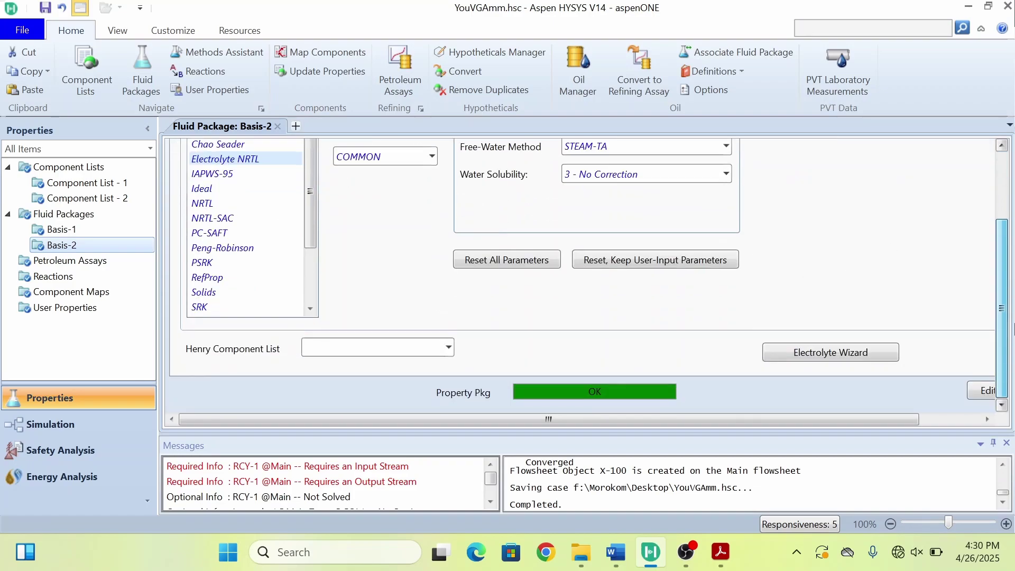
{"action": "left_click", "coordinate": [860, 362]}
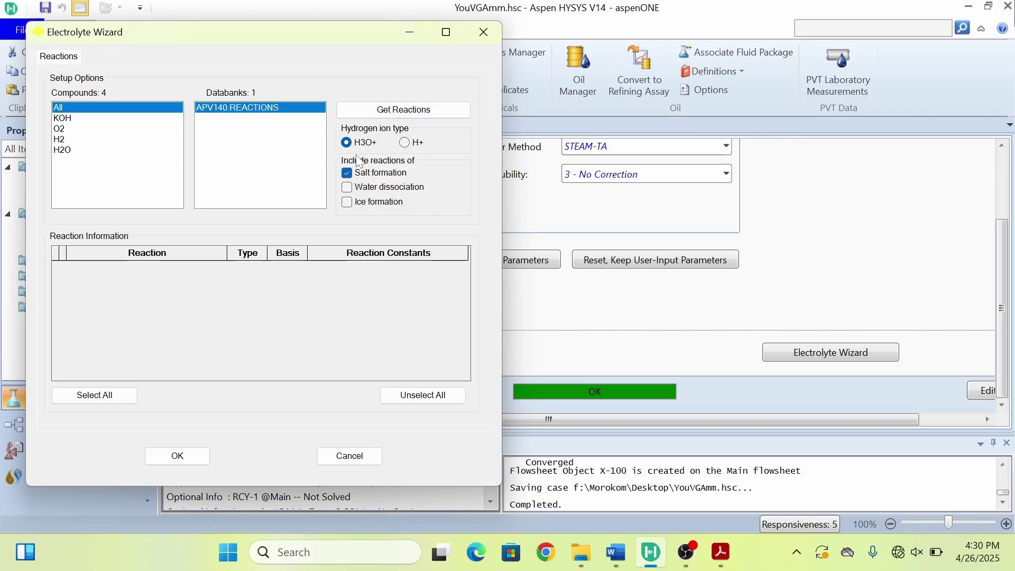
{"action": "left_click", "coordinate": [350, 187]}
{"action": "left_click", "coordinate": [348, 174]}
{"action": "left_click", "coordinate": [437, 111]}
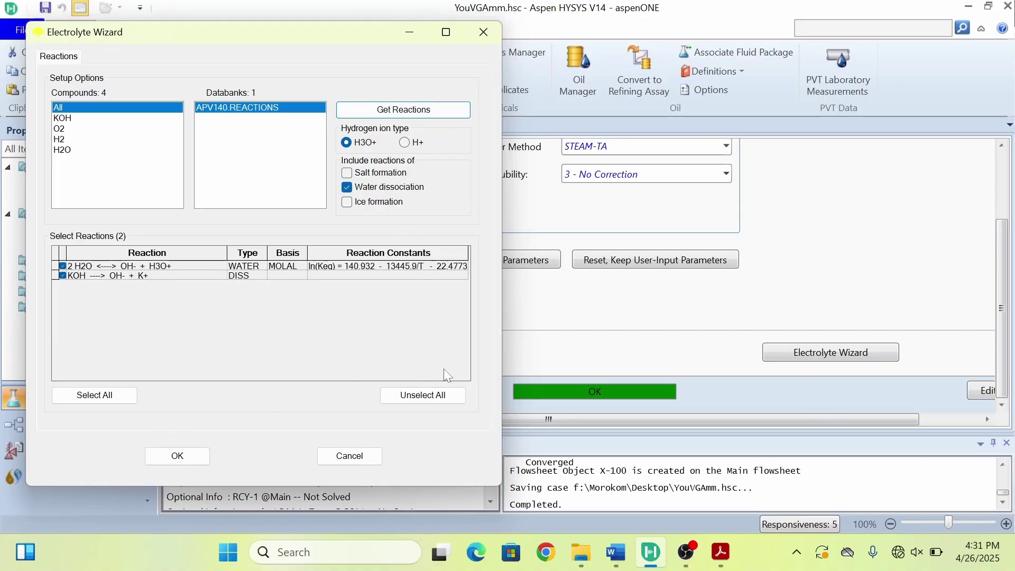
{"action": "left_click", "coordinate": [96, 398]}
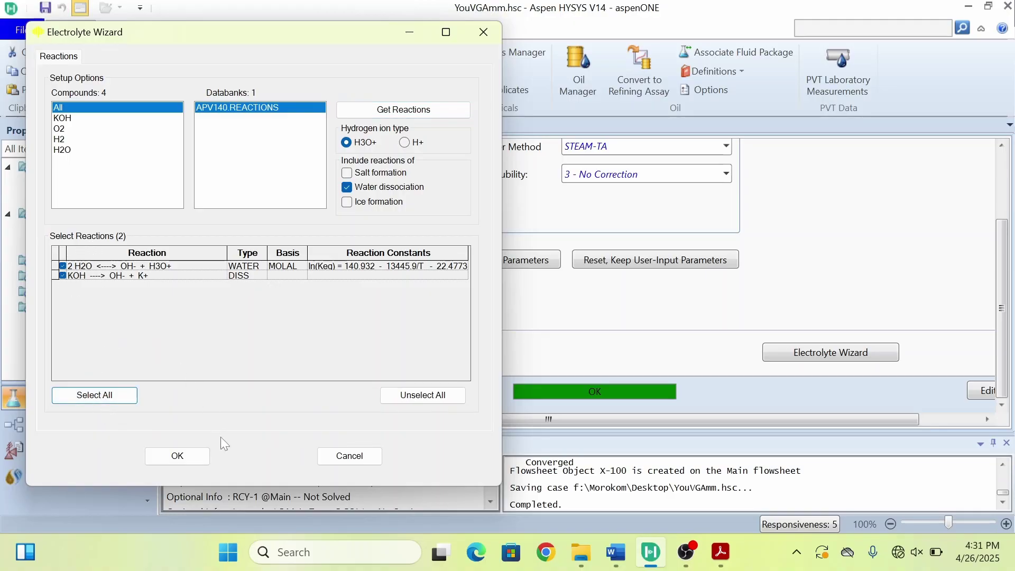
{"action": "left_click", "coordinate": [184, 455]}
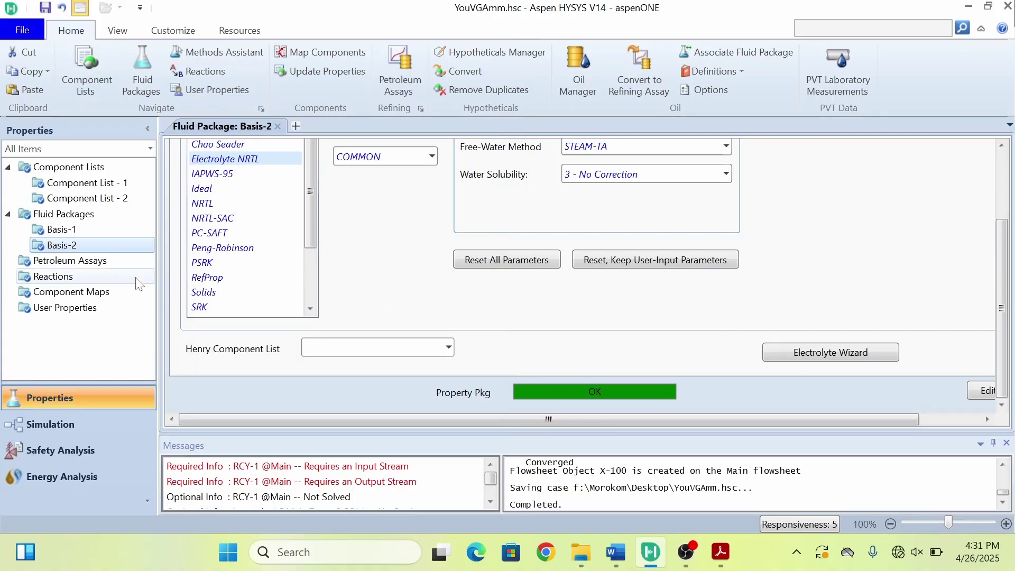
Switch to the simulation environment and place an electrolyzer from the reactor models in the empty flowsheet area above X-100.
{"action": "left_click", "coordinate": [72, 425]}
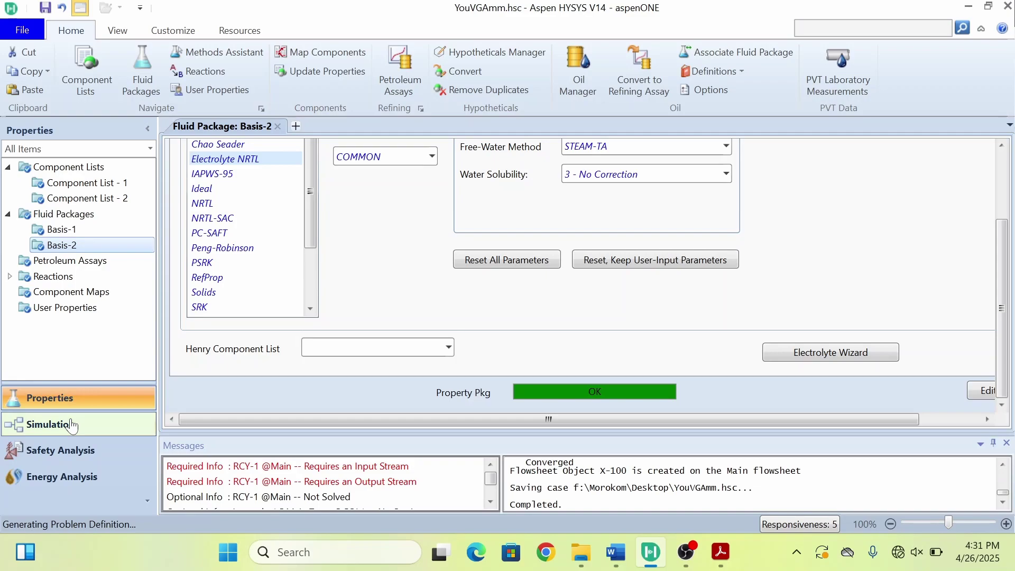
{"action": "left_click", "coordinate": [997, 182]}
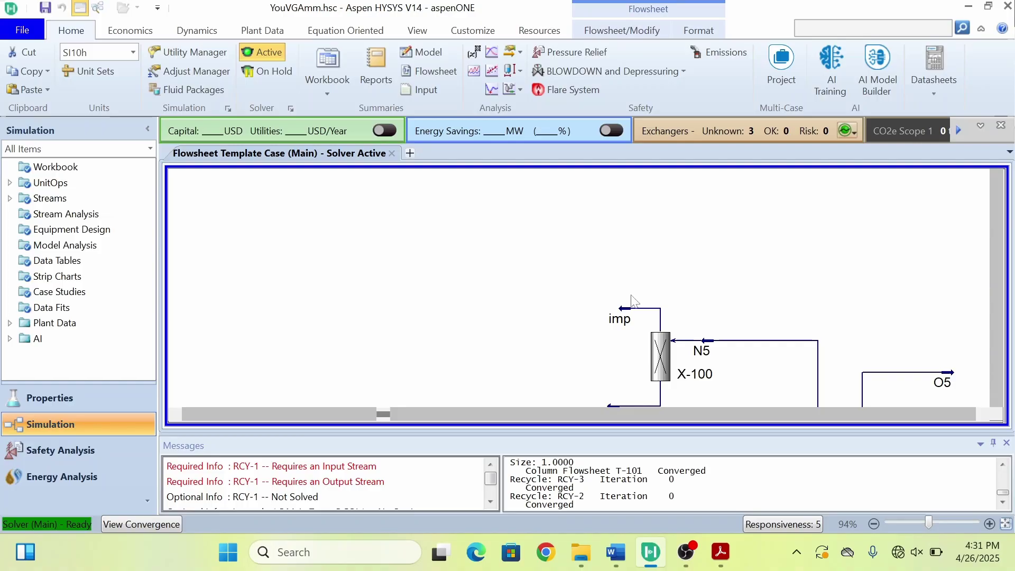
{"action": "scroll", "coordinate": [409, 272], "scroll_direction": "up", "scroll_amount": 2}
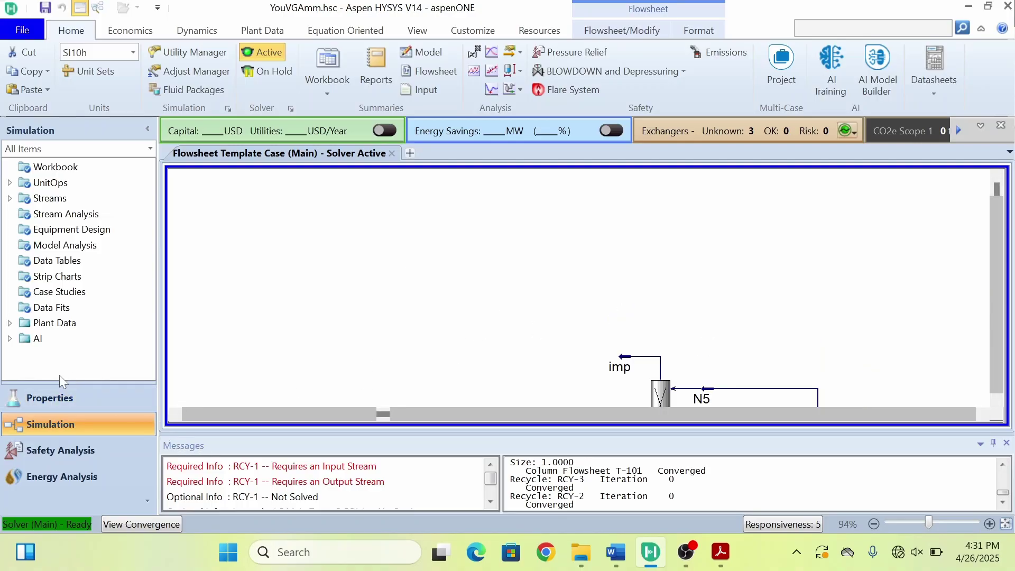
{"action": "left_click", "coordinate": [605, 24]}
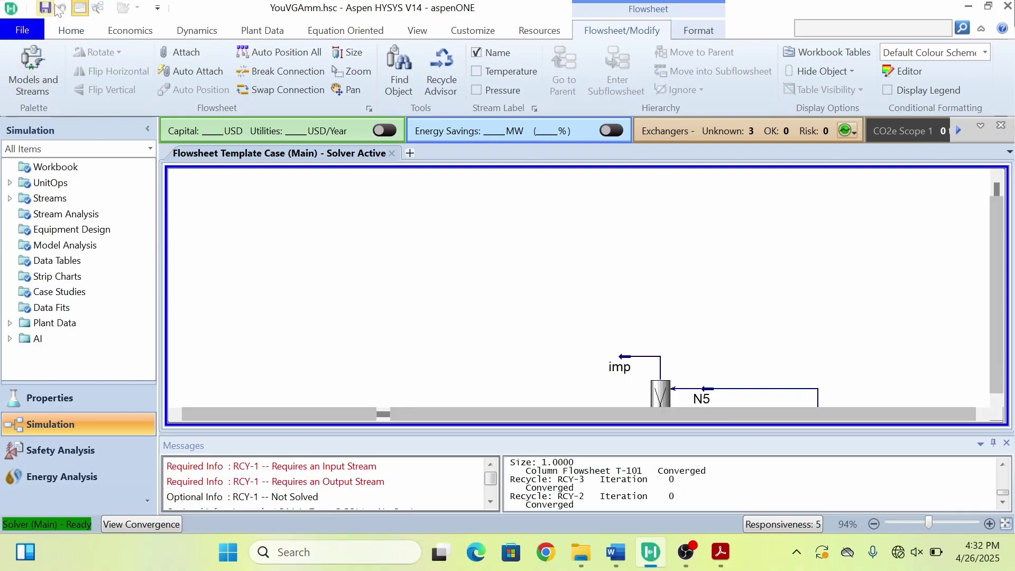
{"action": "left_click", "coordinate": [22, 75]}
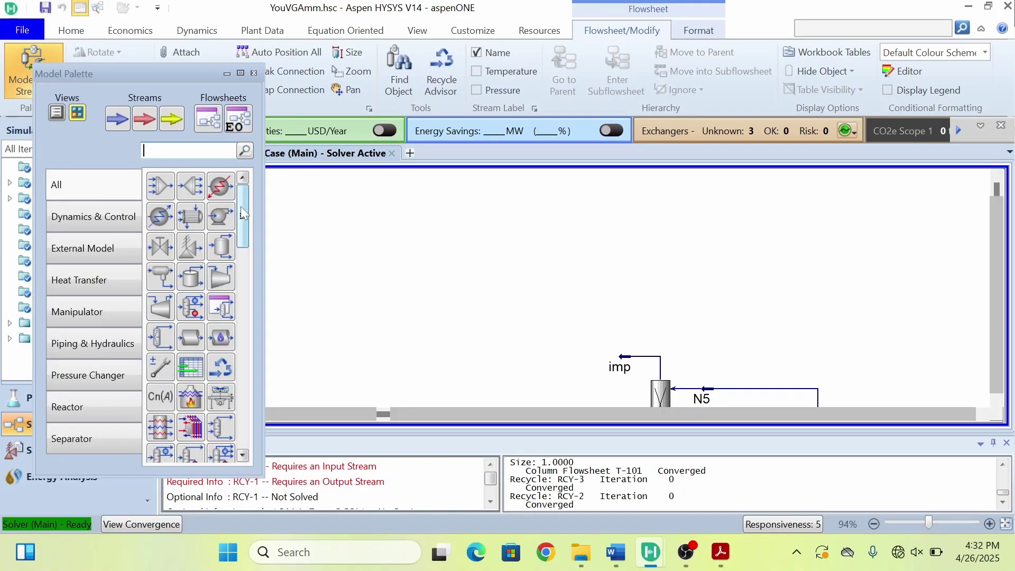
{"action": "left_click_drag", "start_coordinate": [243, 222], "coordinate": [240, 421]}
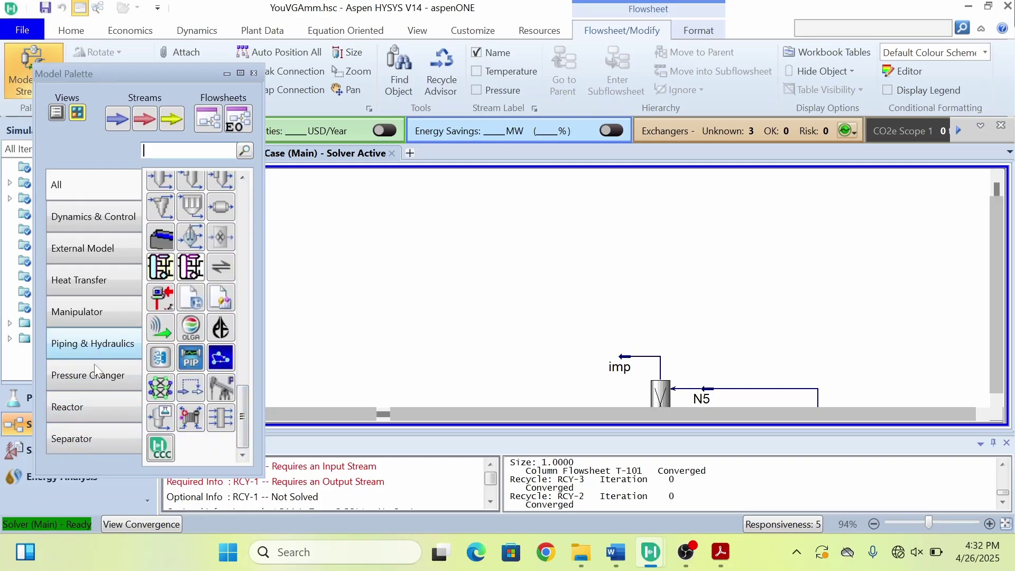
{"action": "left_click", "coordinate": [85, 405]}
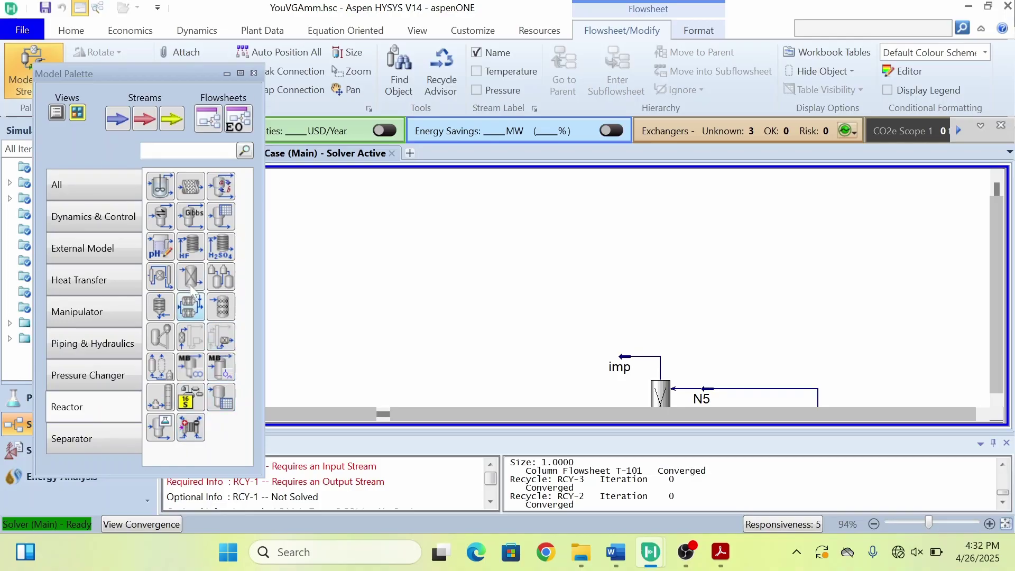
{"action": "left_click", "coordinate": [190, 429]}
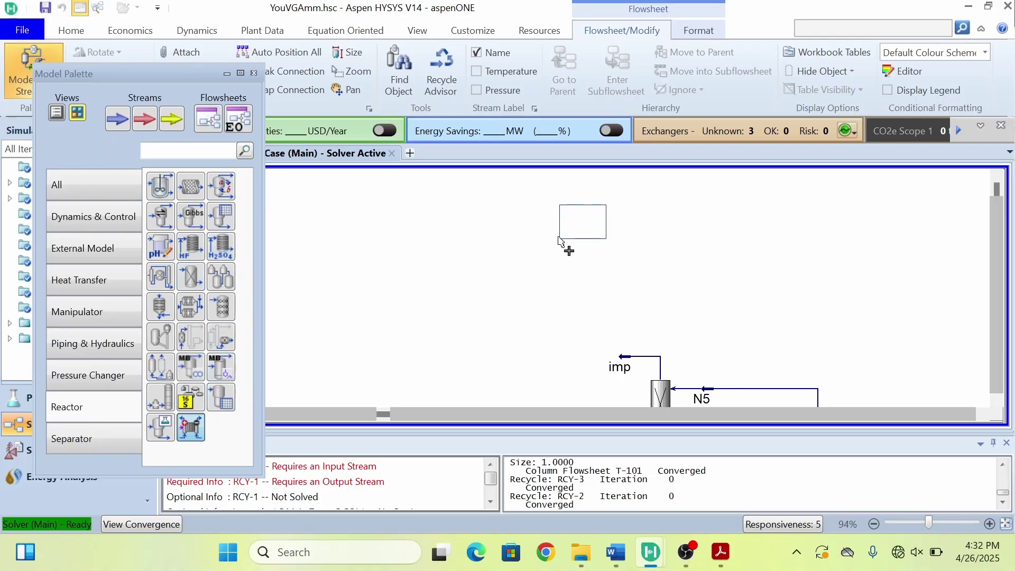
{"action": "left_click", "coordinate": [456, 243]}
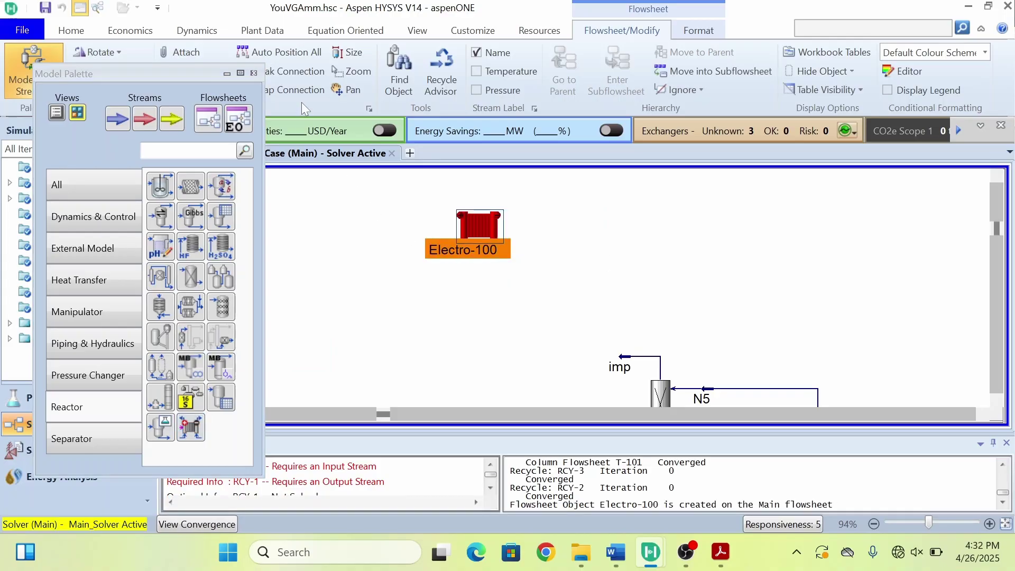
{"action": "left_click", "coordinate": [253, 72]}
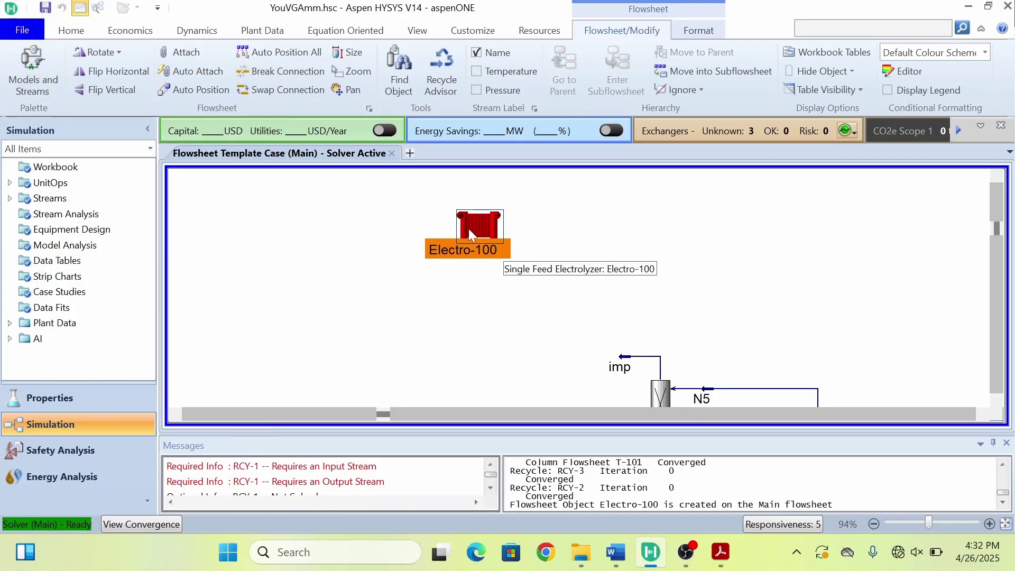
{"action": "left_click_drag", "start_coordinate": [474, 228], "coordinate": [507, 216]}
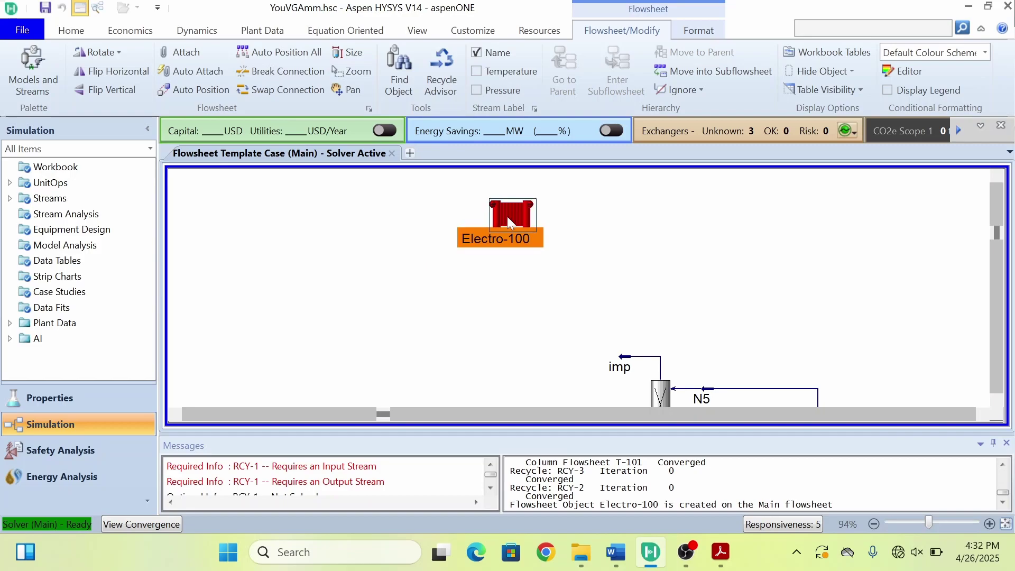
Connect the electrolyzer with inlet Feed, power stream P, anode outlet A and cathode outlet C.
{"action": "double_click", "coordinate": [507, 217]}
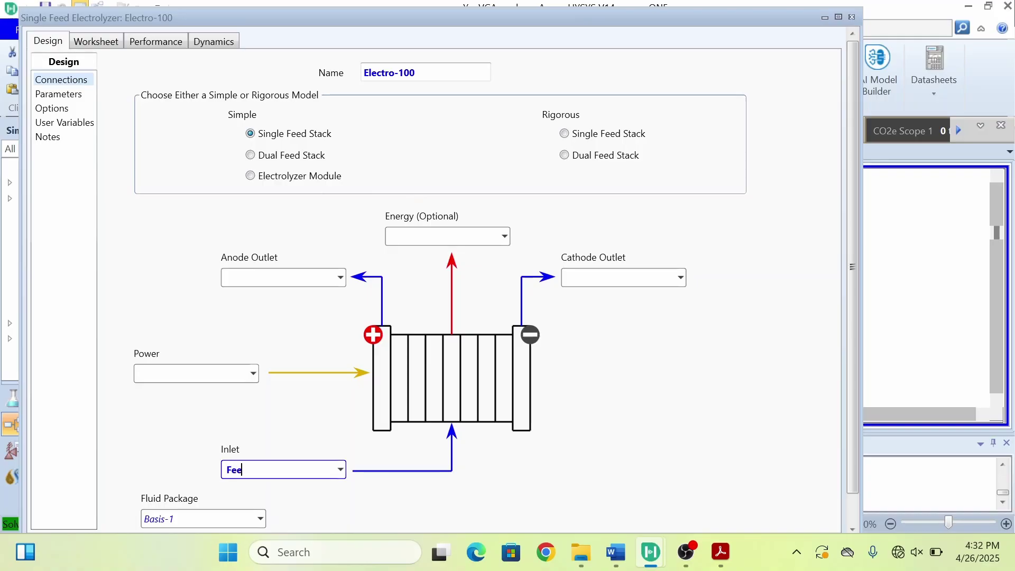
{"action": "key", "text": "Return"}
{"action": "left_click", "coordinate": [172, 373]}
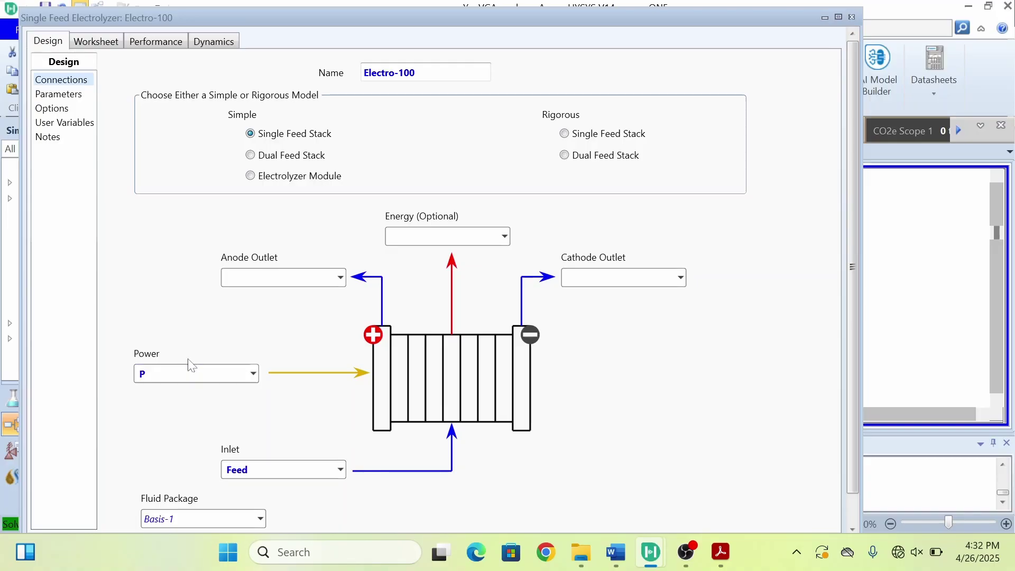
{"action": "left_click", "coordinate": [277, 278]}
{"action": "type", "text": "A"}
{"action": "key", "text": "Tab"}
{"action": "key", "text": "Tab"}
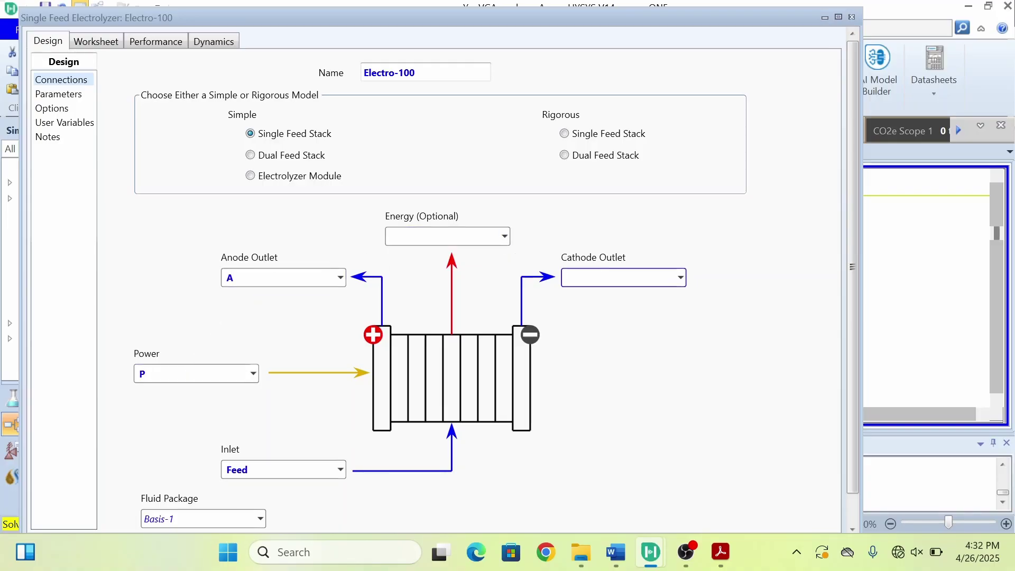
{"action": "type", "text": "C"}
{"action": "key", "text": "Return"}
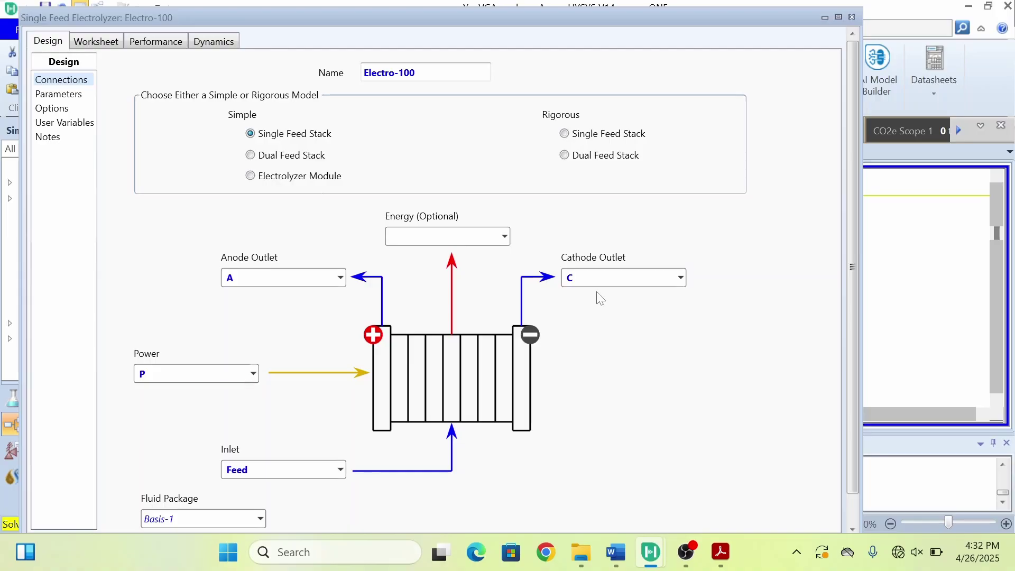
Check the water hydrolysis requirements in the Word document and set the electrolyzer's power consumed per stack to 24300 kW.
{"action": "double_click", "coordinate": [500, 17]}
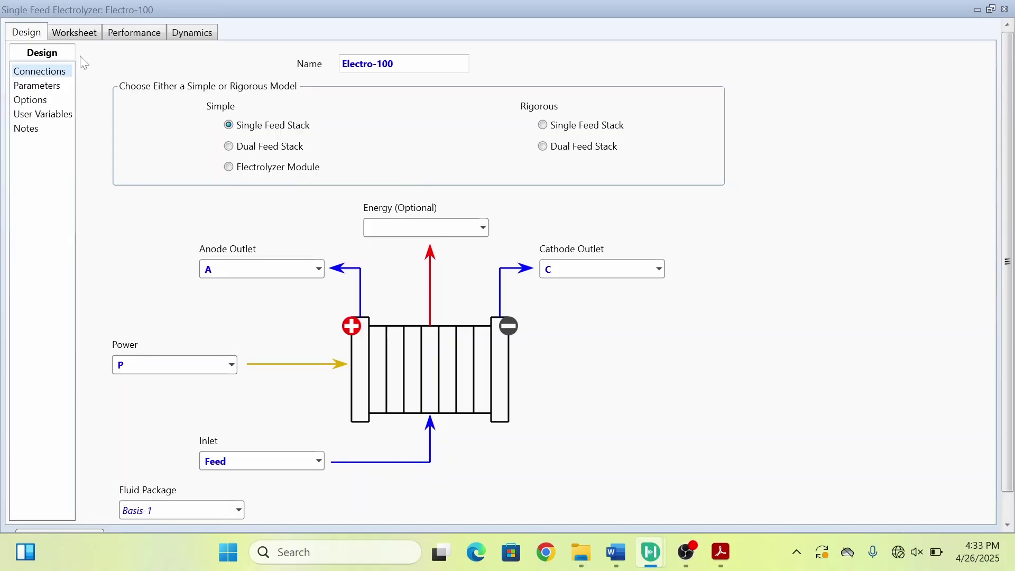
{"action": "left_click", "coordinate": [49, 87]}
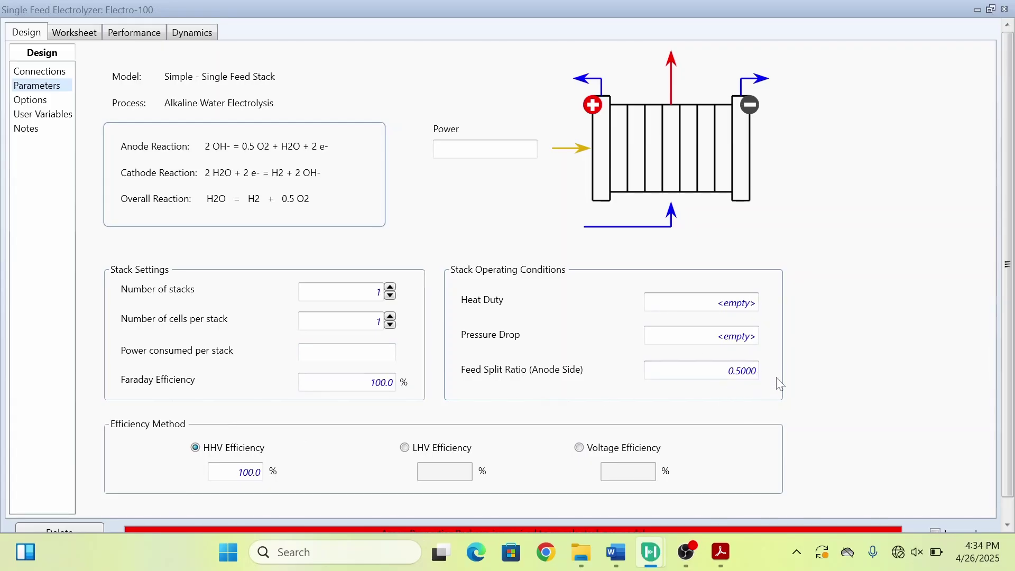
{"action": "key", "text": "alt+Tab"}
{"action": "key", "text": "Tab"}
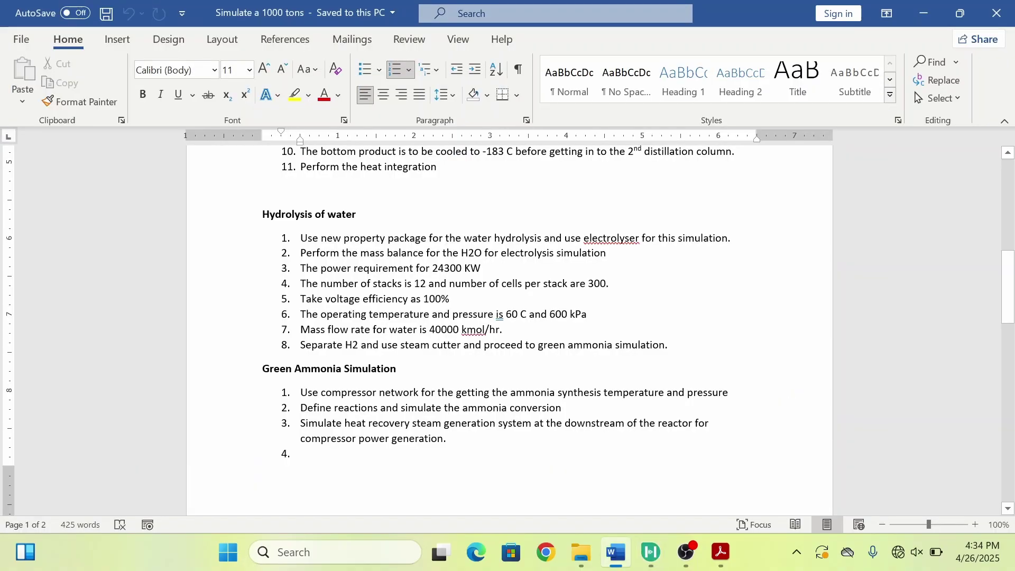
{"action": "left_click_drag", "start_coordinate": [1013, 268], "coordinate": [1013, 281]}
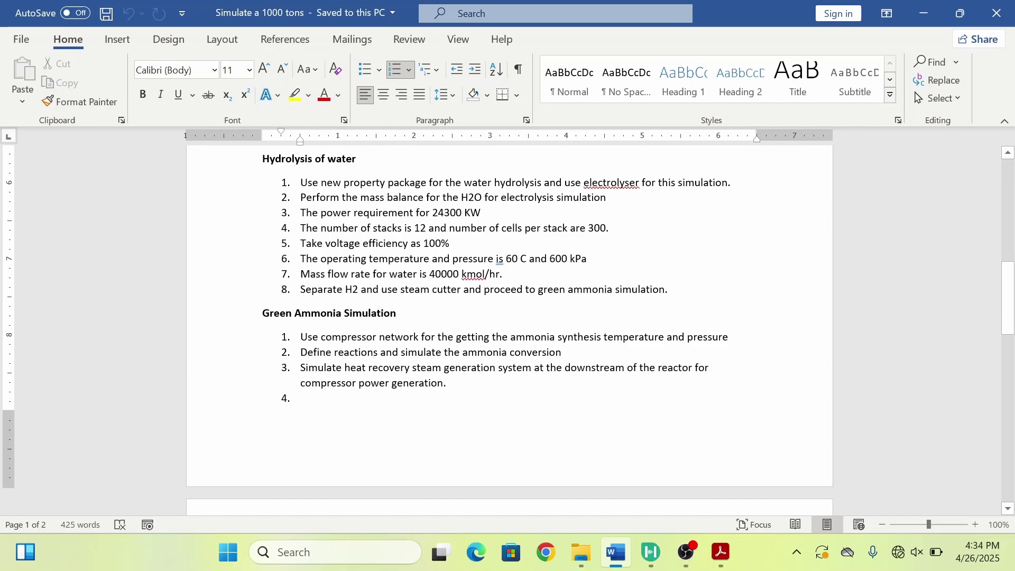
{"action": "key", "text": "alt+Tab"}
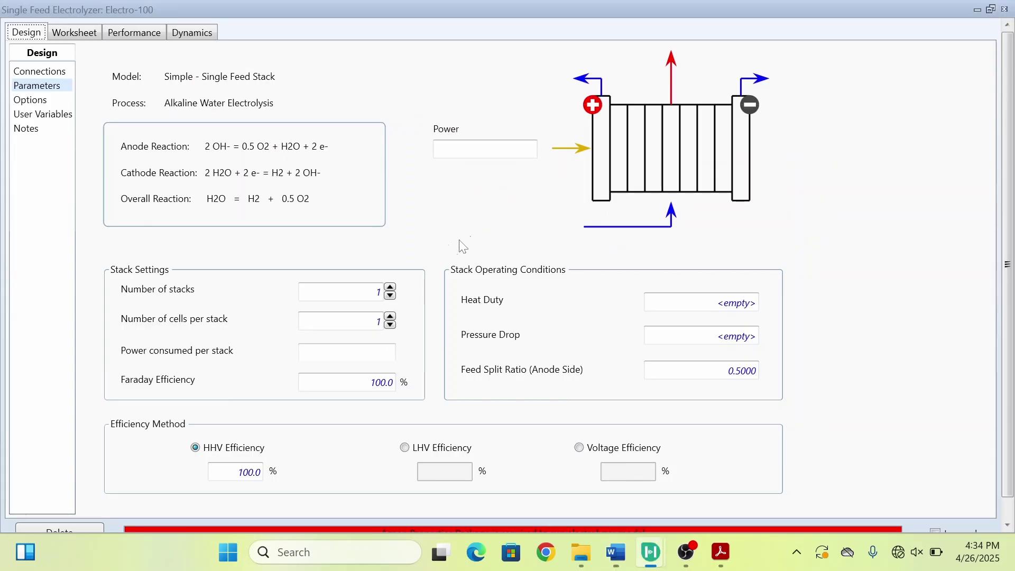
{"action": "left_click", "coordinate": [347, 352]}
{"action": "type", "text": "242"}
{"action": "key", "text": "BackSpace"}
{"action": "type", "text": "300"}
{"action": "key", "text": "Return"}
Check the stack requirements in the Word document and set the electrolyzer's number of stacks to 12.
{"action": "key", "text": "alt+Tab"}
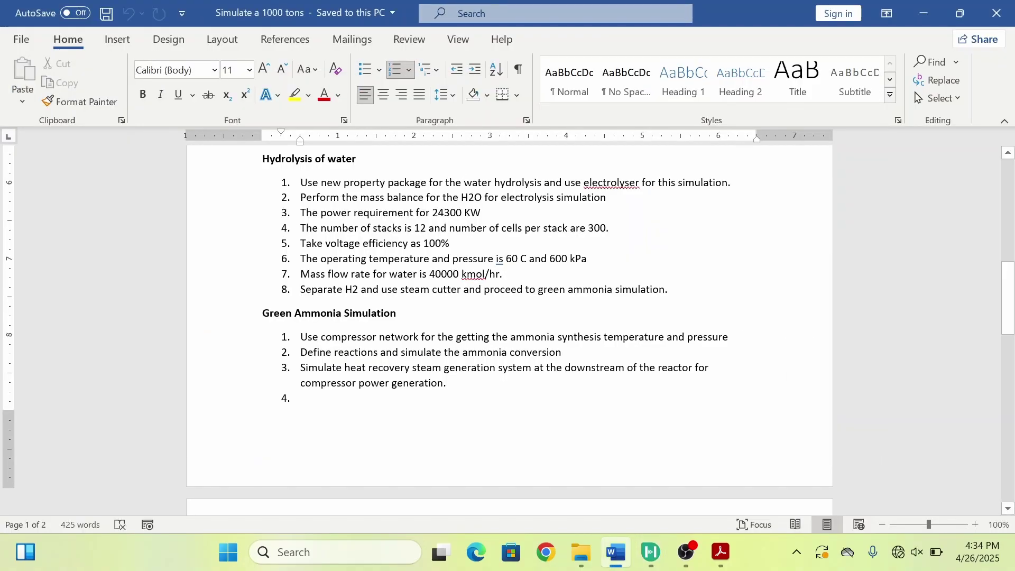
{"action": "key", "text": "alt+Tab"}
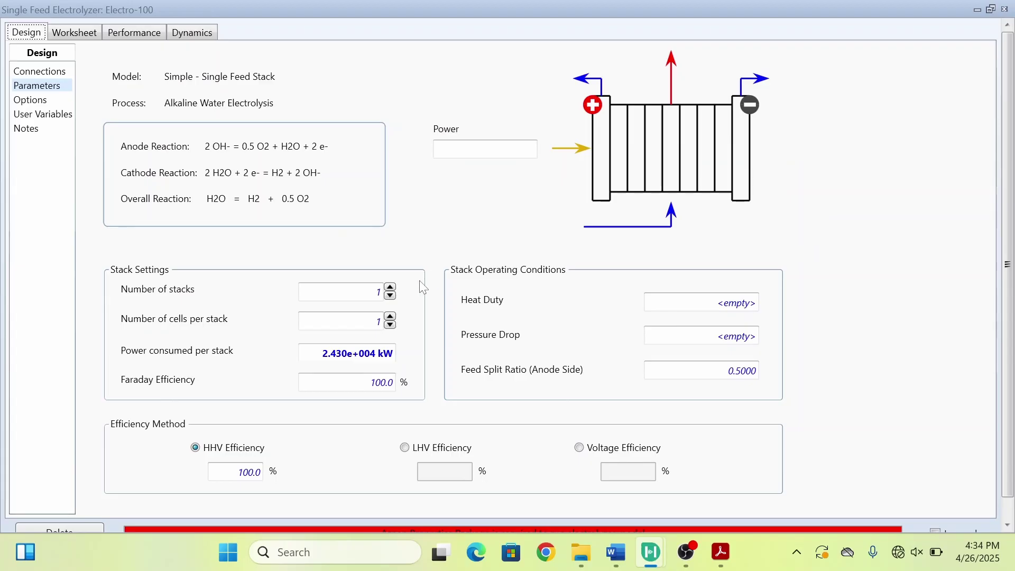
{"action": "left_click", "coordinate": [383, 292]}
{"action": "type", "text": "12"}
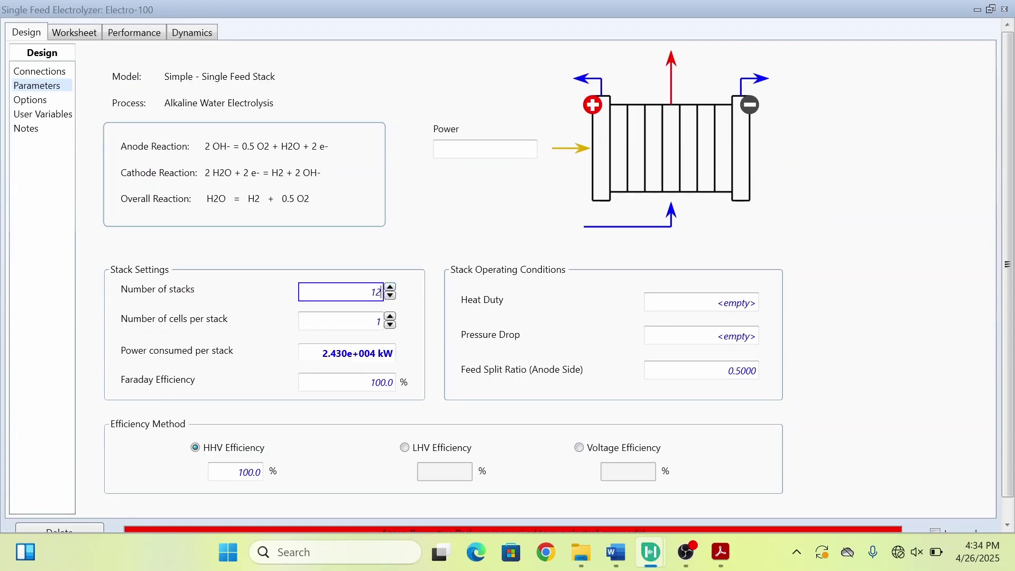
{"action": "key", "text": "Tab"}
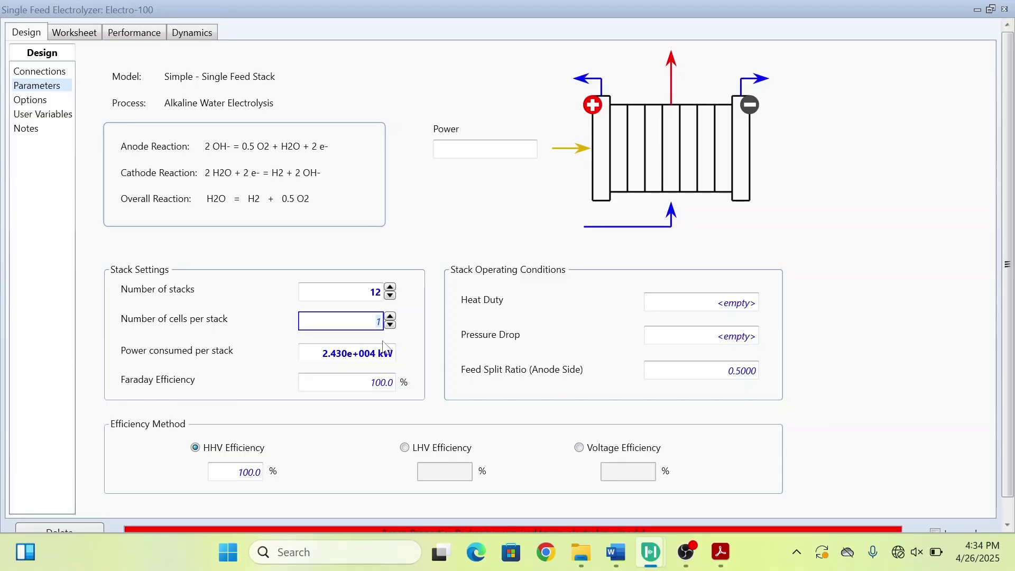
Recheck the cell count in the Word document and set the number of cells per stack to 300.
{"action": "key", "text": "alt+Tab"}
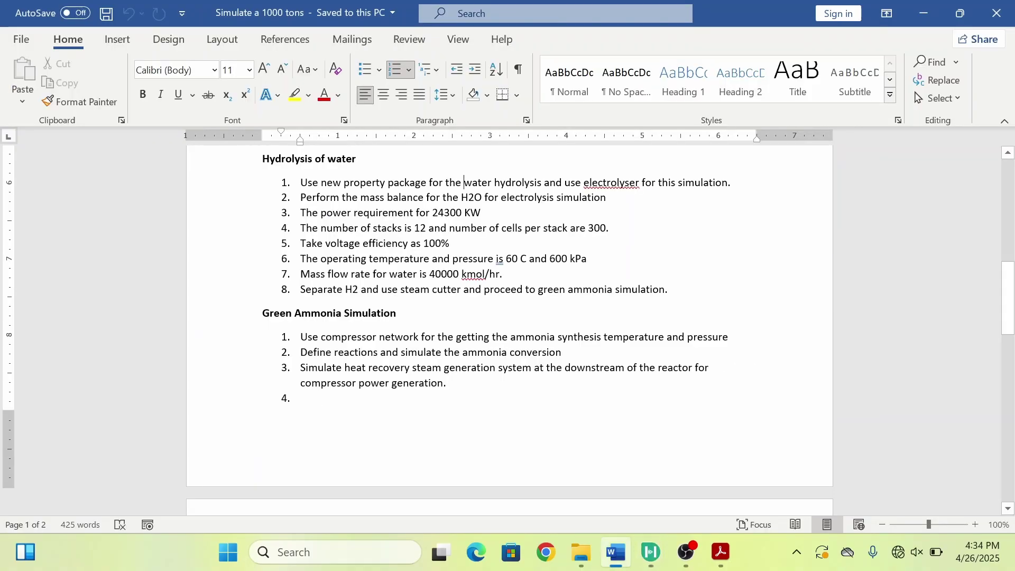
{"action": "key", "text": "alt+Tab"}
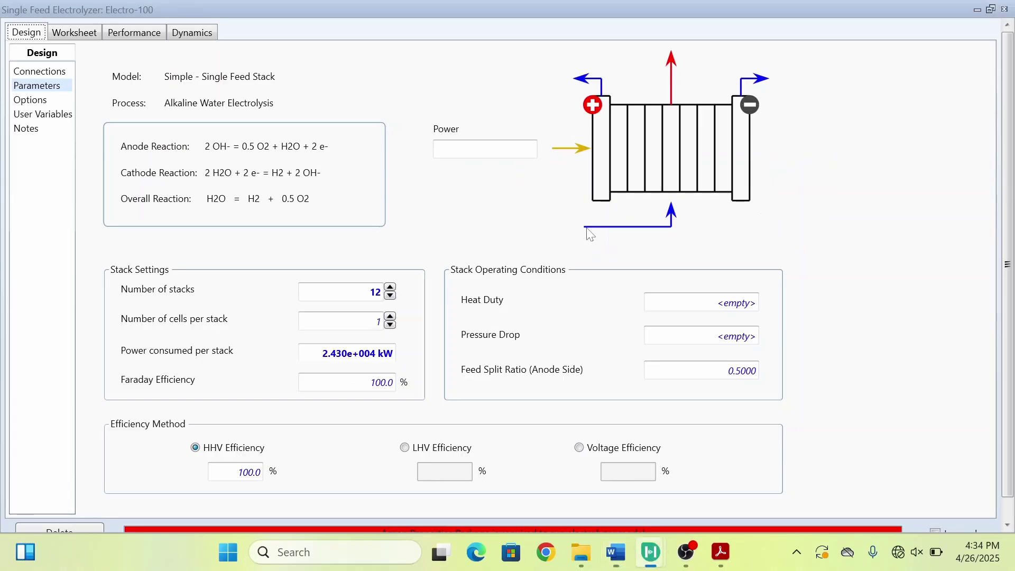
{"action": "left_click", "coordinate": [370, 321]}
{"action": "key", "text": "BackSpace"}
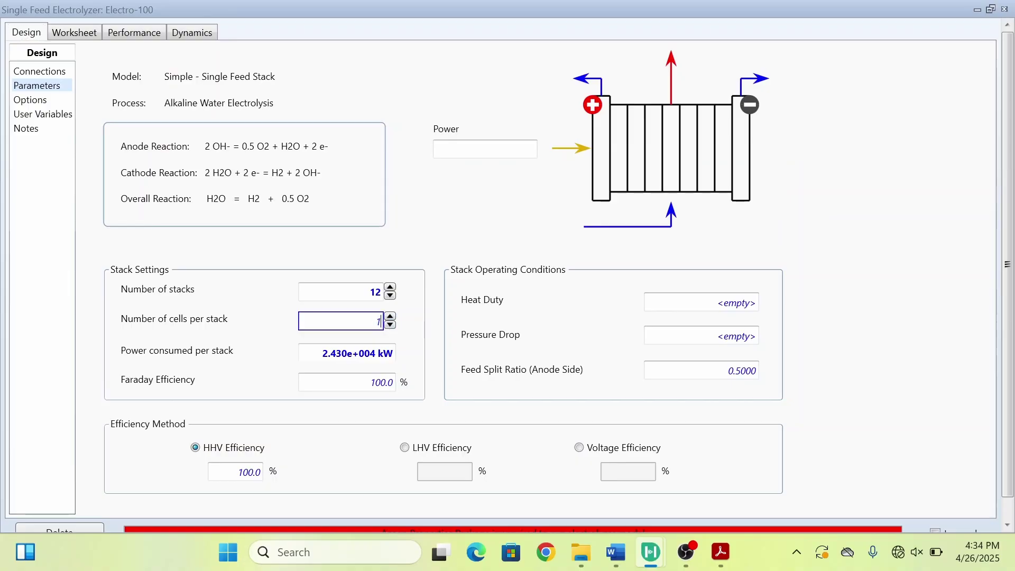
{"action": "type", "text": "30e+"}
{"action": "type", "text": "0"}
{"action": "key", "text": "Escape"}
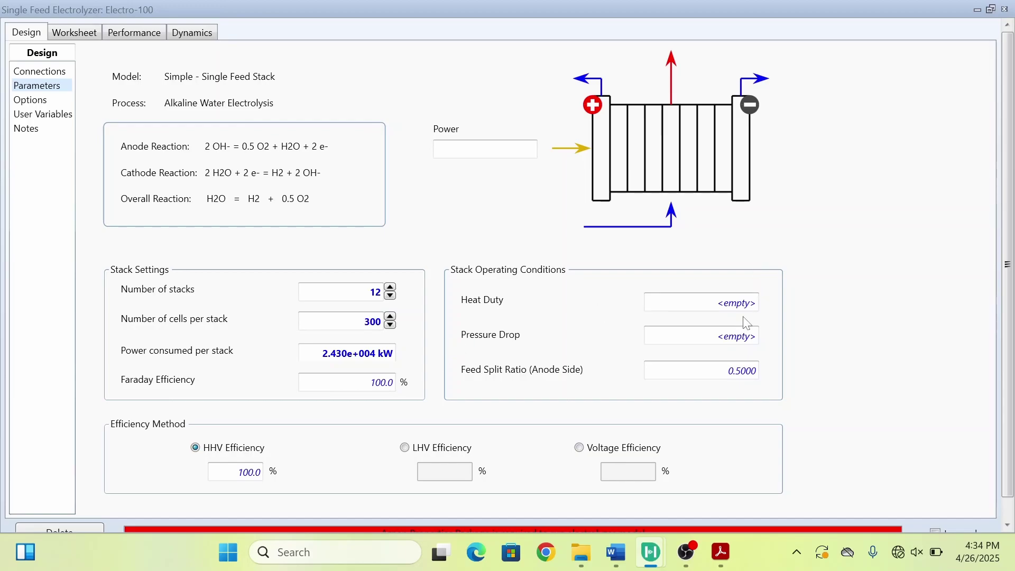
Review the hydrolysis specifications in the Word document and set the anode-side feed split ratio to 0.75.
{"action": "key", "text": "alt+Tab"}
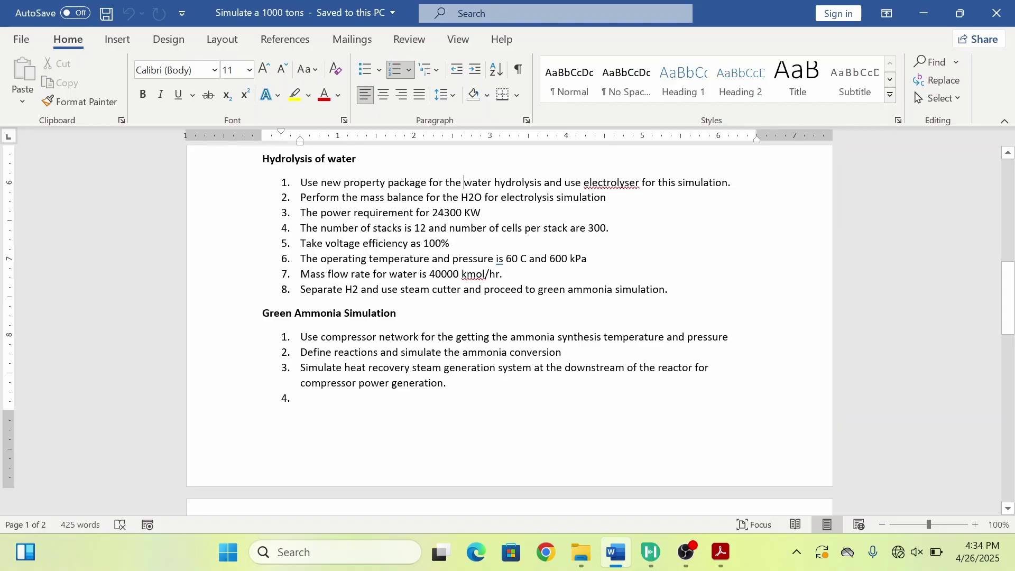
{"action": "key", "text": "alt+Tab"}
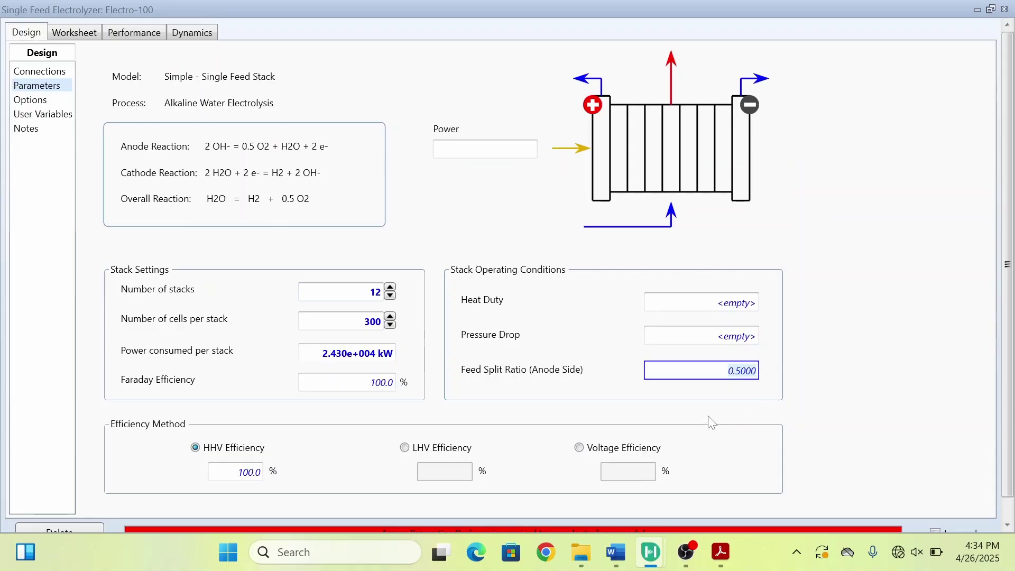
{"action": "type", "text": "0"}
{"action": "type", "text": ".50"}
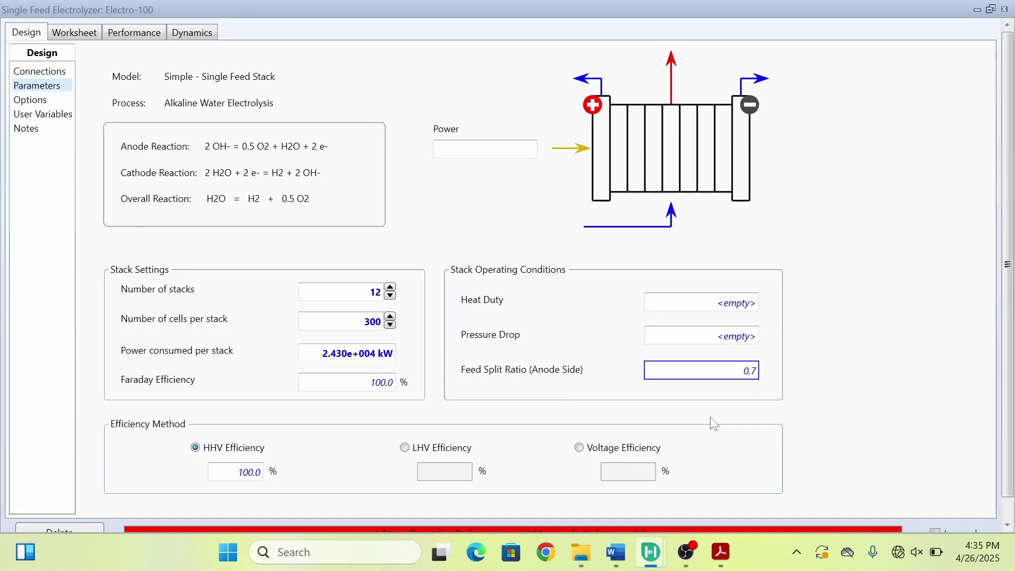
{"action": "key", "text": "Return"}
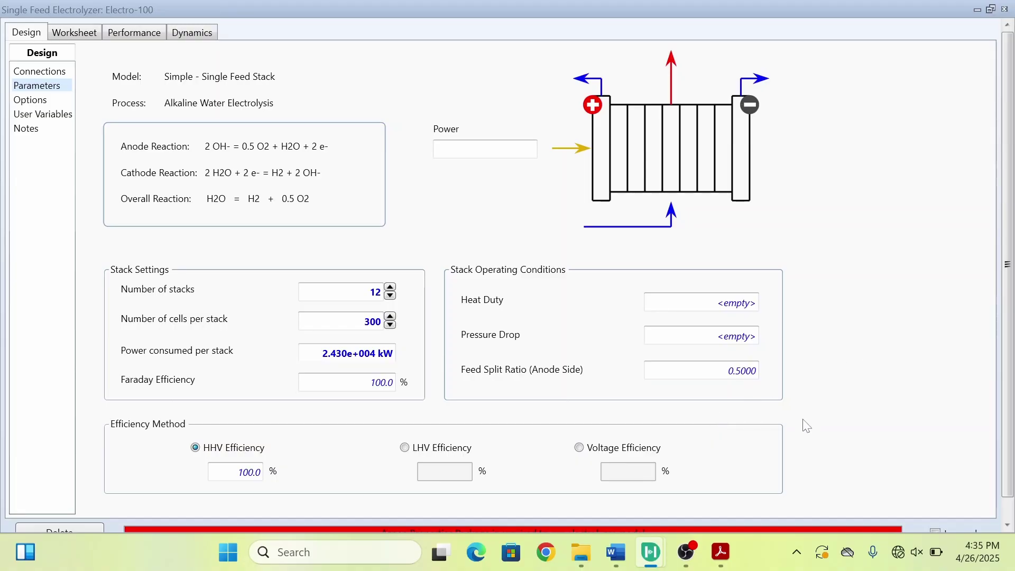
Set the electrolyzer's pressure drop to 20 kPa.
{"action": "left_click", "coordinate": [735, 336]}
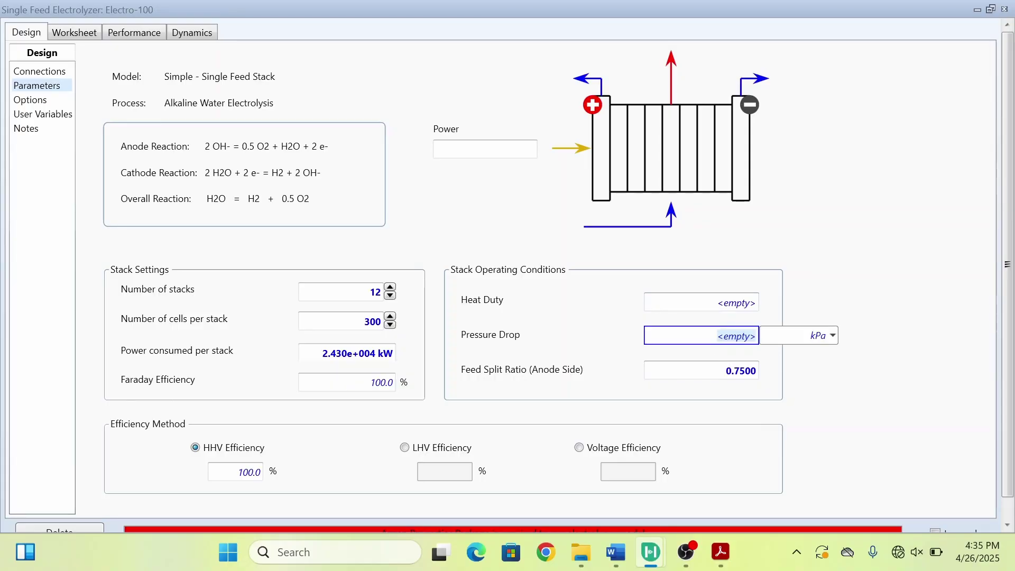
{"action": "type", "text": "20"}
{"action": "key", "text": "Return"}
{"action": "left_click", "coordinate": [895, 328]}
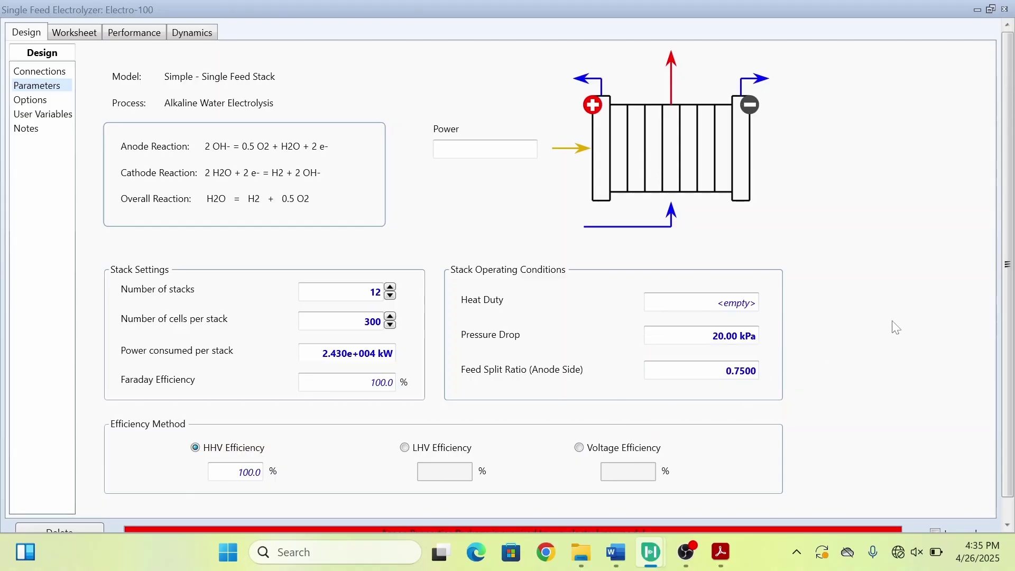
{"action": "left_click", "coordinate": [725, 345]}
Set Feed's conditions to 60 °C, 600 kPa and 40 tonne/d per the Word document, and close the composition input without entering fractions.
{"action": "left_click", "coordinate": [77, 30]}
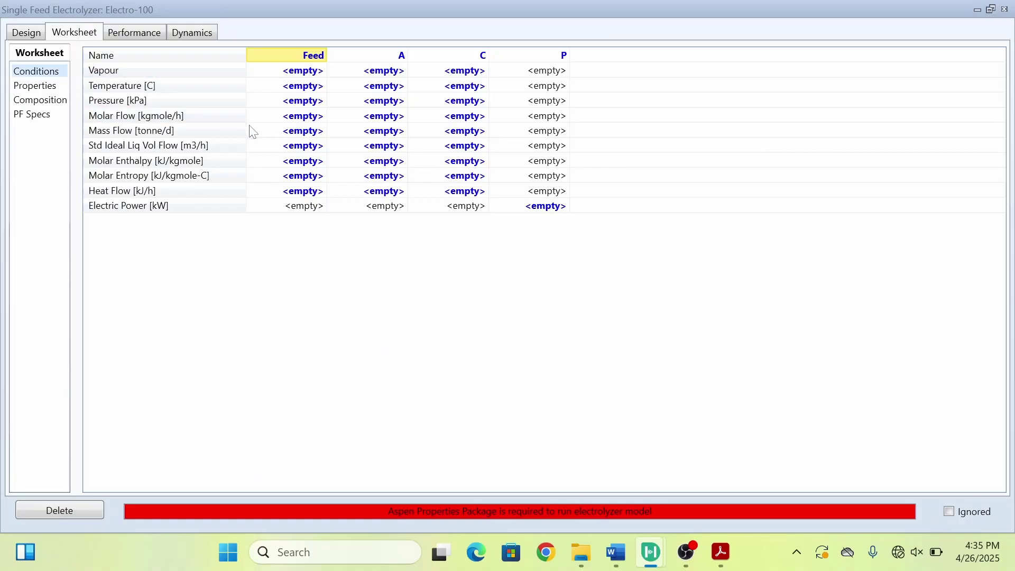
{"action": "key", "text": "alt+Tab"}
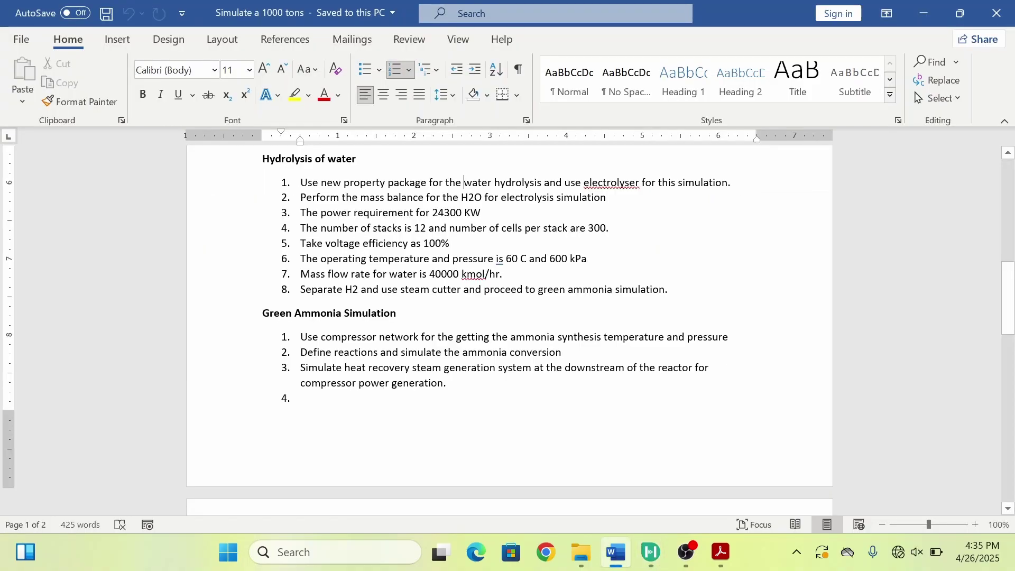
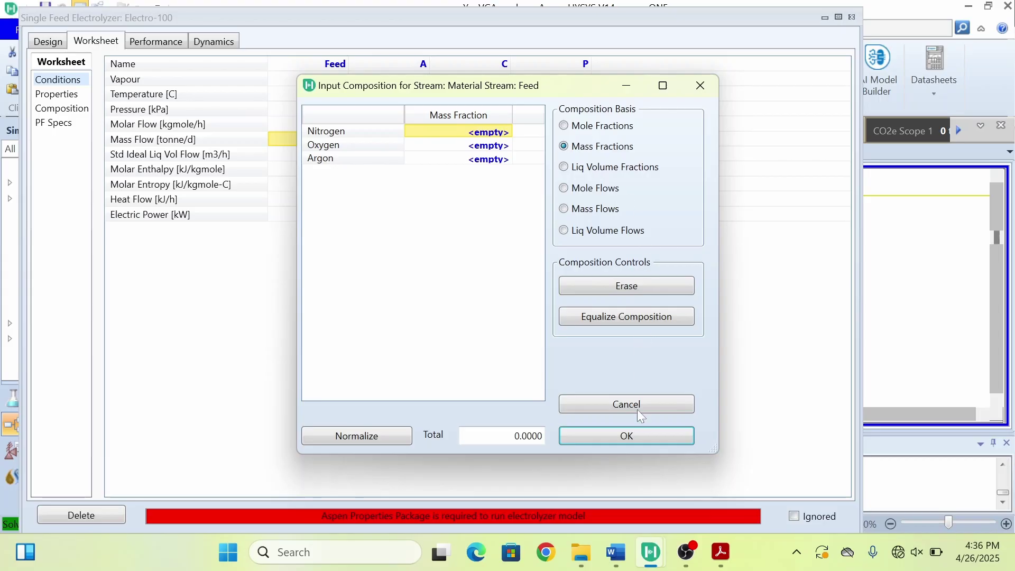
{"action": "left_click", "coordinate": [641, 440]}
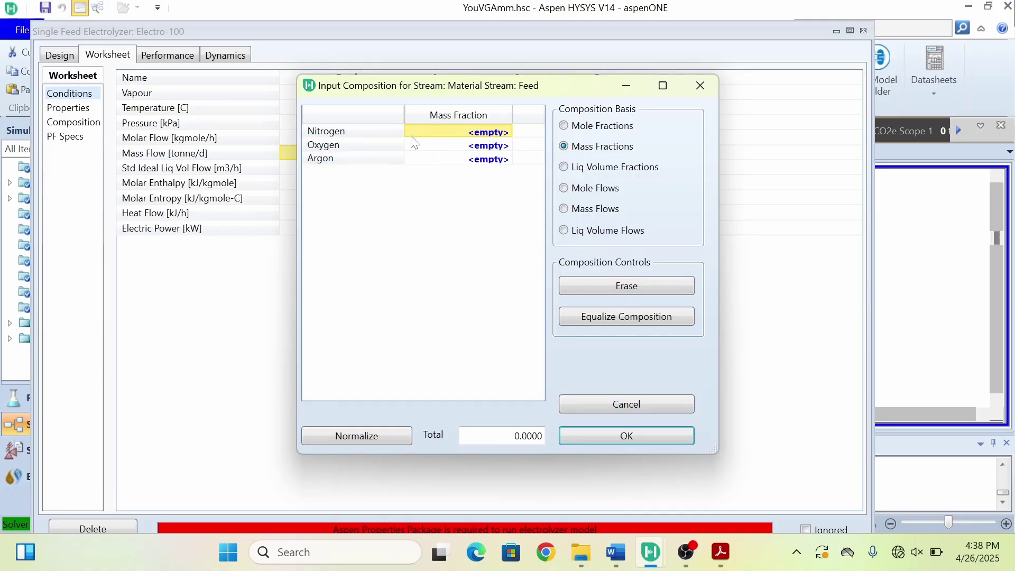
{"action": "left_click", "coordinate": [702, 86]}
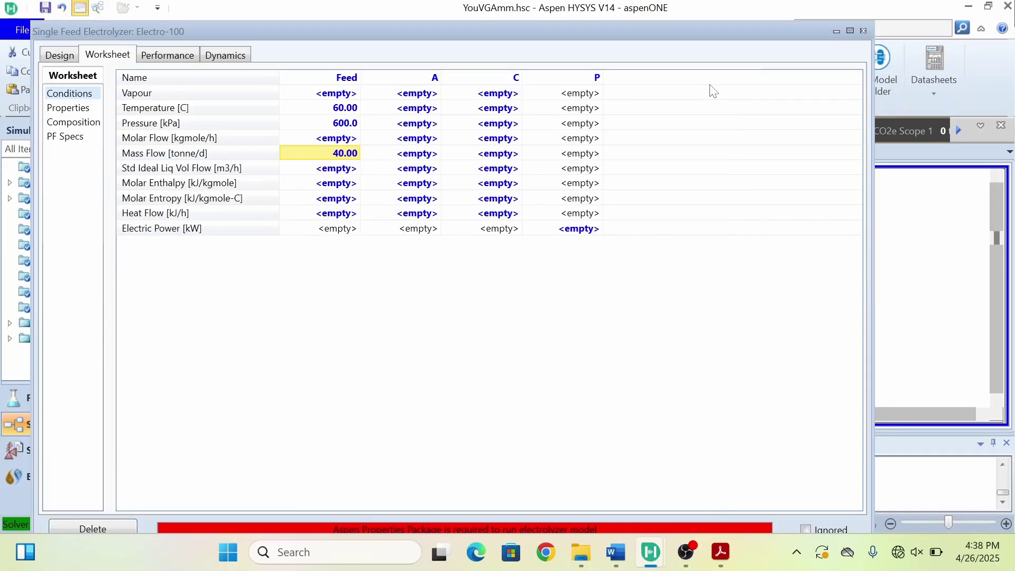
Close the electrolyzer's window and assign the fluid package Basis-2 to the Feed stream.
{"action": "left_click", "coordinate": [863, 31]}
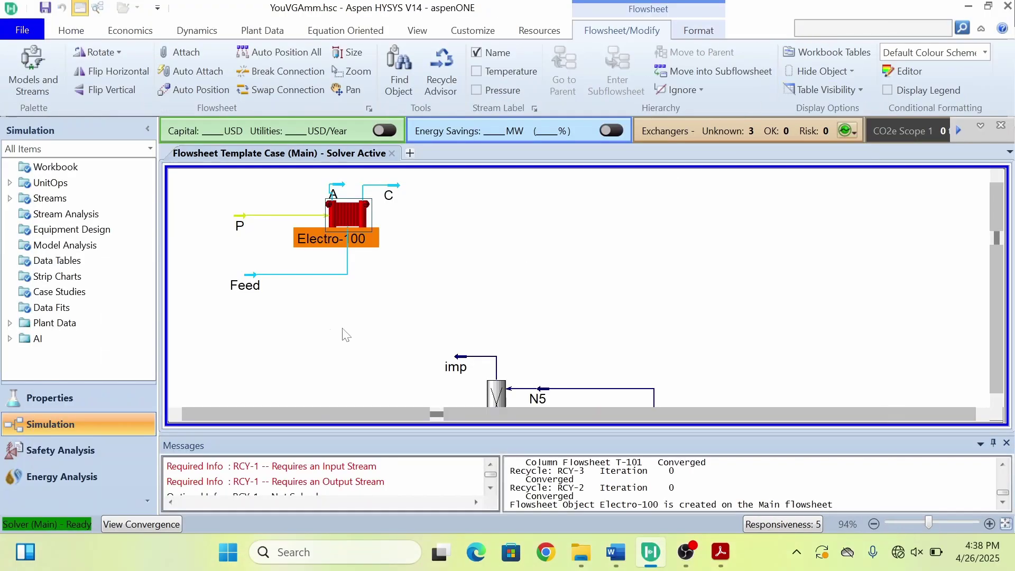
{"action": "left_click", "coordinate": [253, 274]}
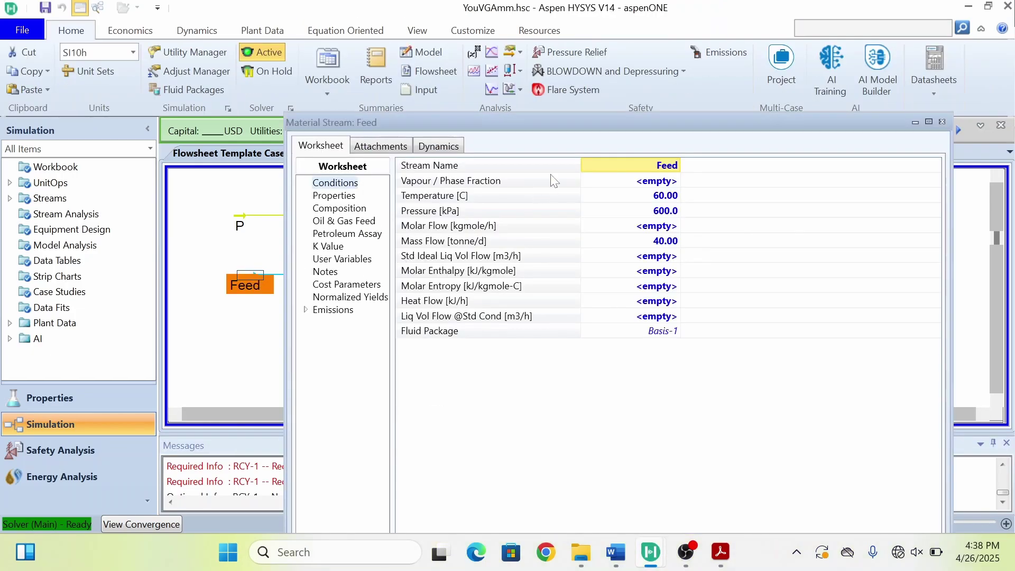
{"action": "left_click_drag", "start_coordinate": [558, 120], "coordinate": [446, 22]}
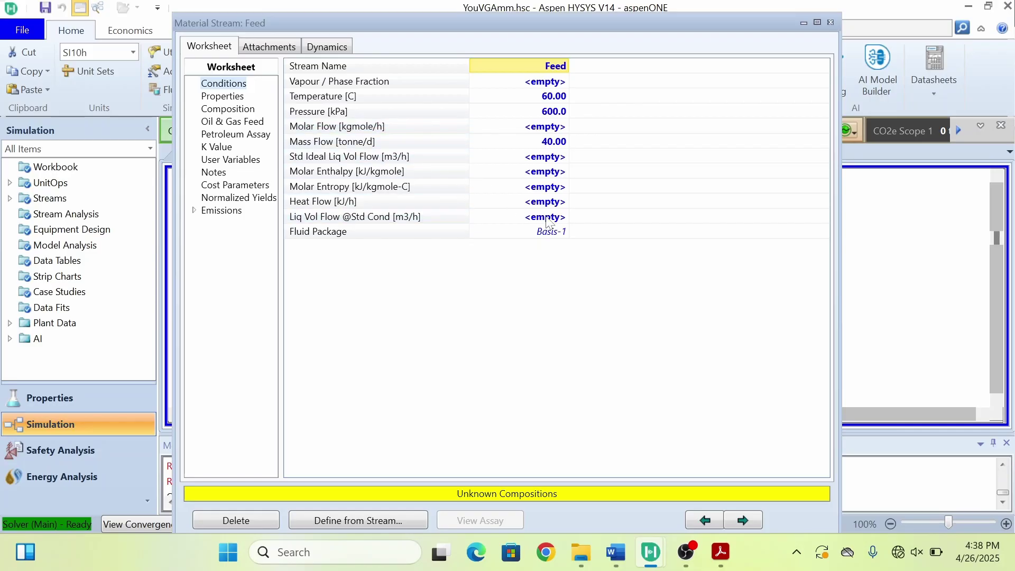
{"action": "left_click", "coordinate": [563, 233]}
{"action": "left_click", "coordinate": [563, 234]}
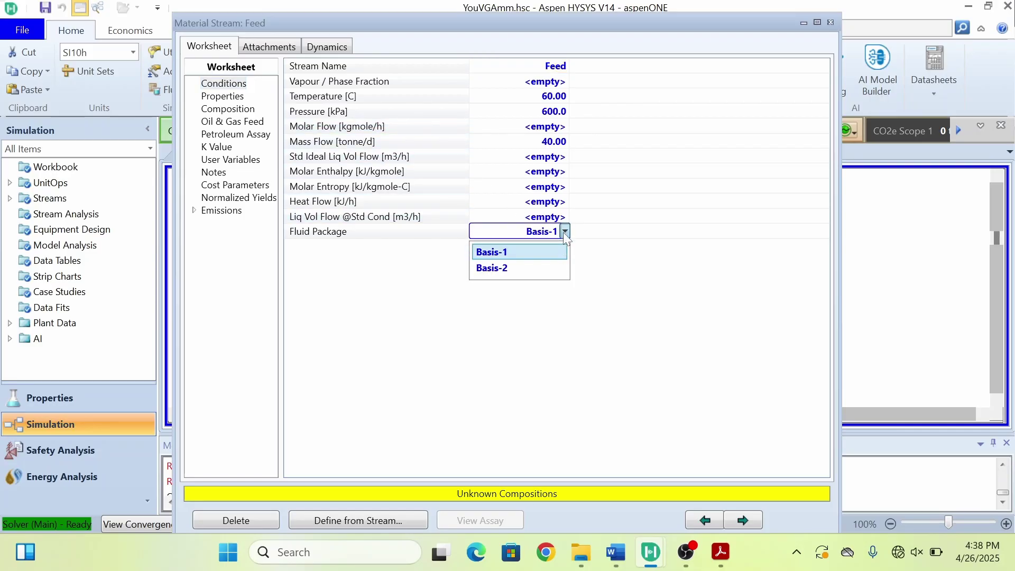
{"action": "left_click", "coordinate": [543, 274]}
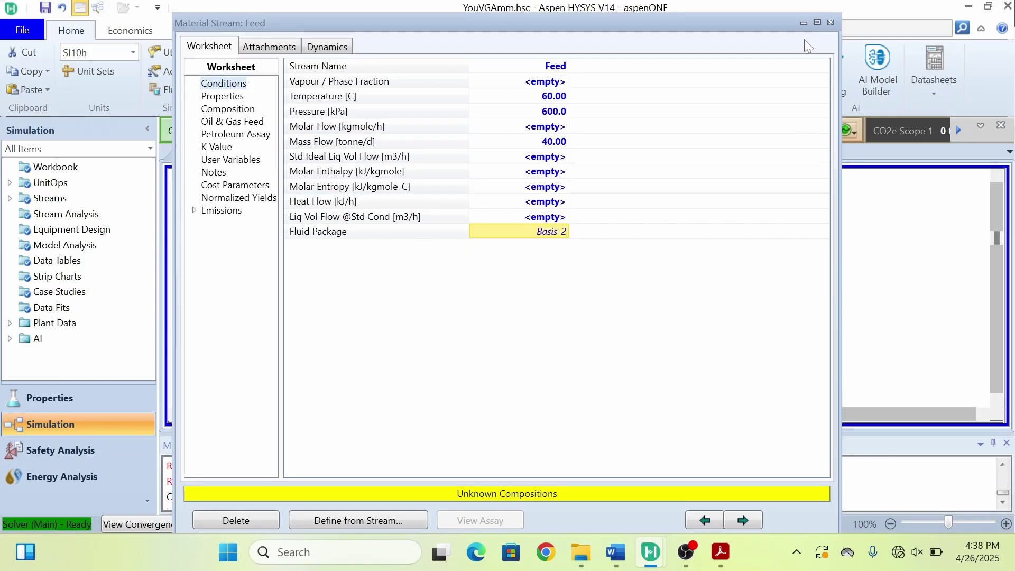
{"action": "left_click", "coordinate": [830, 22]}
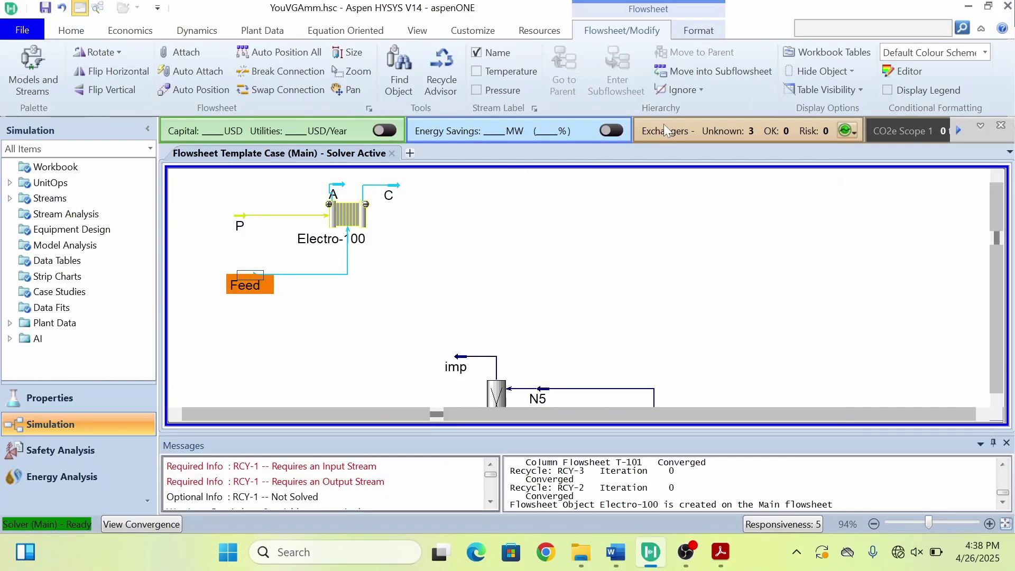
Reopen Electro-100, check its connections and assigned fluid package, and return to its stream conditions worksheet.
{"action": "left_click", "coordinate": [354, 217]}
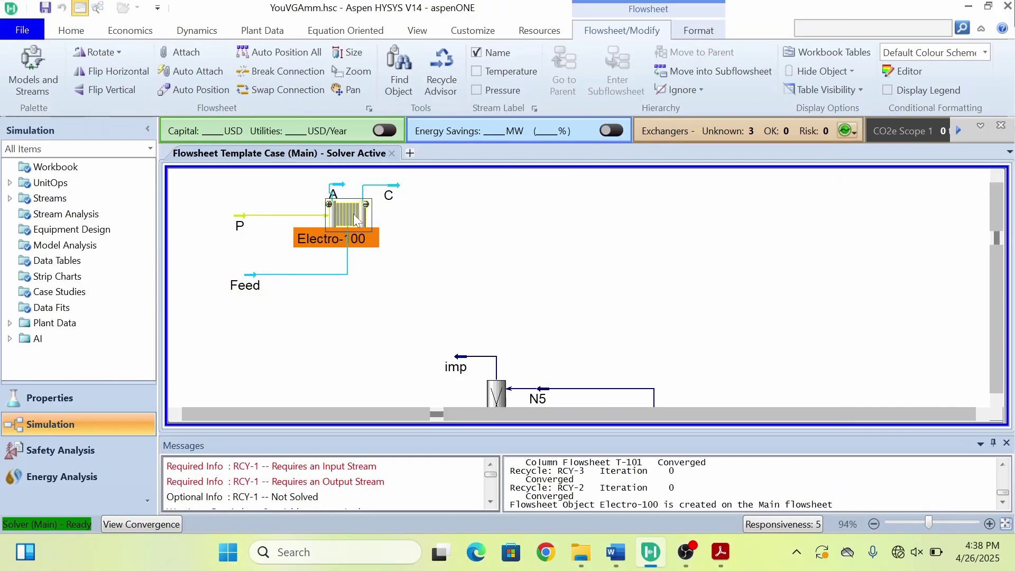
{"action": "double_click", "coordinate": [353, 214]}
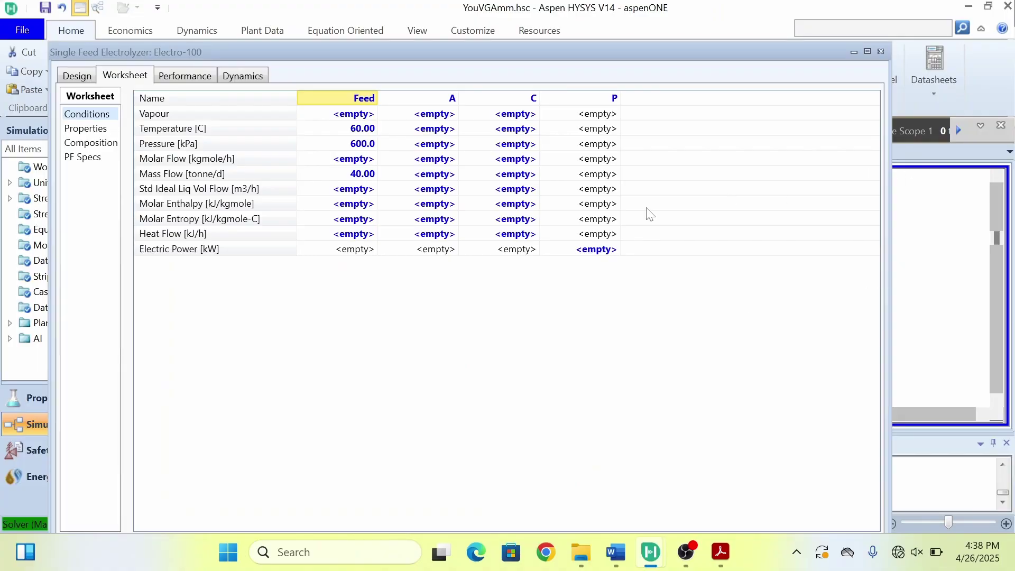
{"action": "left_click", "coordinate": [77, 77]}
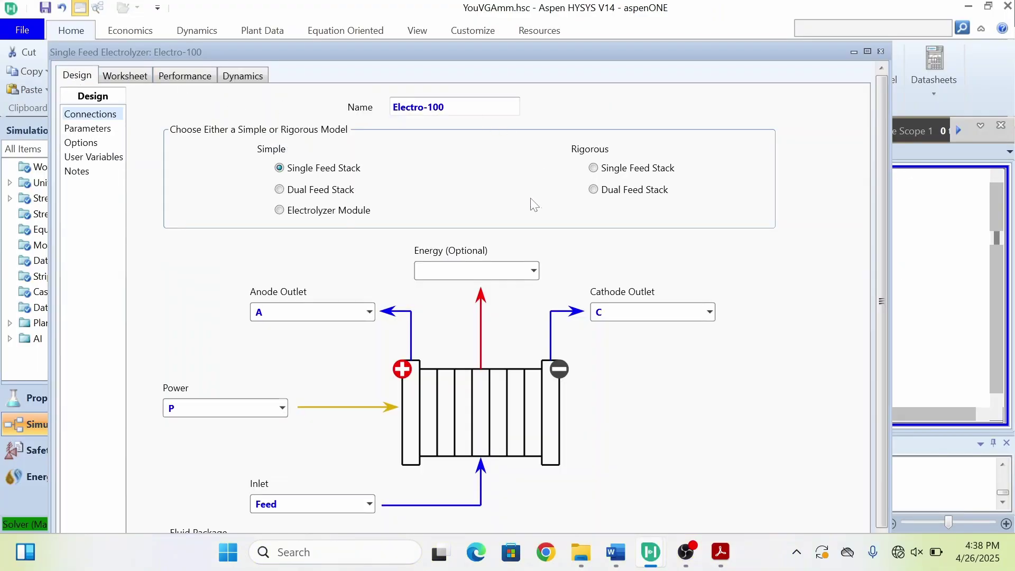
{"action": "left_click", "coordinate": [870, 52]}
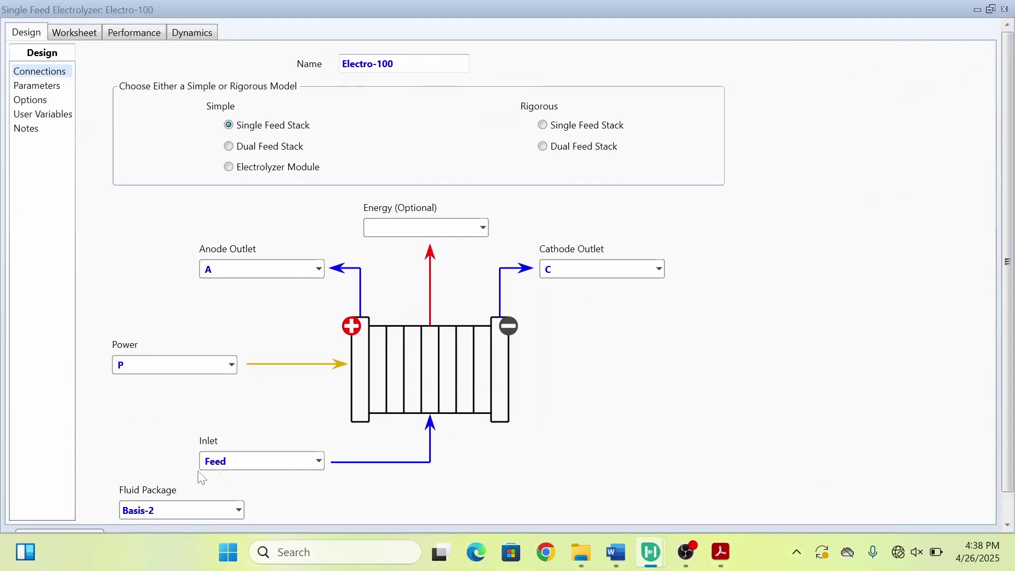
{"action": "left_click", "coordinate": [990, 9]}
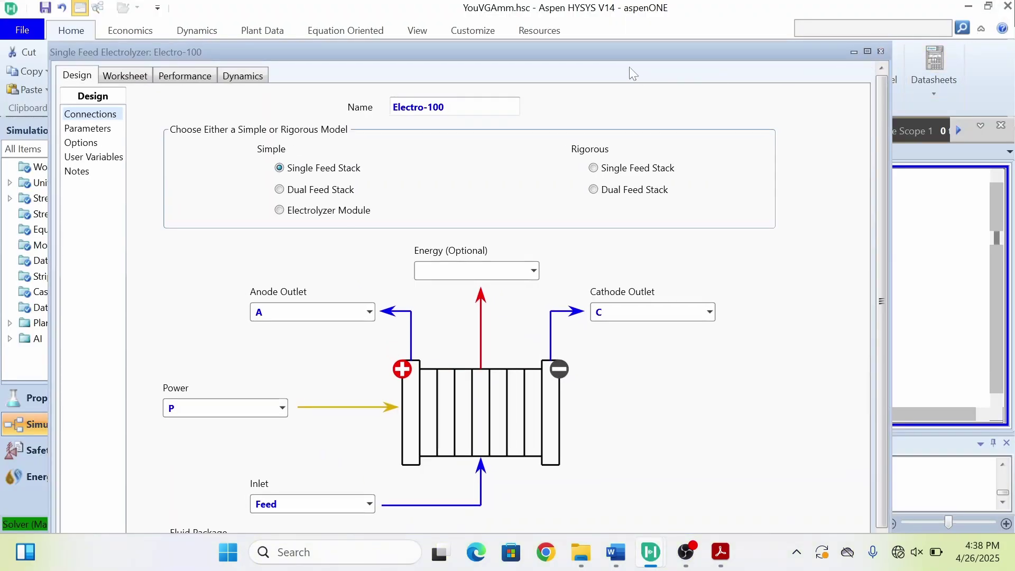
{"action": "left_click", "coordinate": [124, 76]}
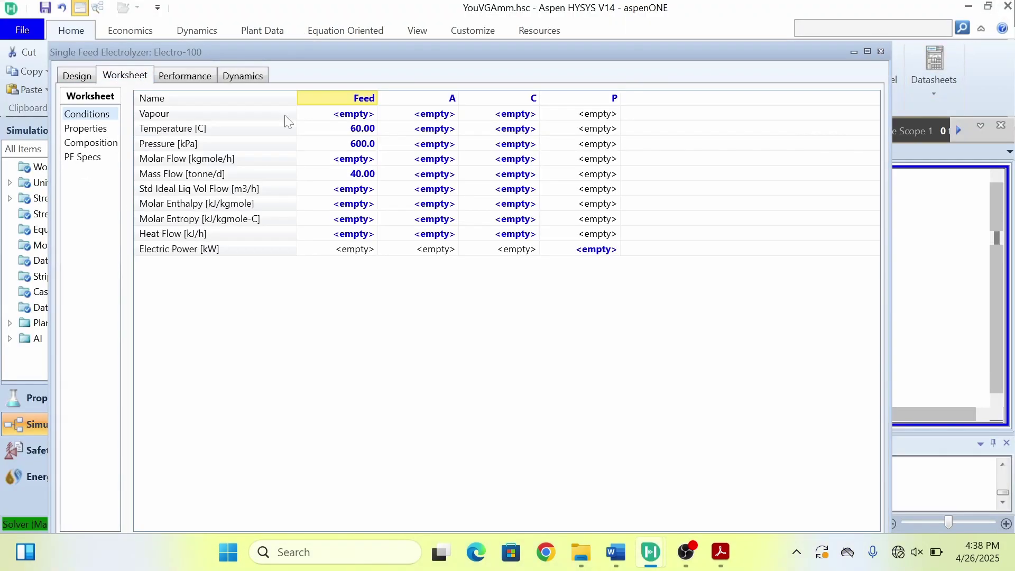
{"action": "left_click", "coordinate": [364, 179]}
{"action": "double_click", "coordinate": [365, 180]}
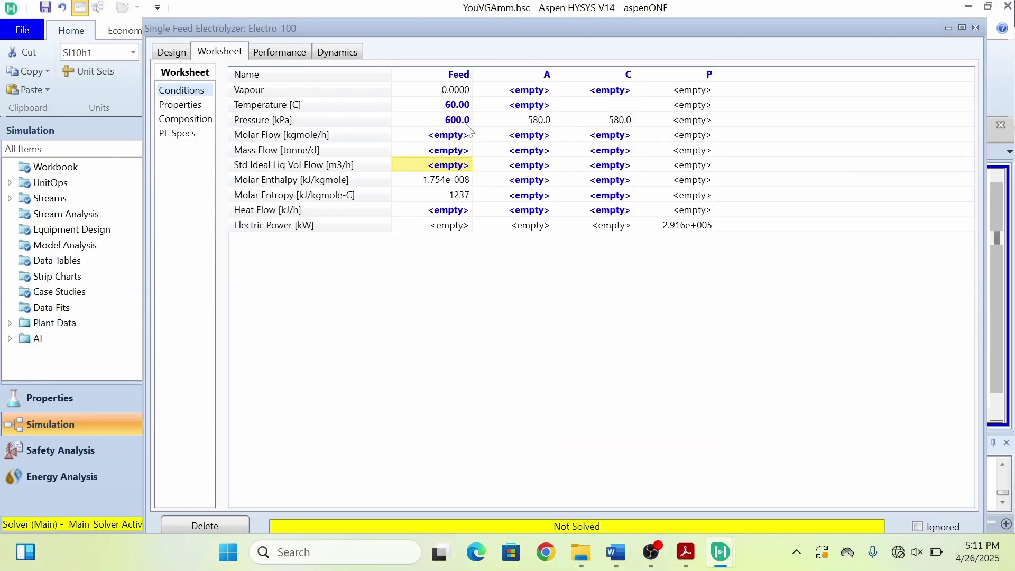
Switch to the Word document, change "Mass" to "Molar" in item 7 of the Hydrolysis of water list, and return to HYSYS.
{"action": "left_click", "coordinate": [454, 137]}
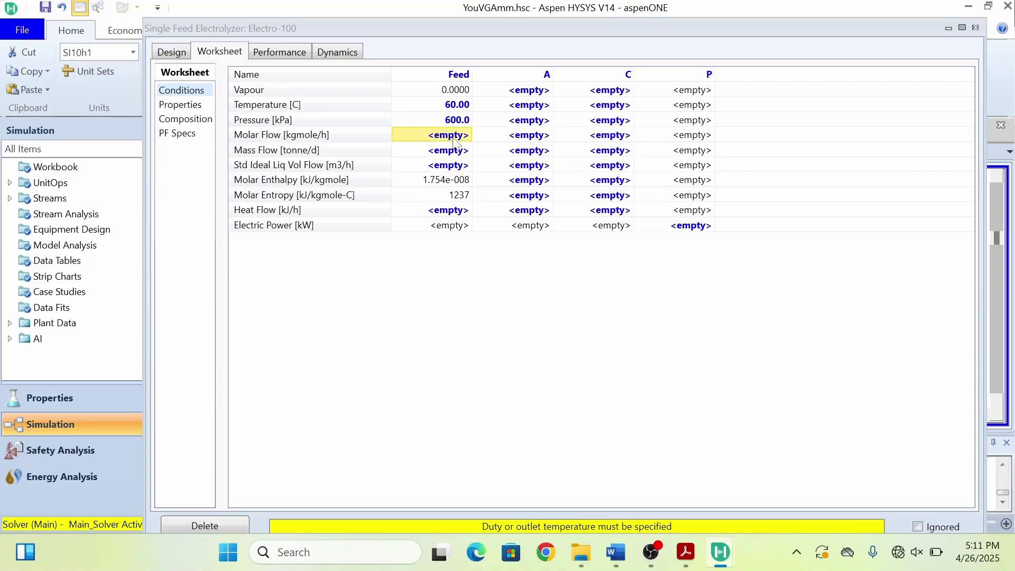
{"action": "key", "text": "alt+Tab"}
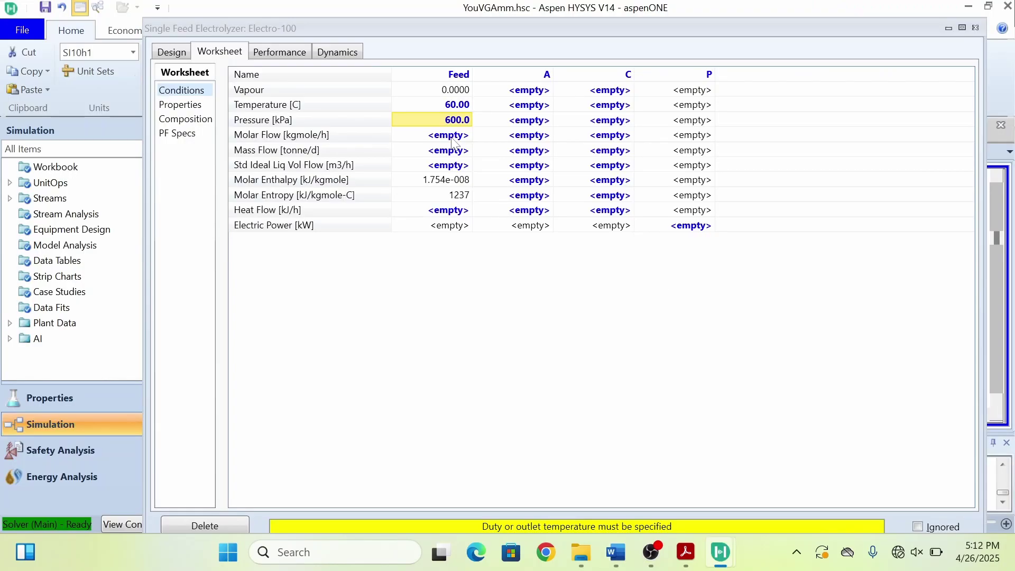
{"action": "key", "text": "alt+Tab"}
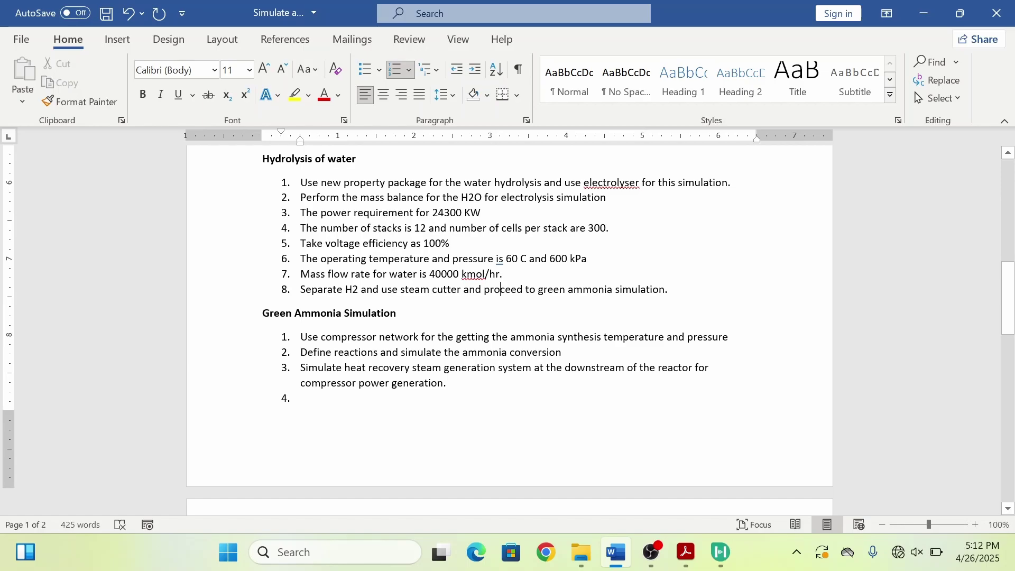
{"action": "key", "text": "BackSpace"}
{"action": "key", "text": "BackSpace"}
{"action": "key", "text": "BackSpace"}
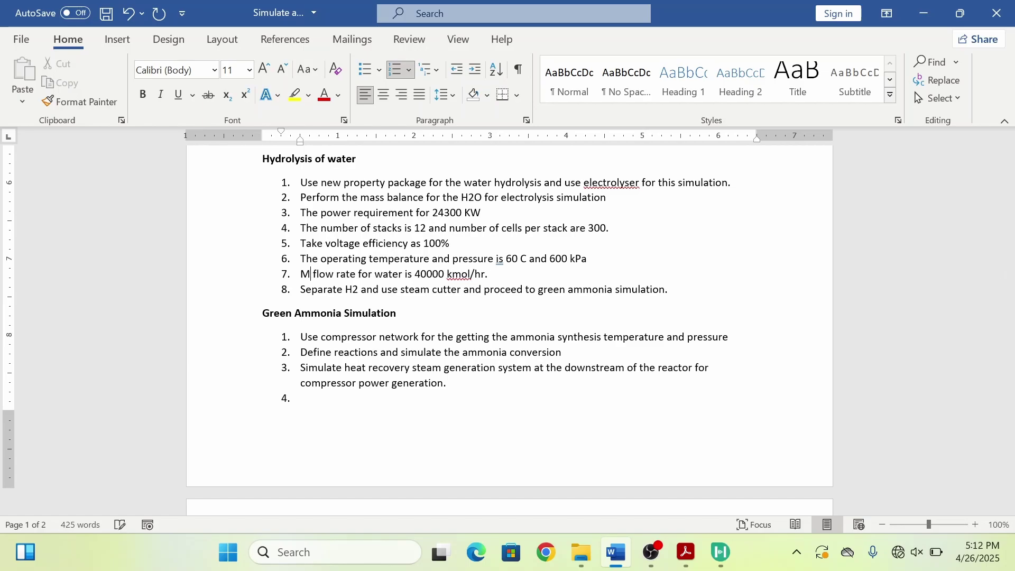
{"action": "type", "text": "olar"}
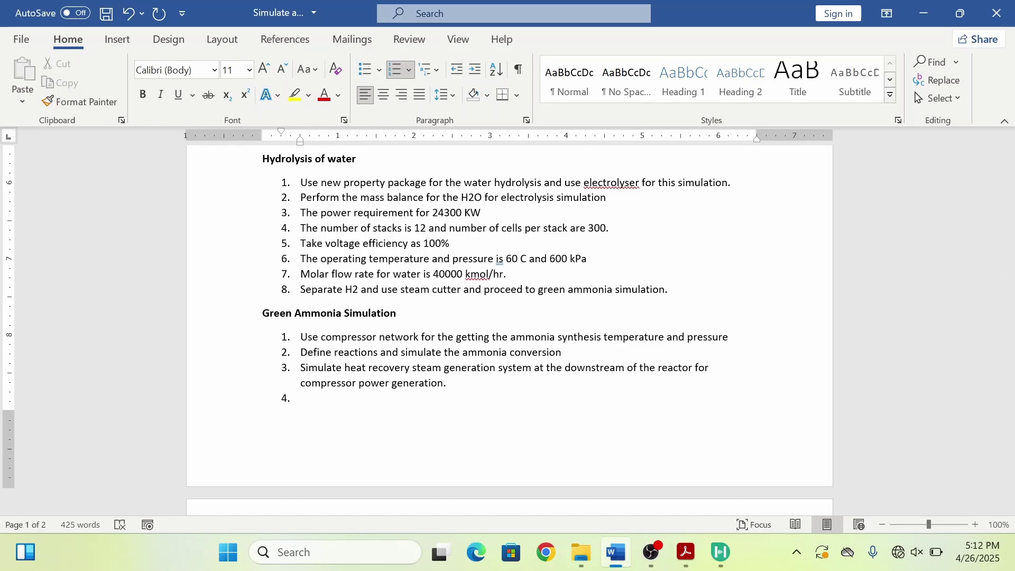
{"action": "key", "text": "alt+Tab"}
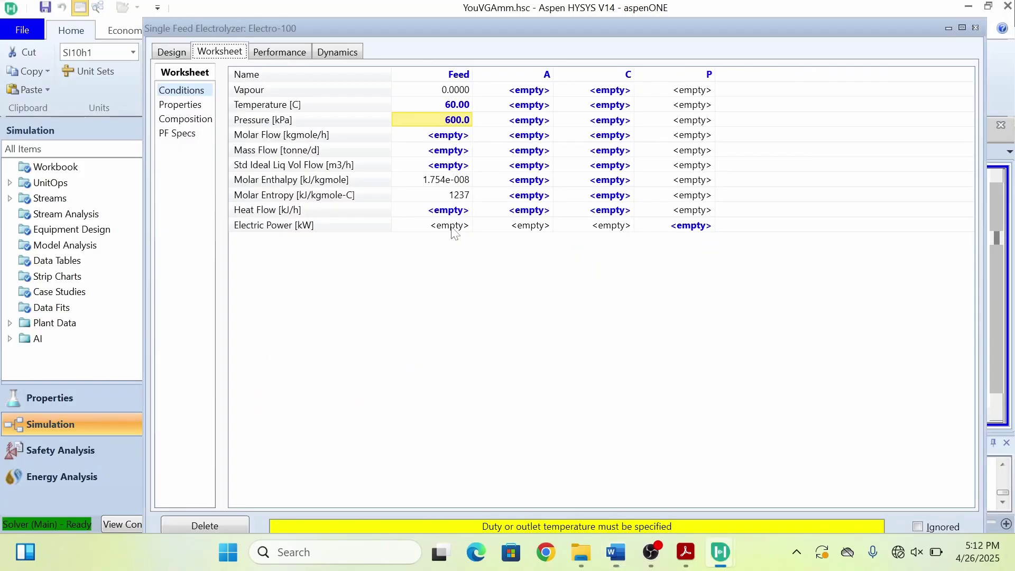
Set the Feed stream's molar flow to 40000 kgmole/h in the electrolyzer worksheet.
{"action": "left_click", "coordinate": [453, 136]}
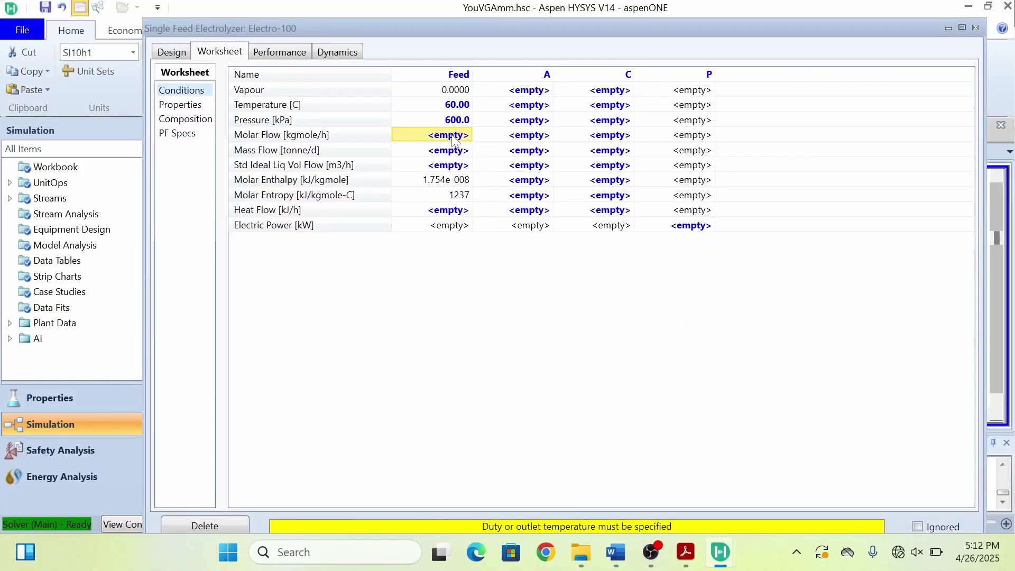
{"action": "type", "text": "40000"}
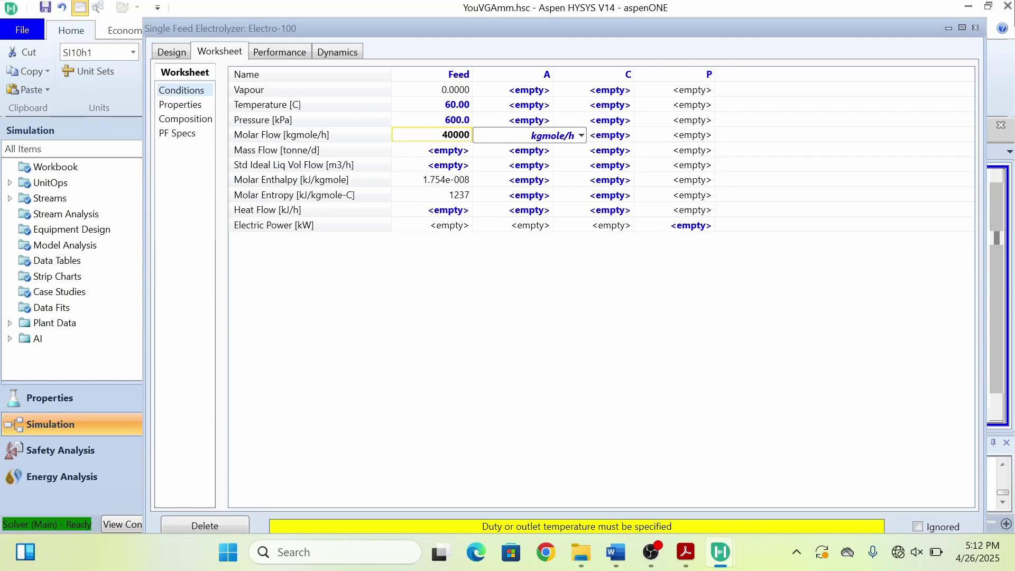
{"action": "key", "text": "Return"}
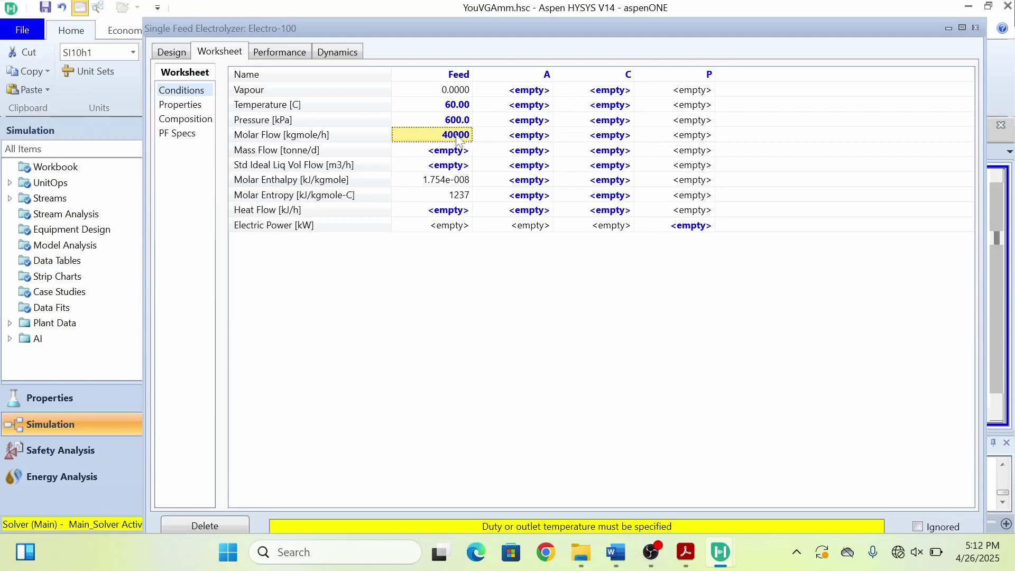
{"action": "left_click", "coordinate": [458, 138]}
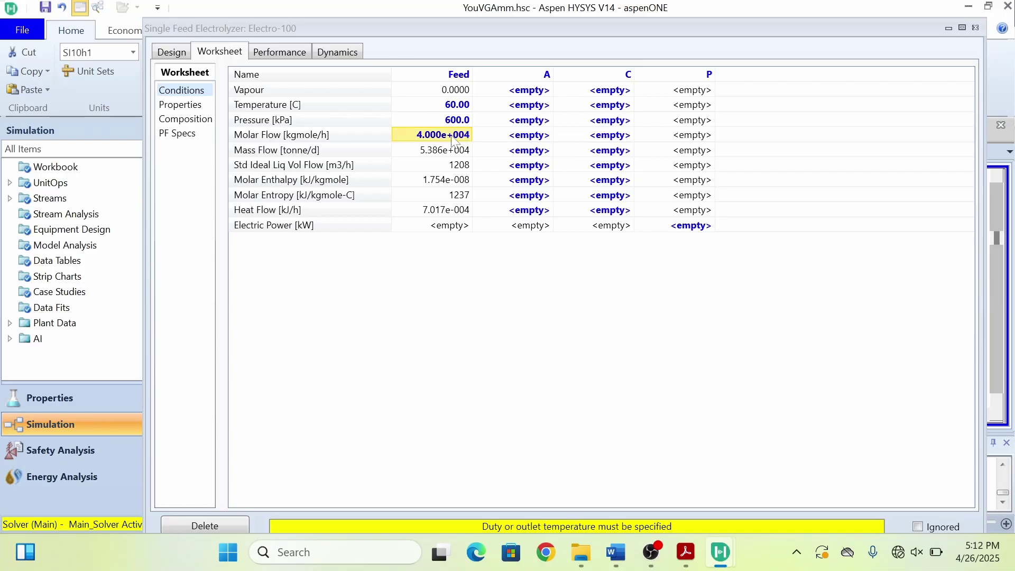
Open the Feed stream's composition input and clear the potassium hydroxide mole fraction.
{"action": "double_click", "coordinate": [435, 148]}
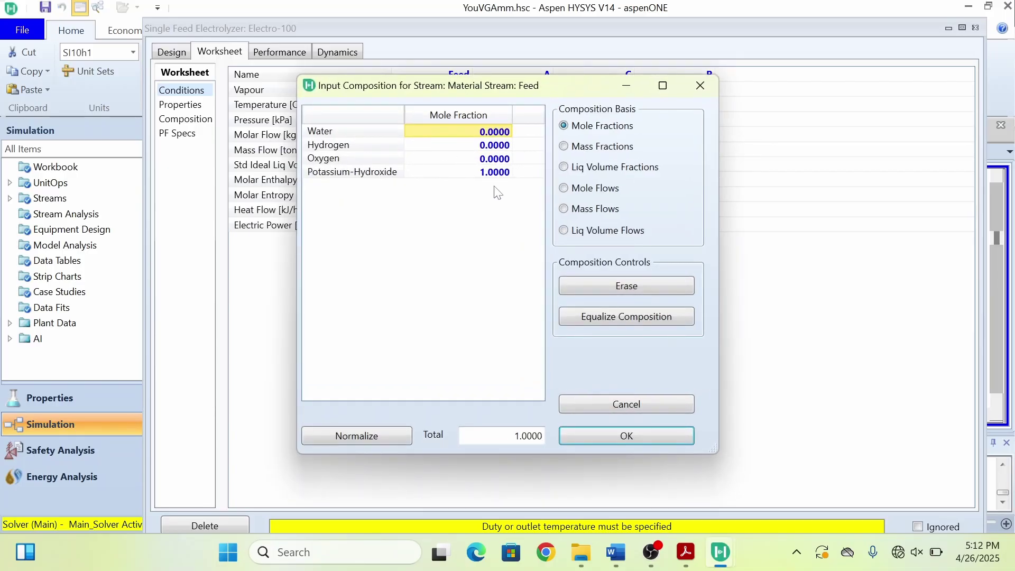
{"action": "left_click", "coordinate": [502, 172]}
{"action": "key", "text": "BackSpace"}
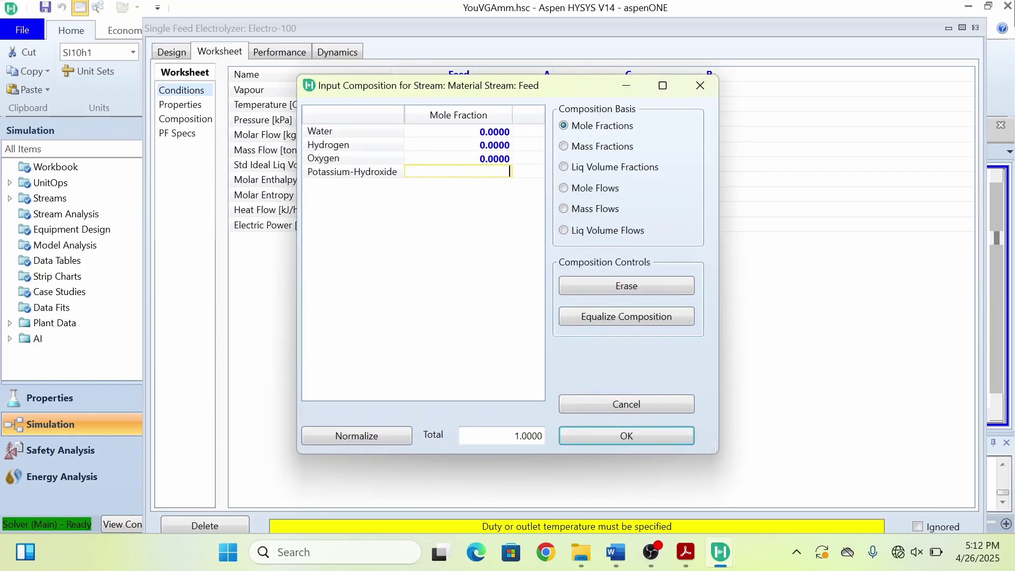
{"action": "left_click", "coordinate": [497, 132]}
{"action": "type", "text": "0.25"}
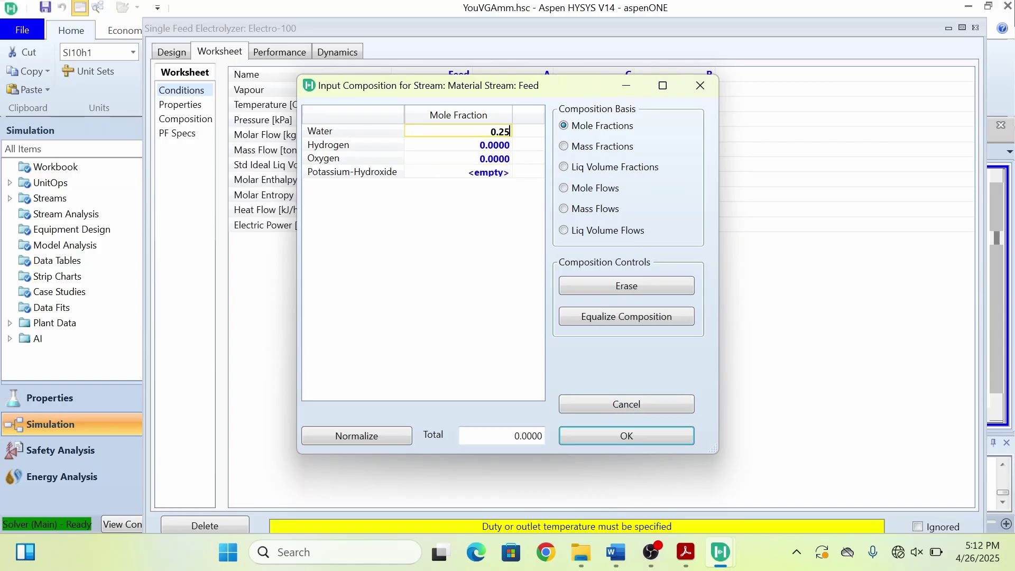
{"action": "key", "text": "Return"}
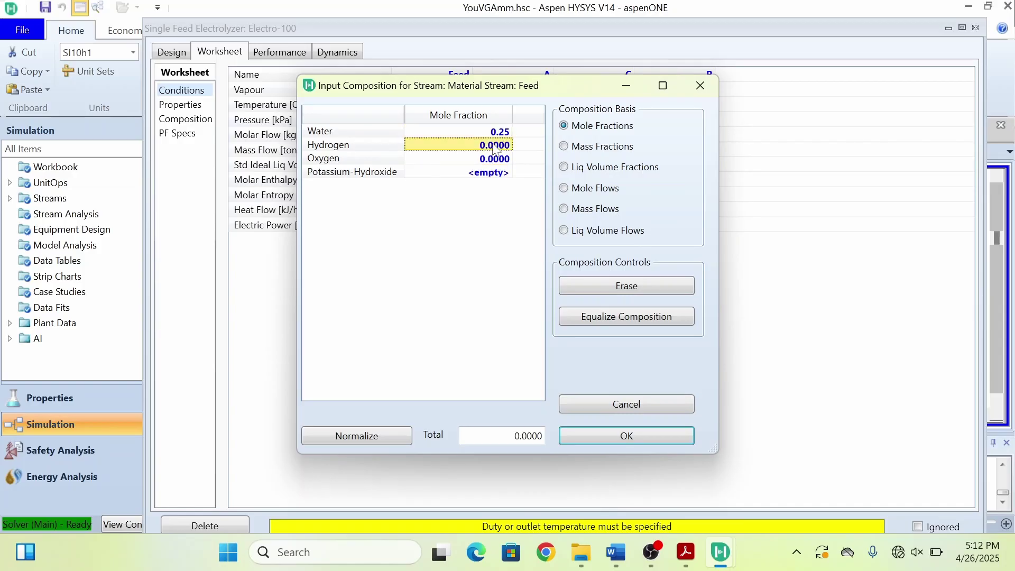
{"action": "left_click", "coordinate": [507, 133]}
{"action": "key", "text": "BackSpace"}
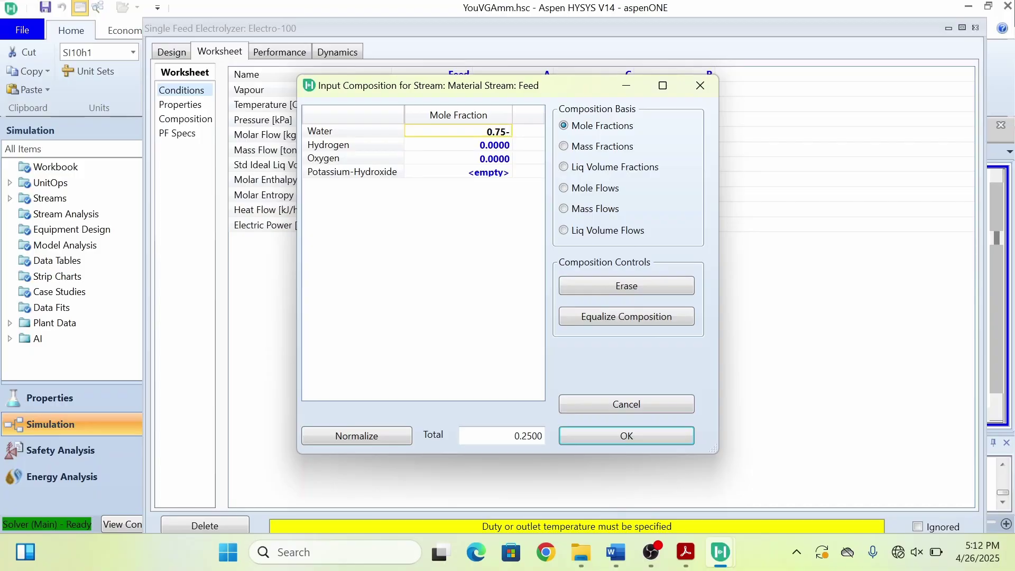
{"action": "type", "text": "0.75-"}
{"action": "key", "text": "Return"}
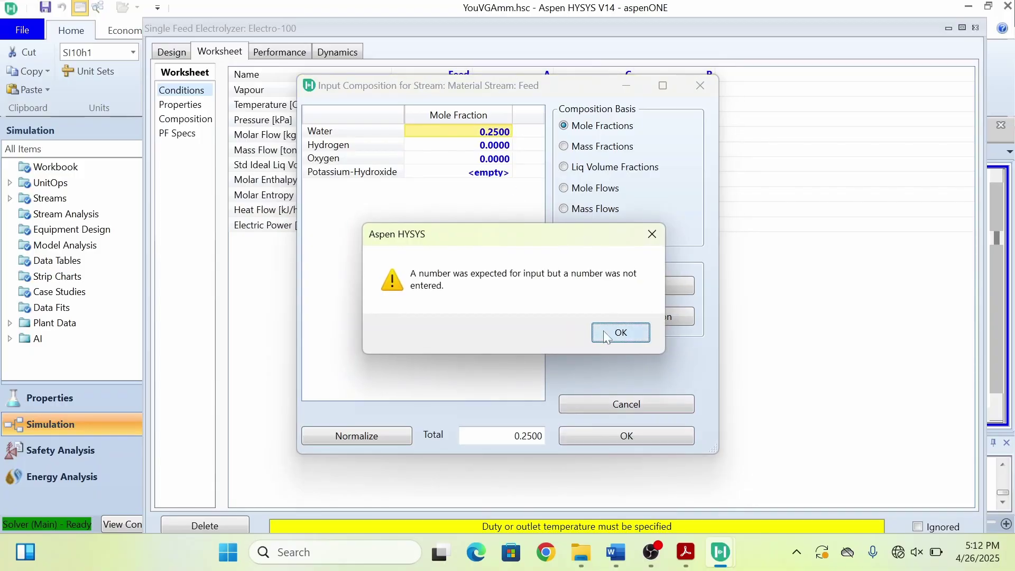
{"action": "left_click", "coordinate": [607, 337]}
Set Feed's mole fractions to 0.75 water and 0.25 potassium hydroxide, and accept the composition.
{"action": "left_click", "coordinate": [503, 136]}
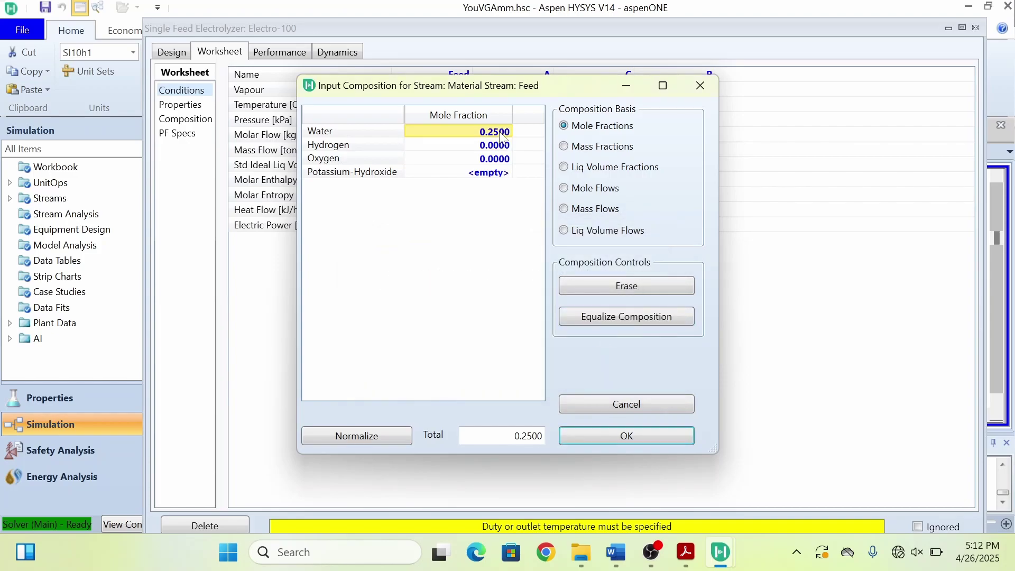
{"action": "type", "text": "0."}
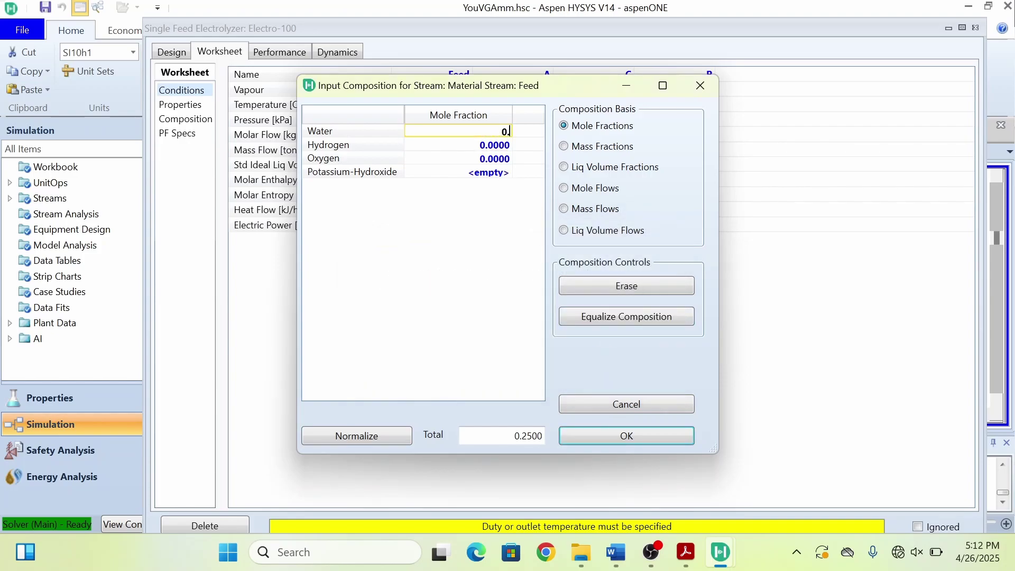
{"action": "type", "text": "75"}
{"action": "key", "text": "Return"}
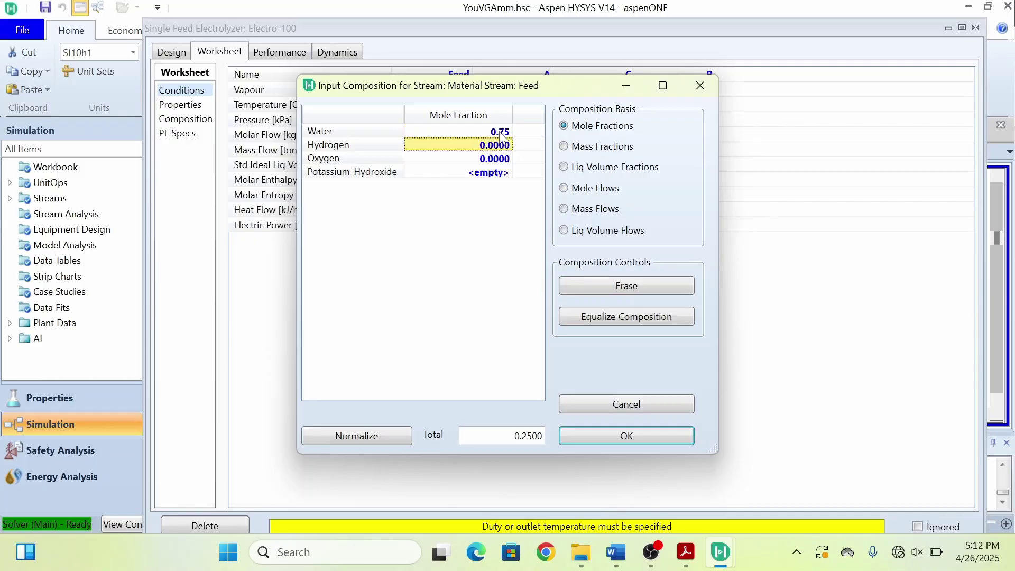
{"action": "left_click", "coordinate": [500, 172]}
{"action": "type", "text": "0."}
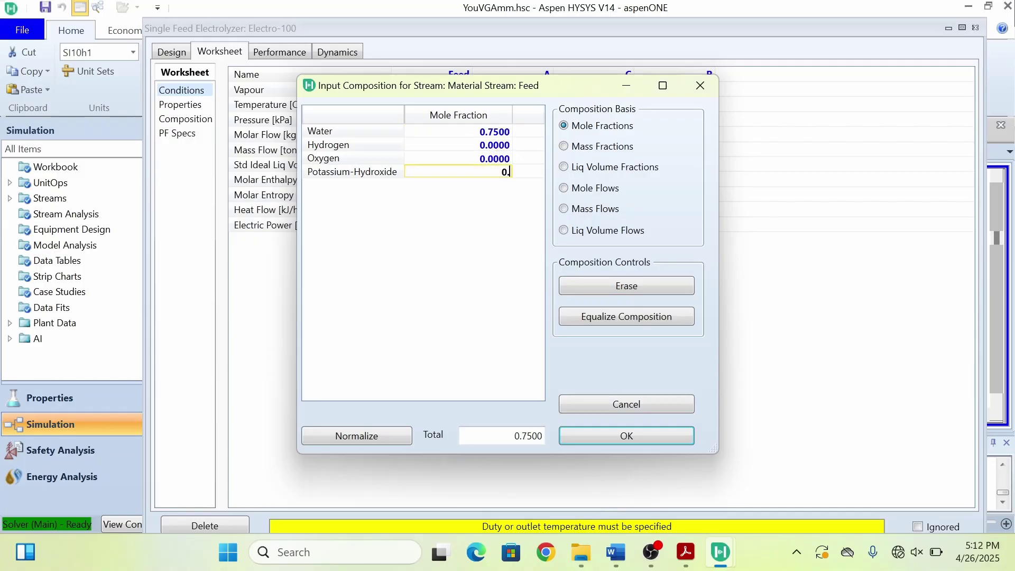
{"action": "type", "text": "25"}
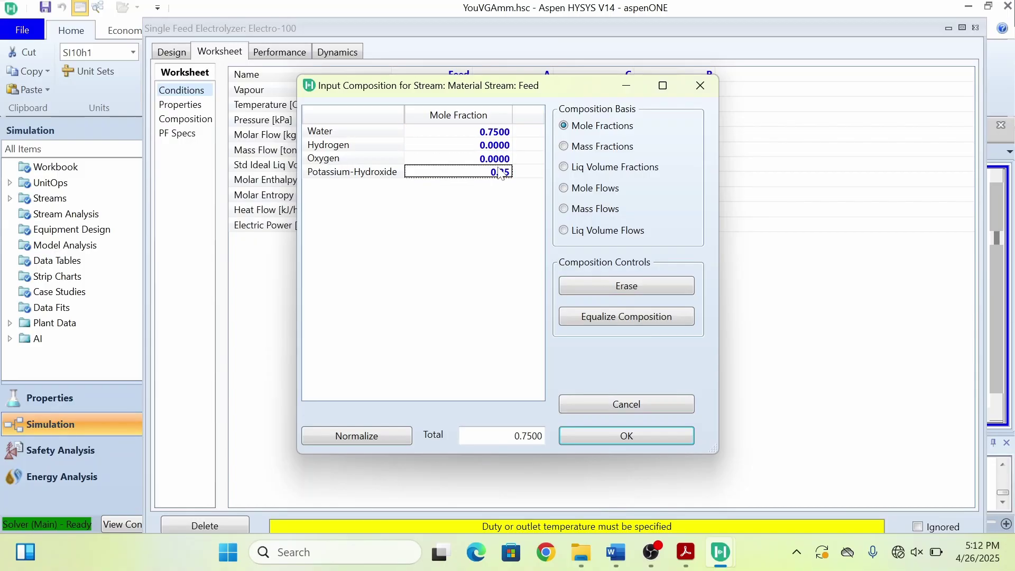
{"action": "key", "text": "Return"}
{"action": "left_click", "coordinate": [576, 435]}
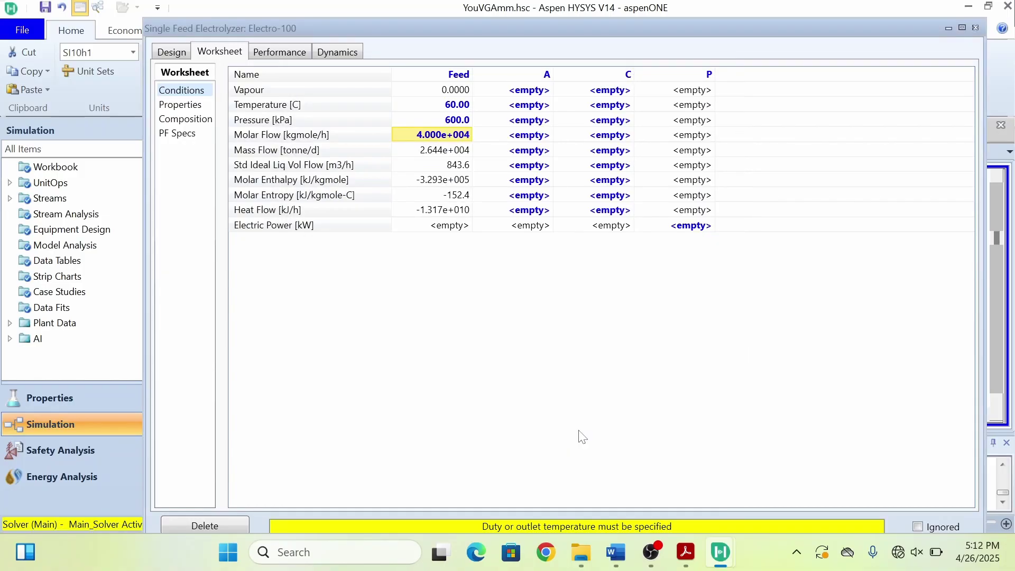
Maximize the electrolyzer window and set outlet stream C's temperature to 60 °C.
{"action": "double_click", "coordinate": [620, 27]}
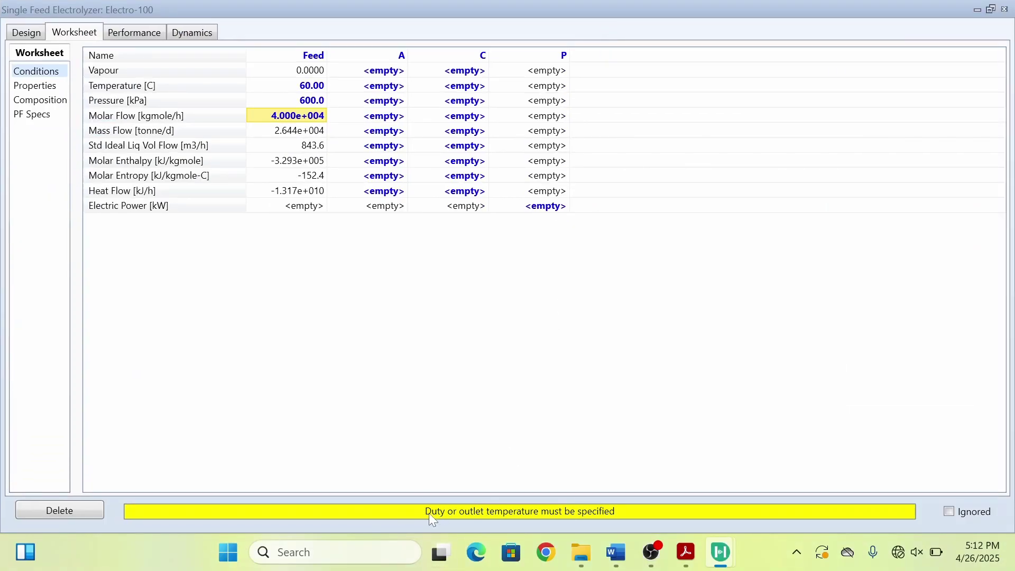
{"action": "left_click", "coordinate": [467, 85]}
{"action": "type", "text": "60"}
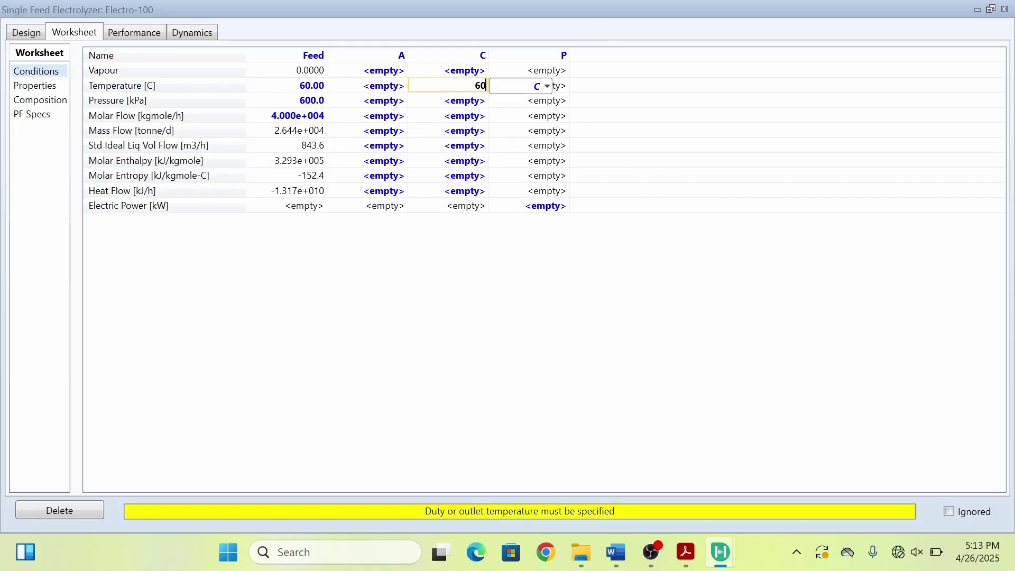
{"action": "key", "text": "Return"}
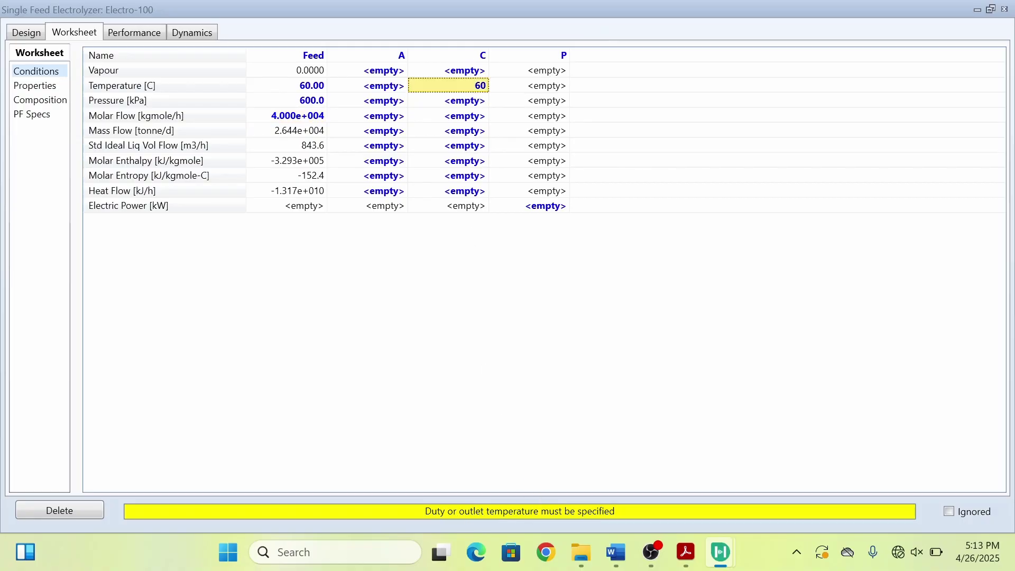
{"action": "left_click", "coordinate": [469, 130]}
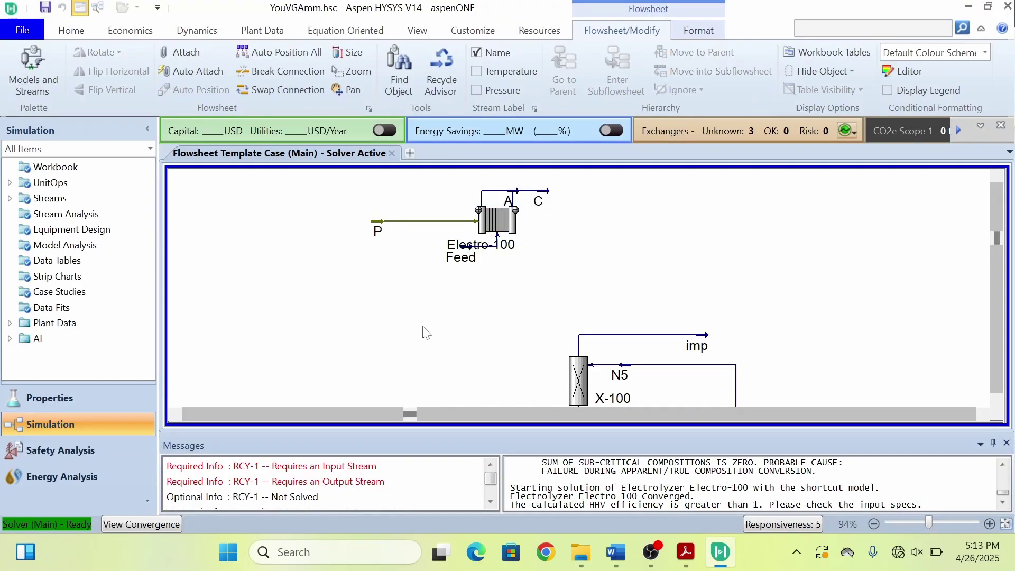
Spread the Feed, A and C streams apart around Electro-100 on the flowsheet so their labels no longer overlap.
{"action": "left_click_drag", "start_coordinate": [465, 247], "coordinate": [338, 291]}
{"action": "left_click", "coordinate": [510, 198]}
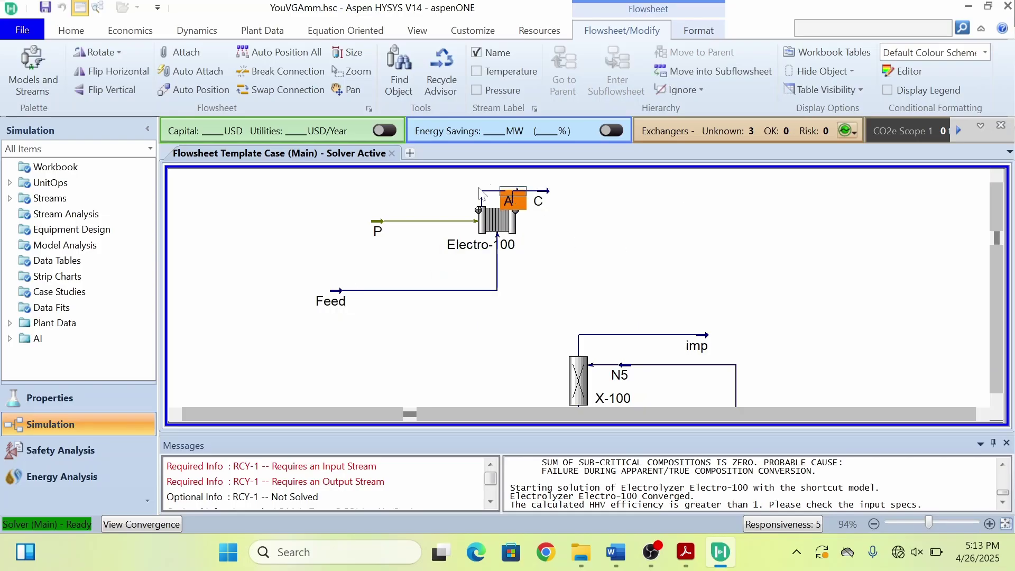
{"action": "left_click_drag", "start_coordinate": [510, 198], "coordinate": [466, 192]}
{"action": "left_click_drag", "start_coordinate": [547, 197], "coordinate": [613, 199]}
{"action": "left_click", "coordinate": [605, 289]}
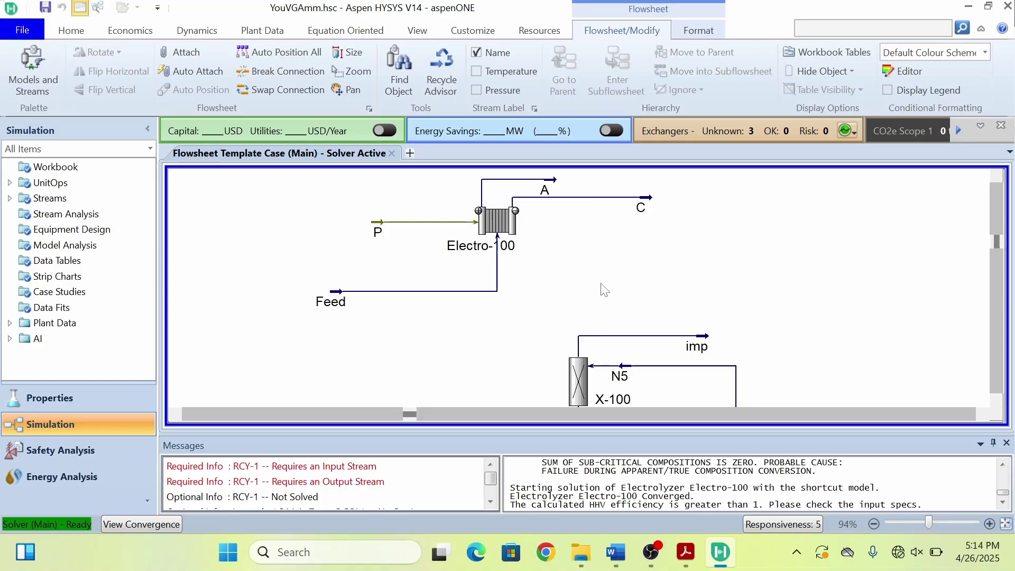
Open stream C, display its composition on a mole flow basis, and move the basis dialog off the component values.
{"action": "left_click", "coordinate": [646, 206]}
{"action": "double_click", "coordinate": [646, 206]}
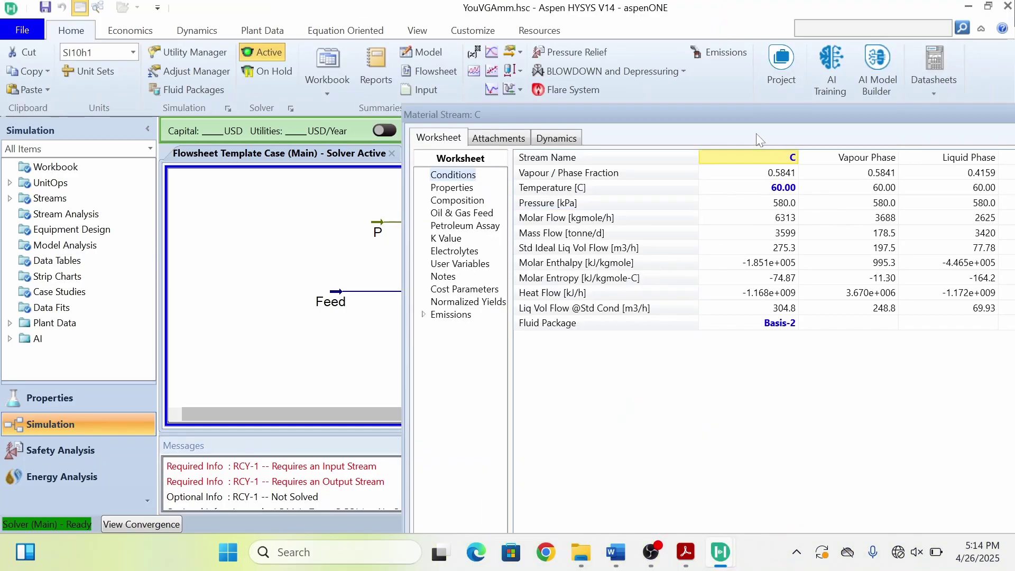
{"action": "left_click_drag", "start_coordinate": [746, 112], "coordinate": [514, 83]}
{"action": "left_click", "coordinate": [219, 173]}
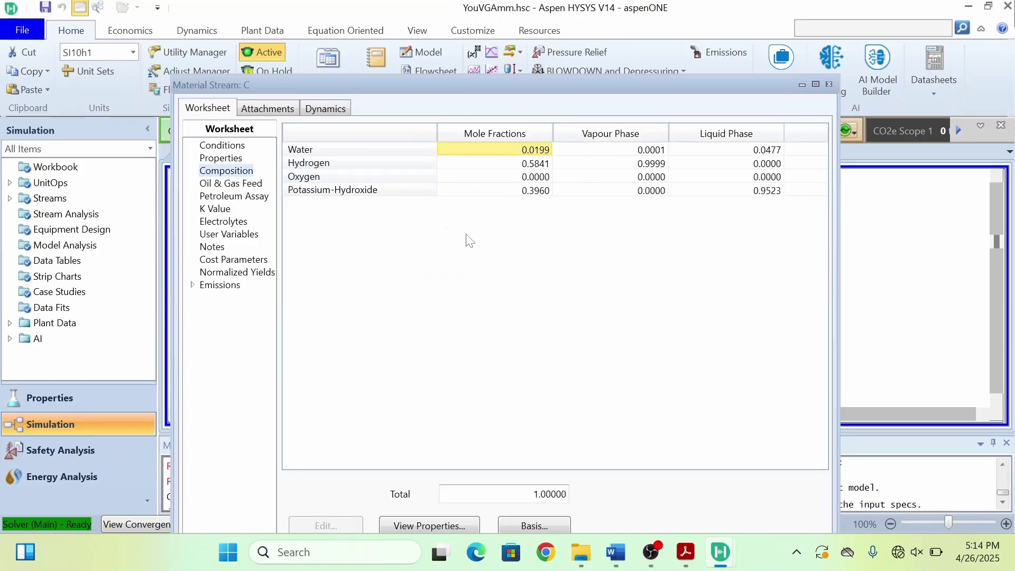
{"action": "left_click", "coordinate": [539, 526]}
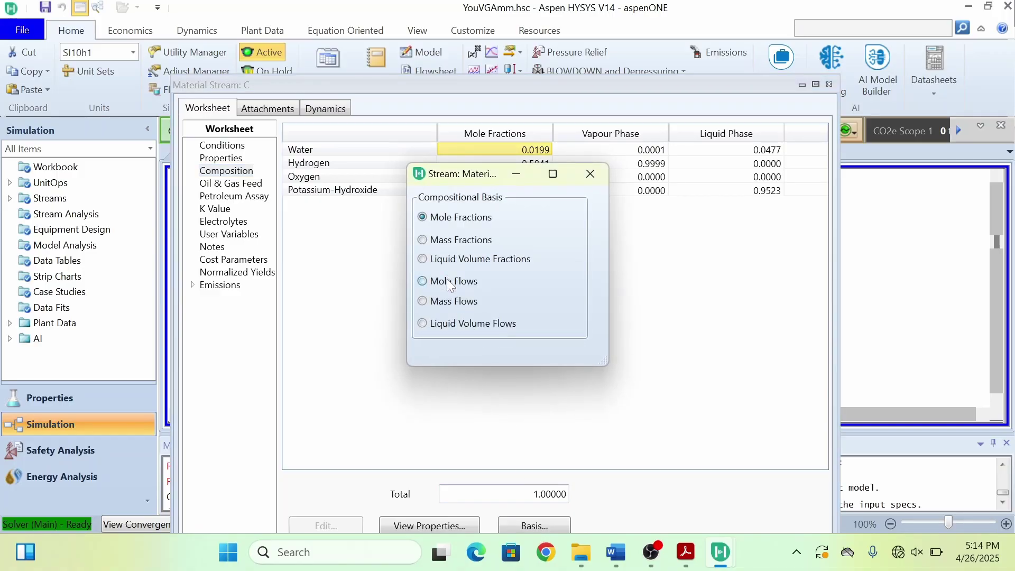
{"action": "left_click", "coordinate": [449, 278]}
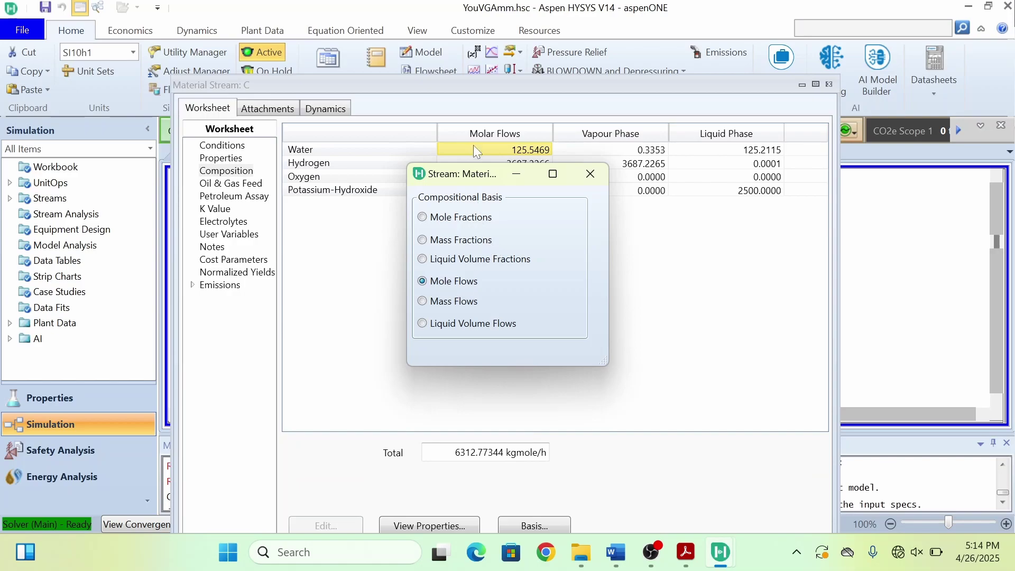
{"action": "left_click_drag", "start_coordinate": [466, 175], "coordinate": [458, 258]}
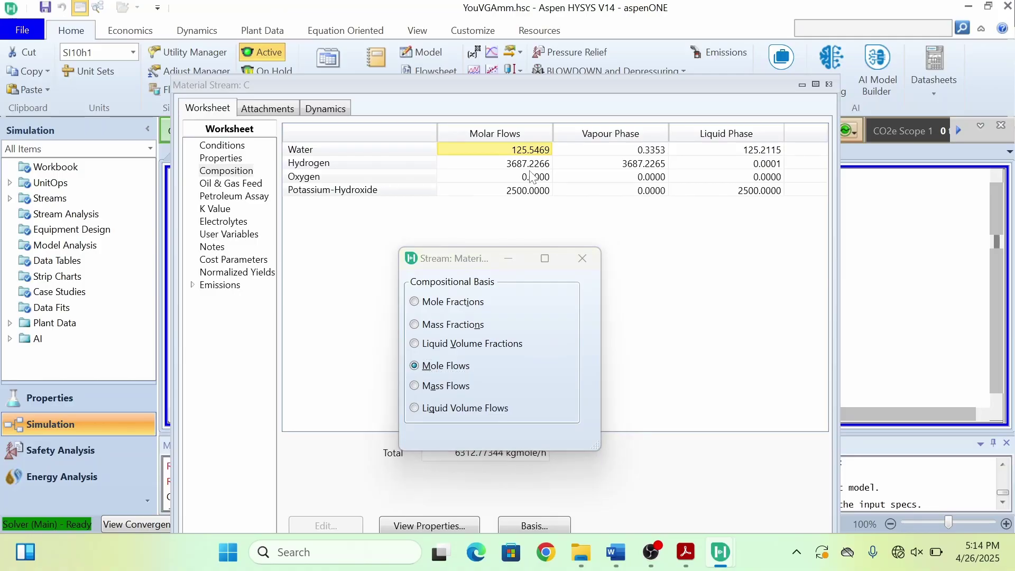
Switch to the green ammonia V1.pdf document in Adobe Acrobat.
{"action": "key", "text": "alt+Tab"}
{"action": "key", "text": "alt+Tab"}
{"action": "key", "text": "alt+Tab"}
{"action": "key", "text": "alt+Tab"}
{"action": "key", "text": "alt+Tab"}
{"action": "key", "text": "alt+Tab"}
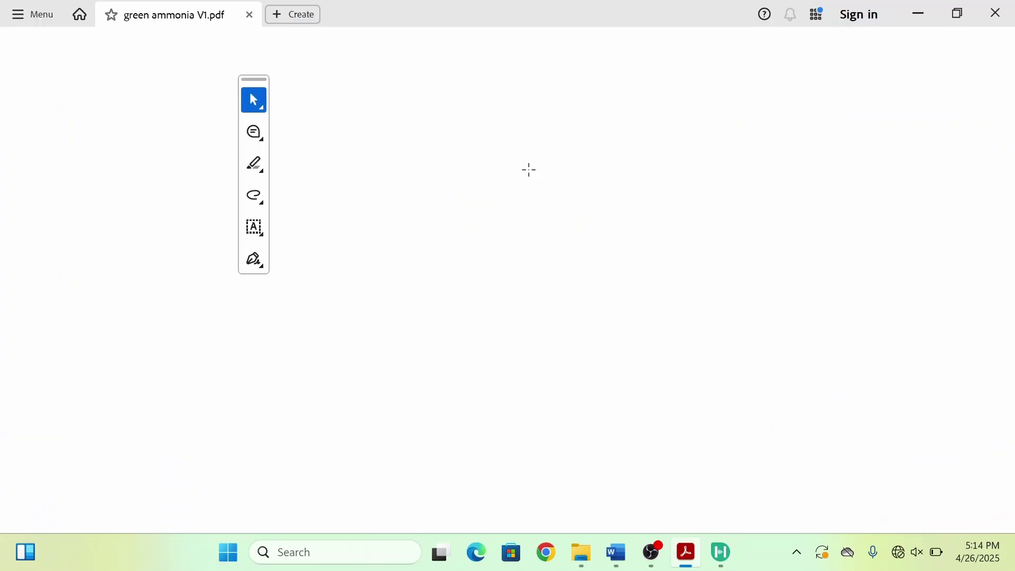
Look up the required hydrogen molar flow in the green ammonia calculations and switch back to Aspen HYSYS.
{"action": "left_click_drag", "start_coordinate": [972, 127], "coordinate": [980, 338]}
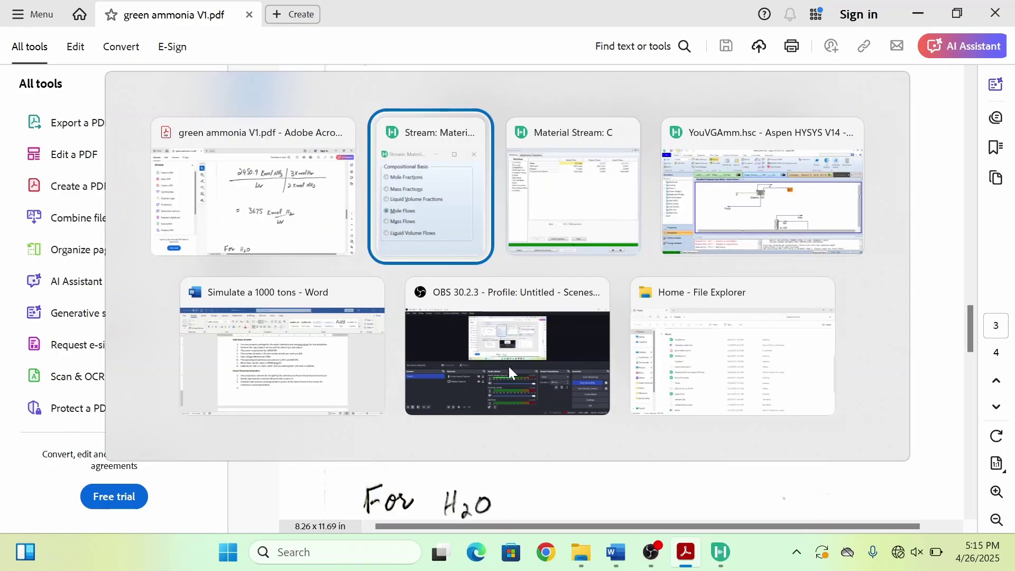
{"action": "key", "text": "alt+Tab"}
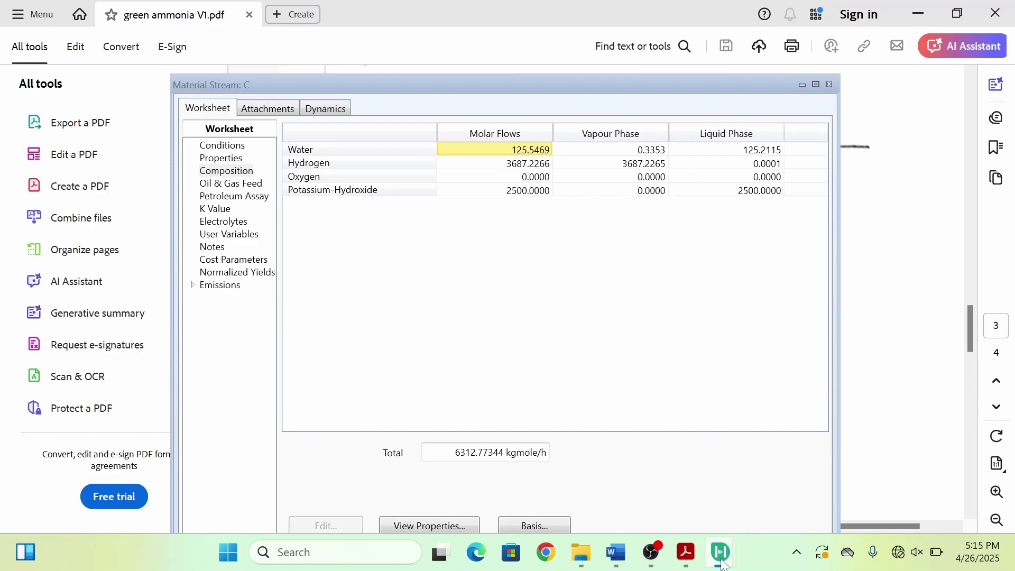
{"action": "mouse_move", "coordinate": [729, 546]}
{"action": "left_click", "coordinate": [616, 470]}
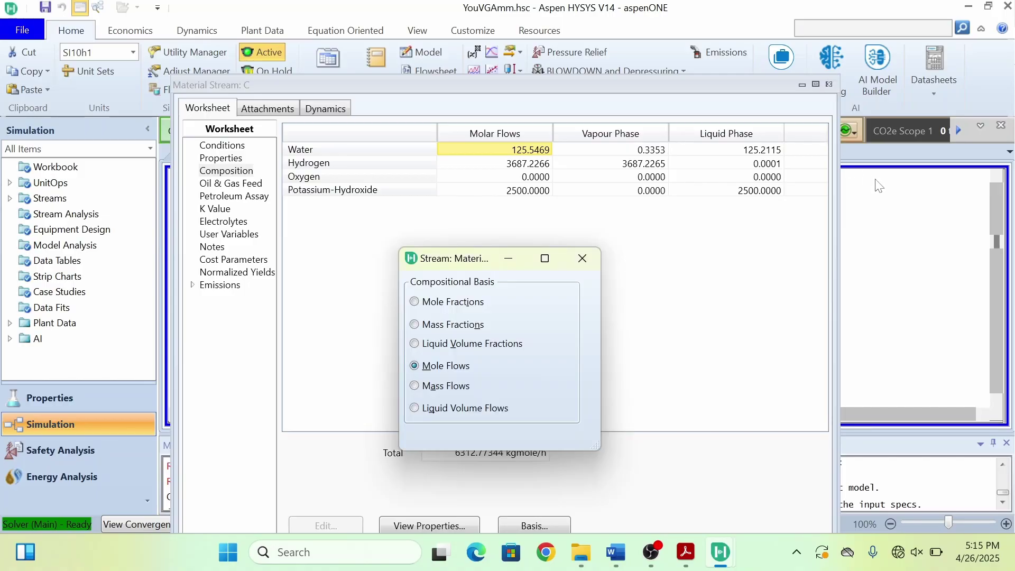
Close the compositional basis dialog and stream C's window, and save the case.
{"action": "left_click", "coordinate": [582, 258]}
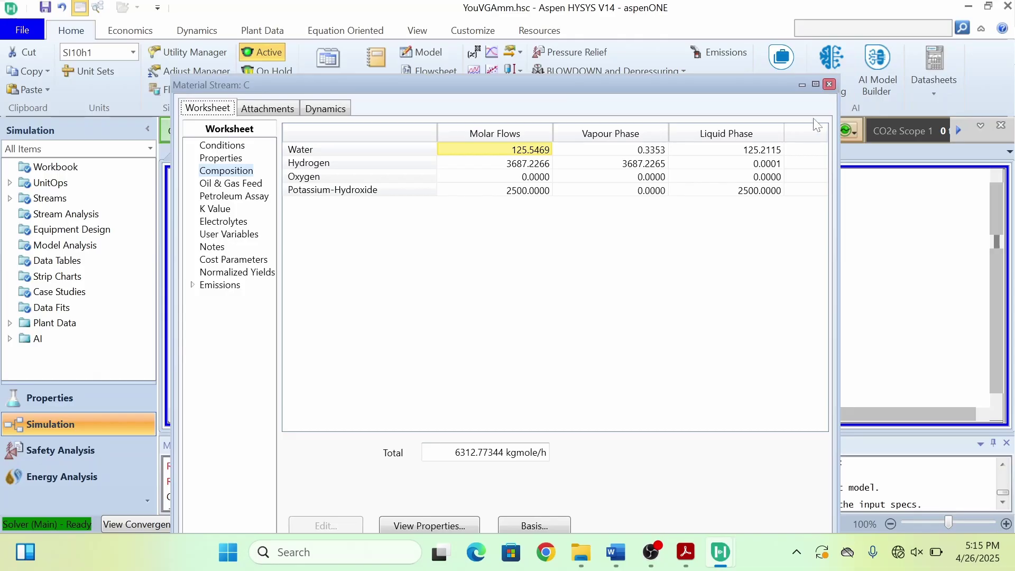
{"action": "left_click", "coordinate": [830, 84]}
{"action": "key", "text": "ctrl+s"}
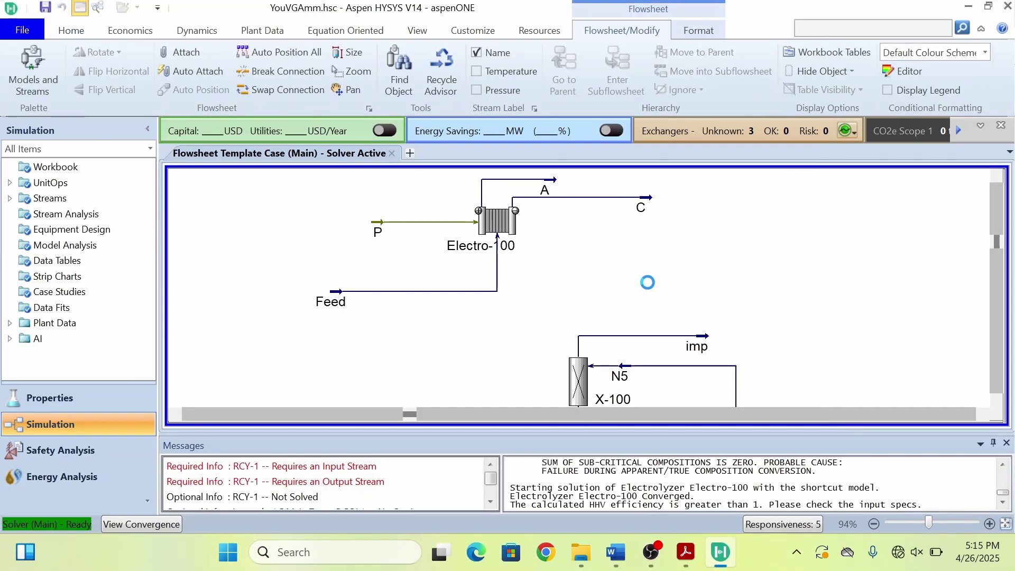
Reopen stream C, review its component molar flows, and close the stream window.
{"action": "mouse_move", "coordinate": [656, 206]}
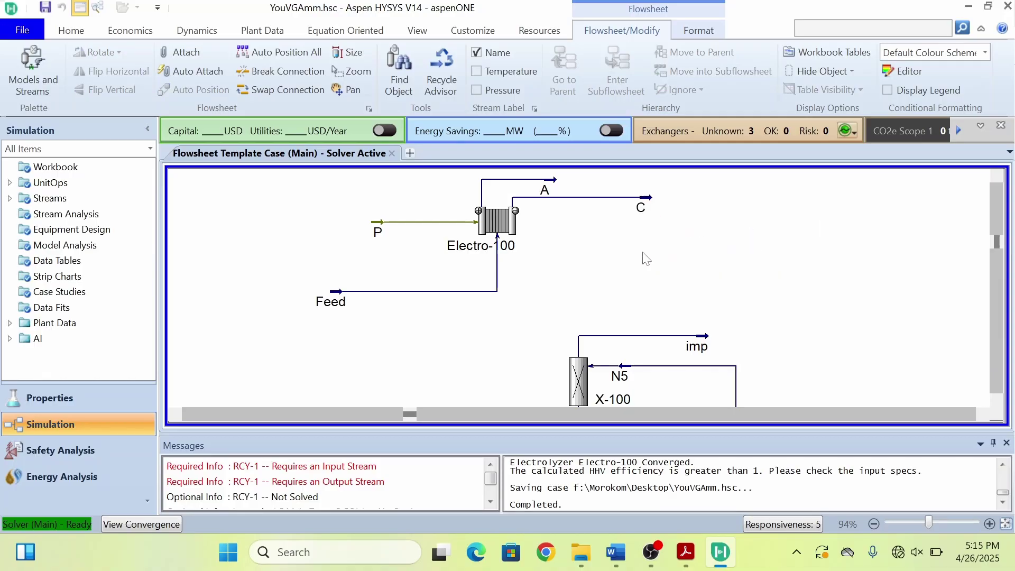
{"action": "left_click", "coordinate": [650, 196]}
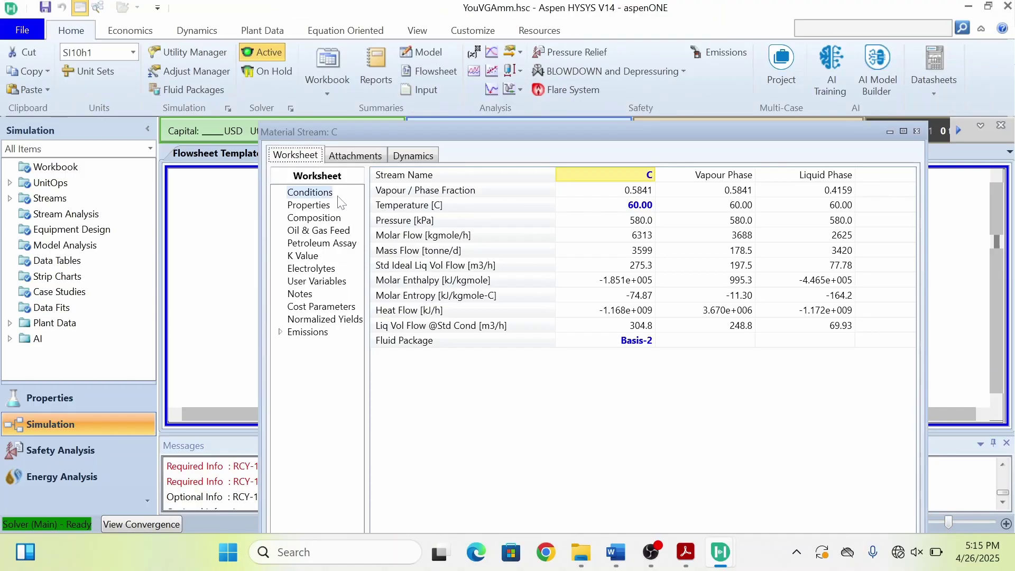
{"action": "left_click", "coordinate": [315, 219]}
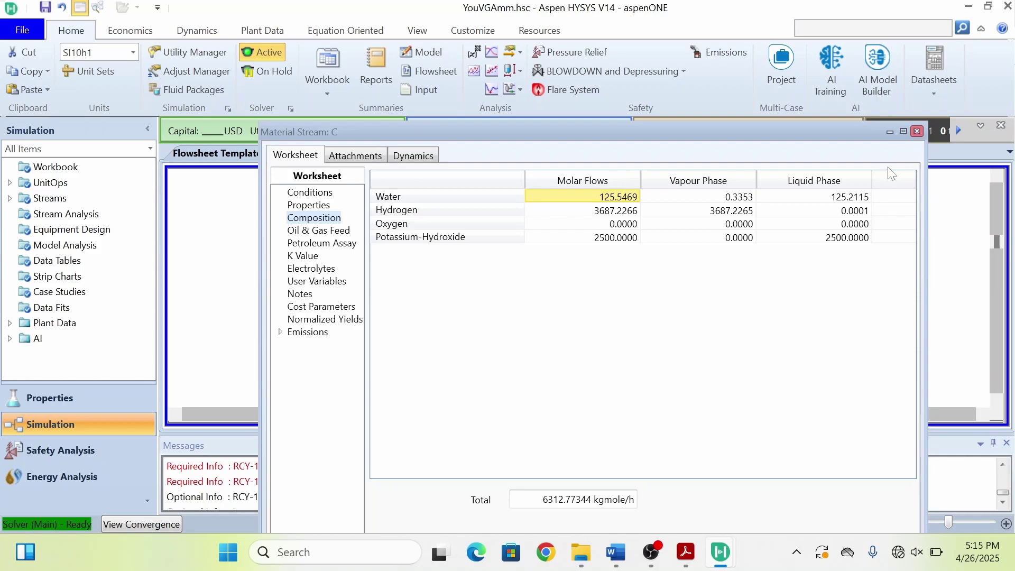
{"action": "left_click", "coordinate": [917, 131]}
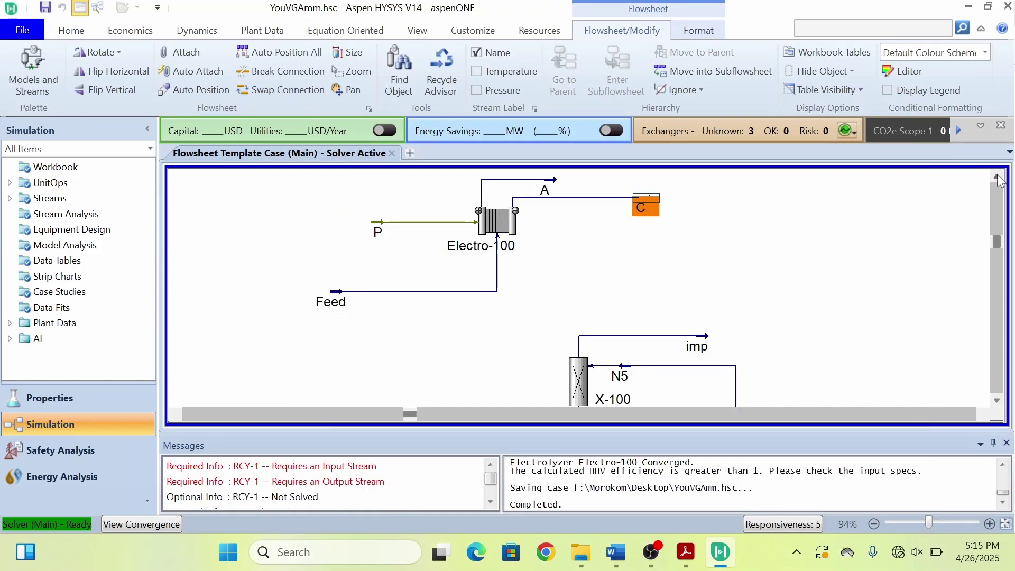
Place a separator on the flowsheet beyond the end of outlet stream C.
{"action": "scroll", "coordinate": [997, 179], "scroll_direction": "up", "scroll_amount": 1}
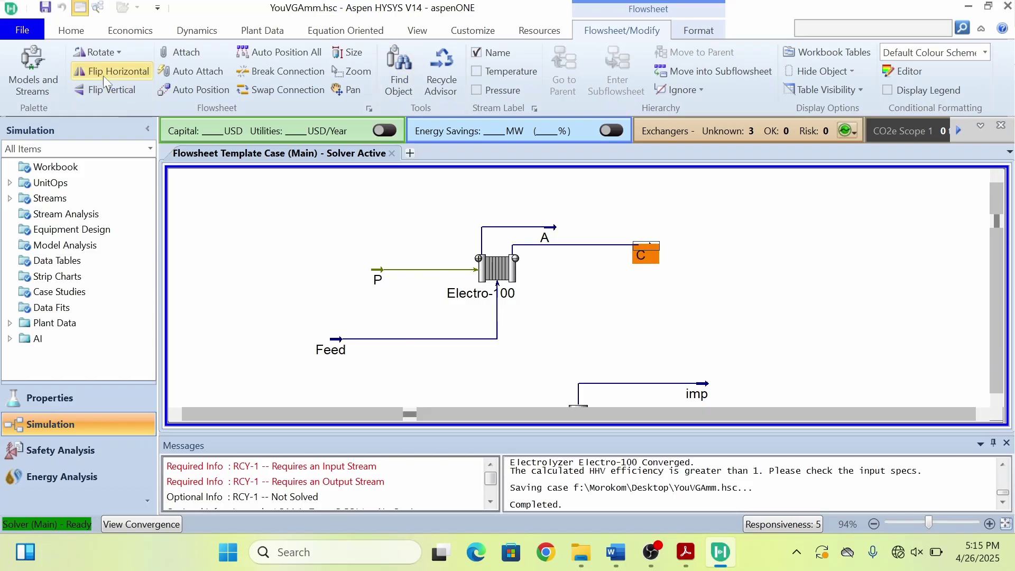
{"action": "left_click", "coordinate": [55, 87]}
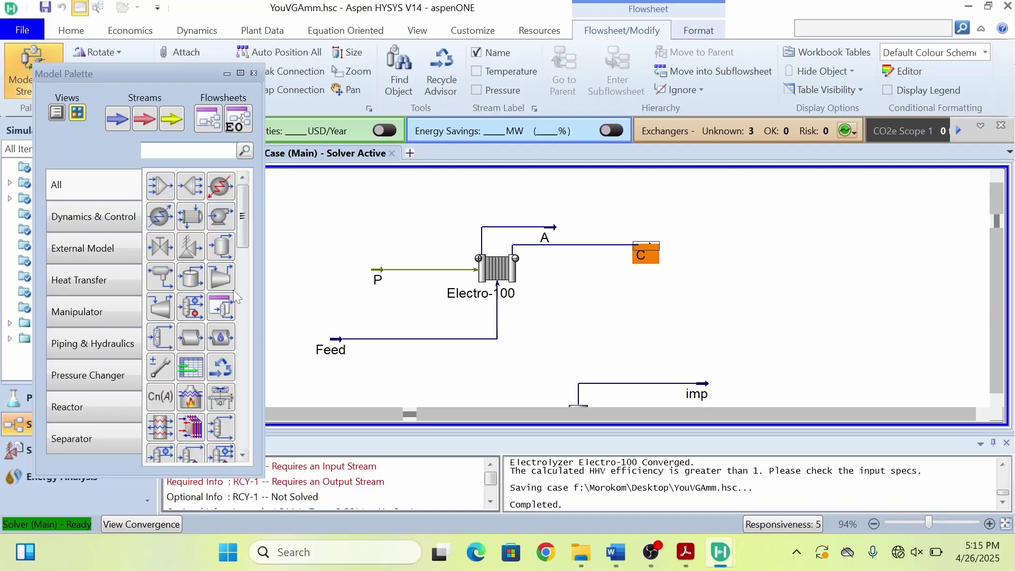
{"action": "left_click", "coordinate": [220, 249]}
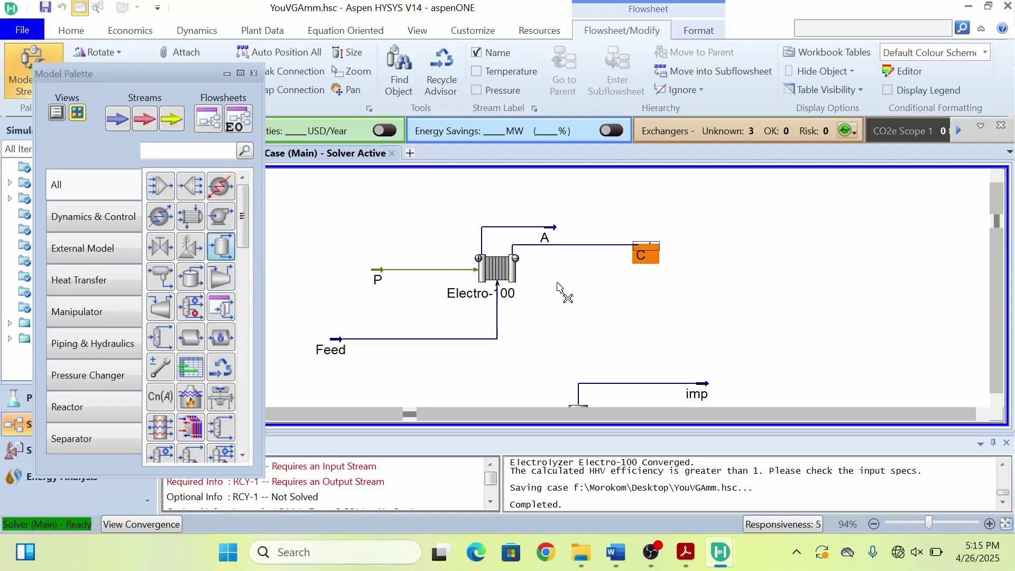
{"action": "left_click", "coordinate": [694, 292]}
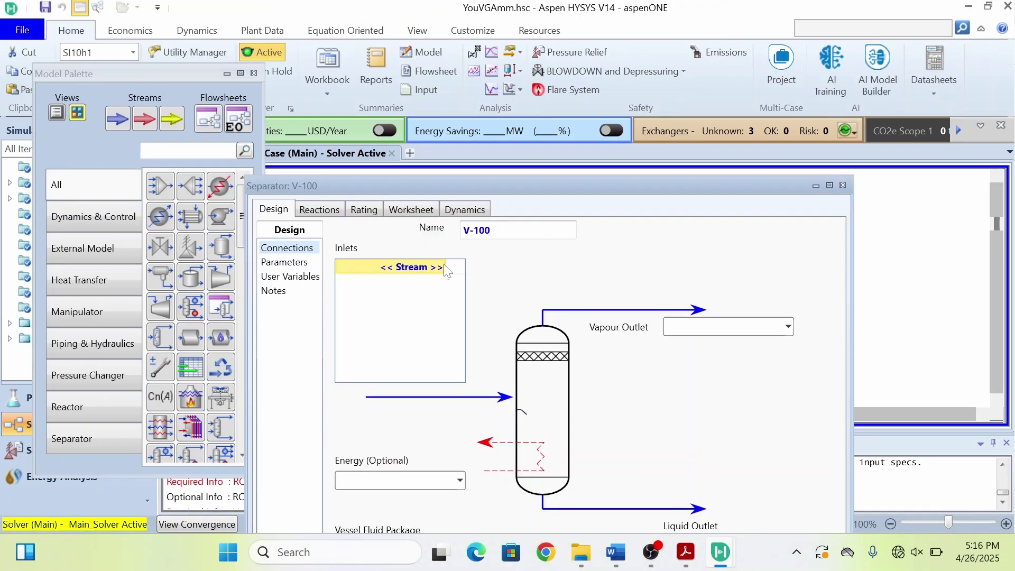
Connect stream C as the separator's inlet, with Hydrogen as the vapour outlet and Wstream as the liquid outlet.
{"action": "left_click", "coordinate": [444, 266]}
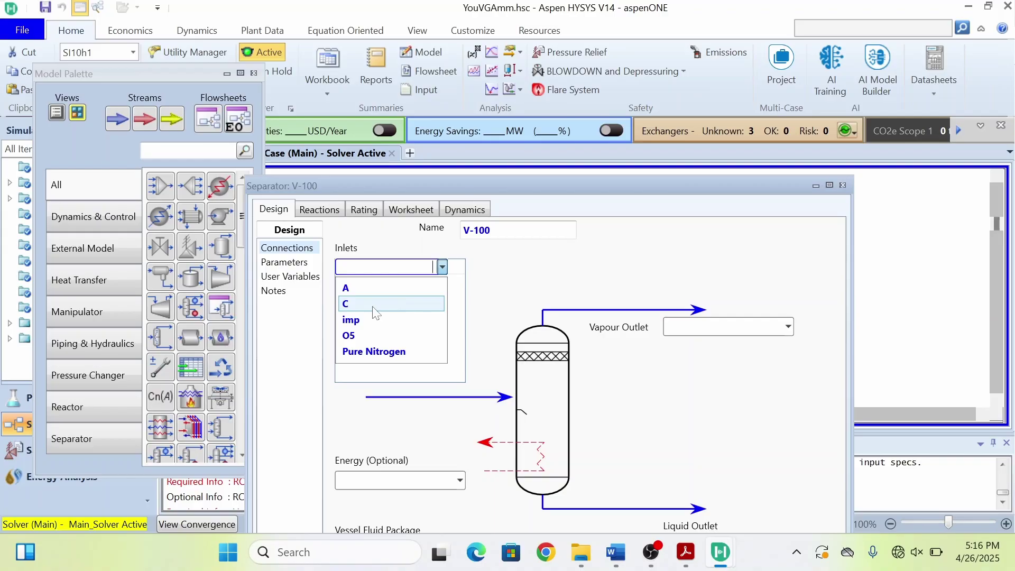
{"action": "left_click", "coordinate": [373, 304]}
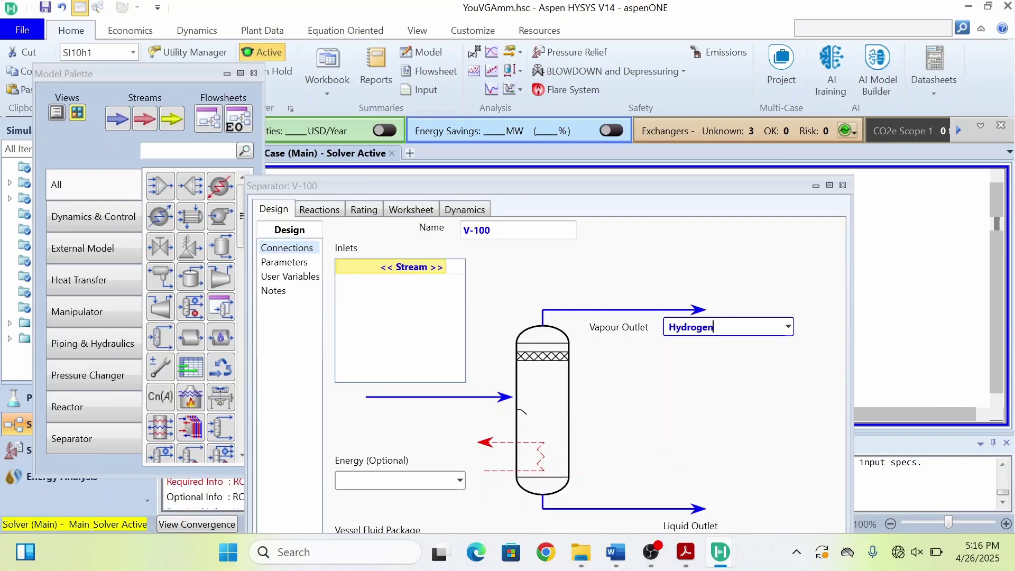
{"action": "key", "text": "Return"}
{"action": "type", "text": "C"}
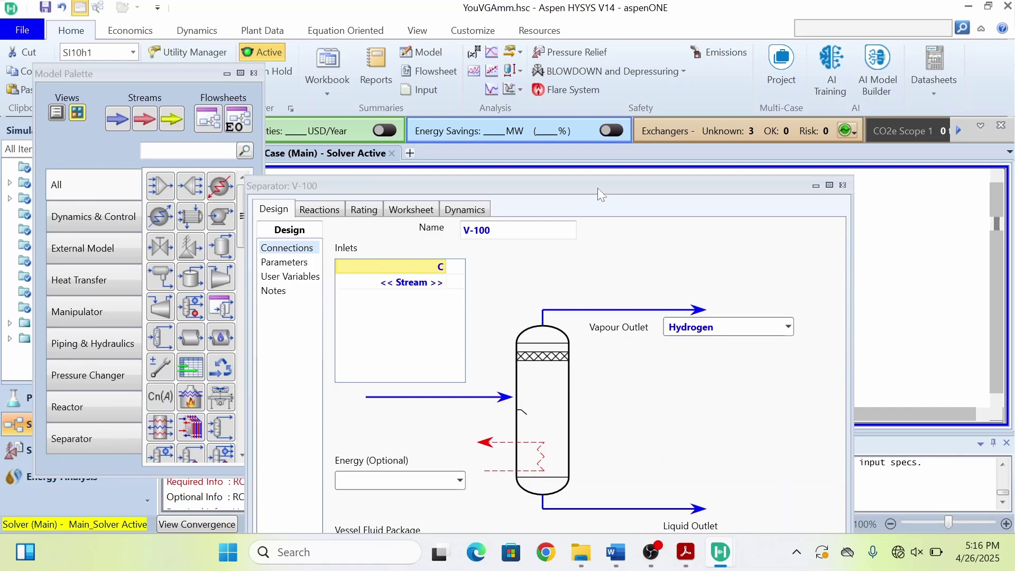
{"action": "left_click_drag", "start_coordinate": [597, 187], "coordinate": [554, 85]}
{"action": "left_click", "coordinate": [682, 453]}
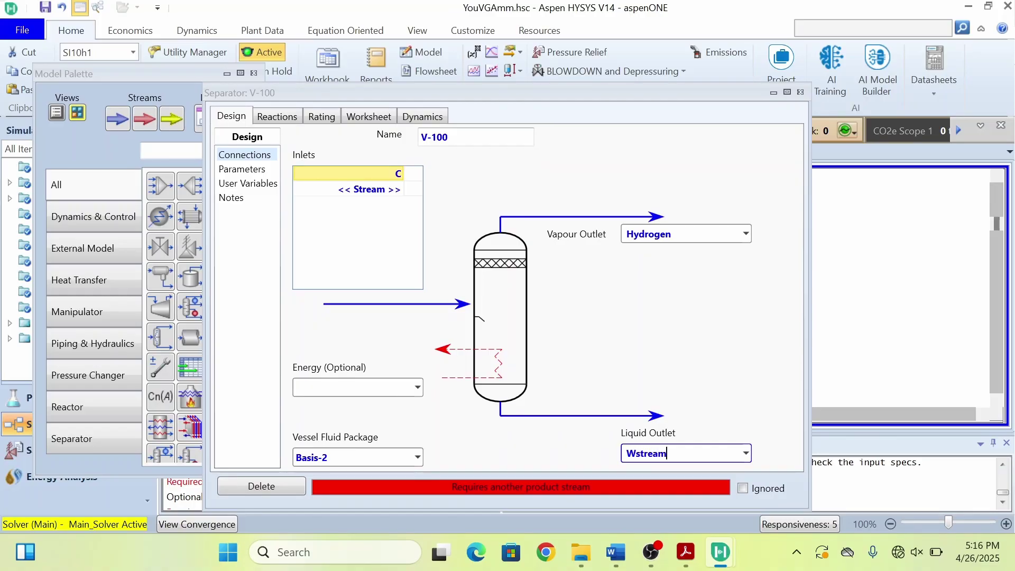
{"action": "type", "text": "Wstream"}
{"action": "key", "text": "Return"}
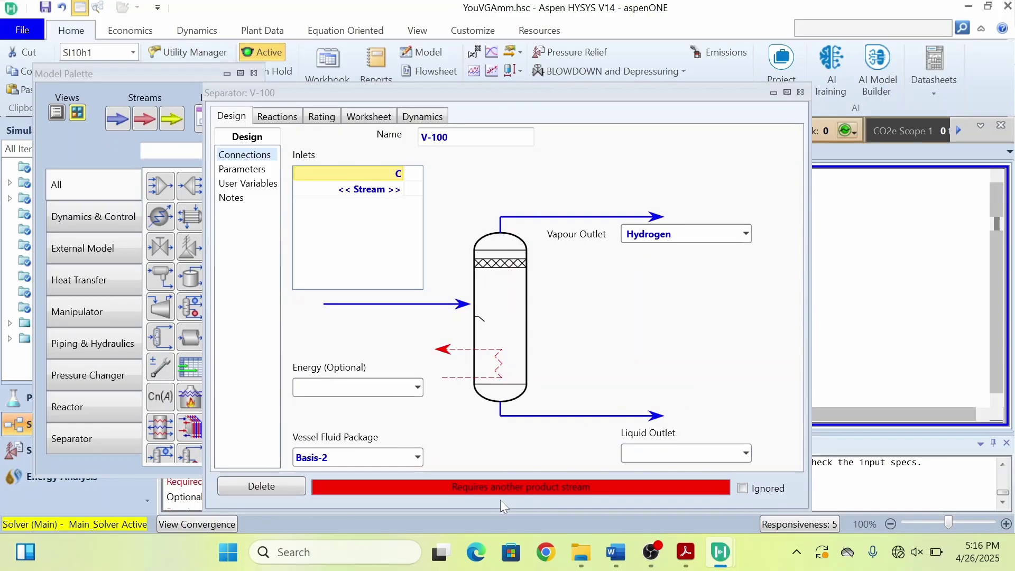
{"action": "left_click", "coordinate": [684, 456]}
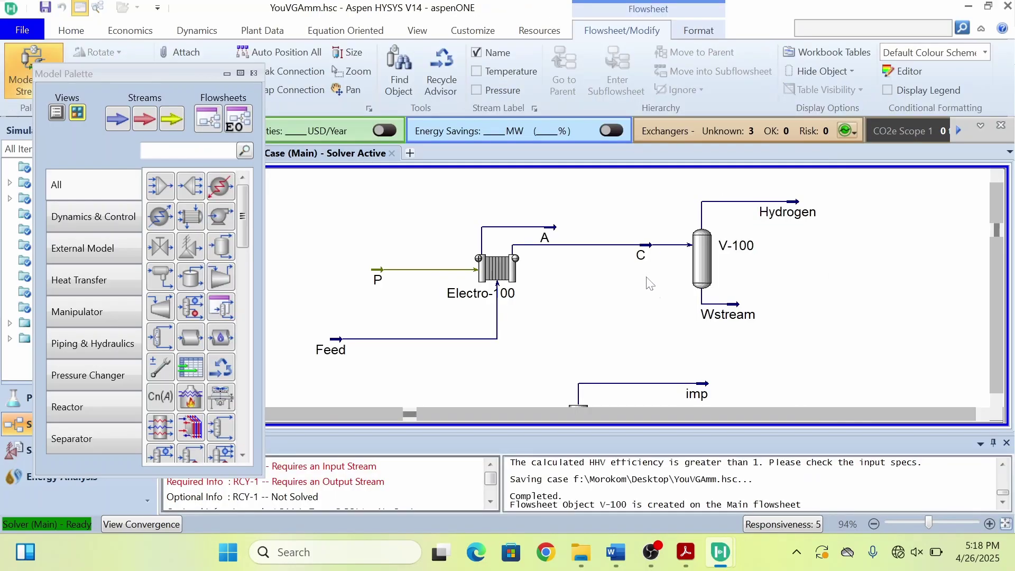
Open the separator's Hydrogen stream, check its component molar flows, and close the stream window.
{"action": "left_click", "coordinate": [794, 204]}
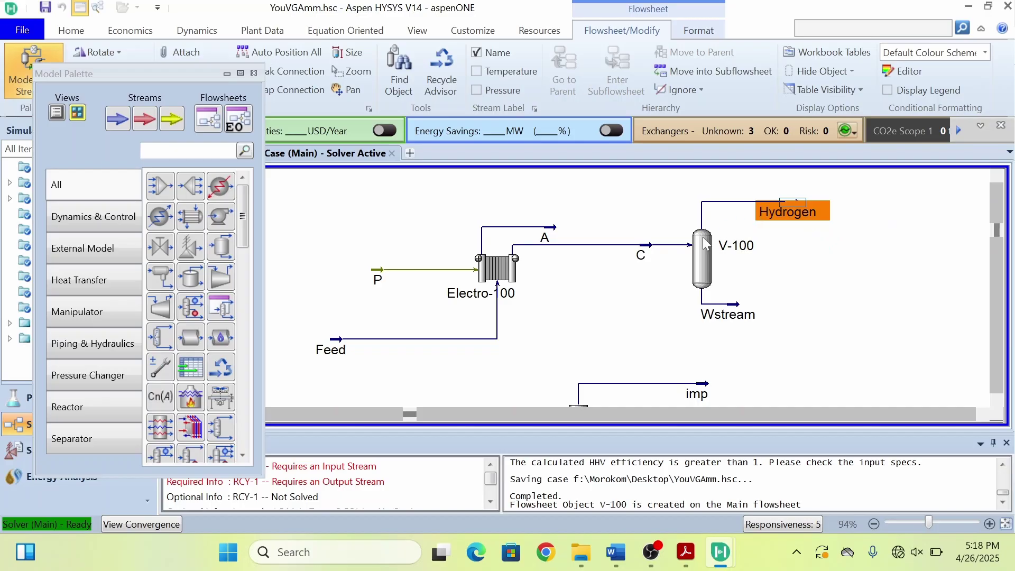
{"action": "double_click", "coordinate": [787, 212]}
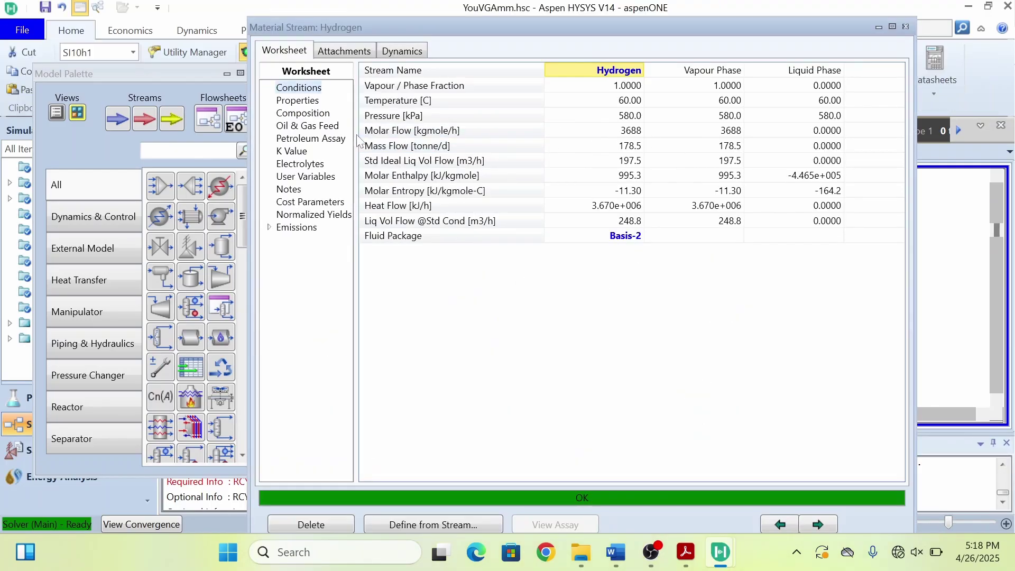
{"action": "left_click", "coordinate": [291, 114]}
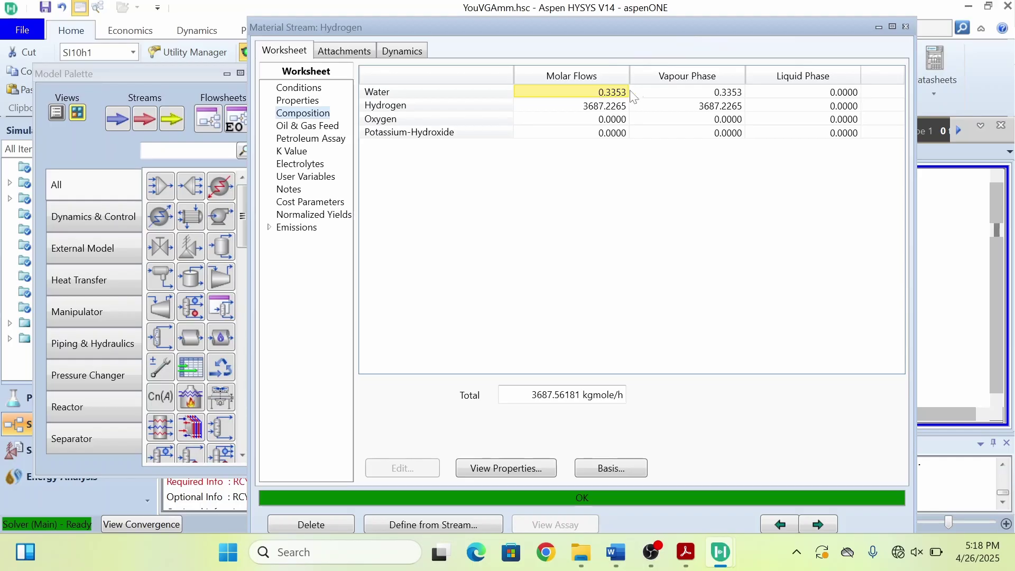
{"action": "left_click", "coordinate": [906, 26]}
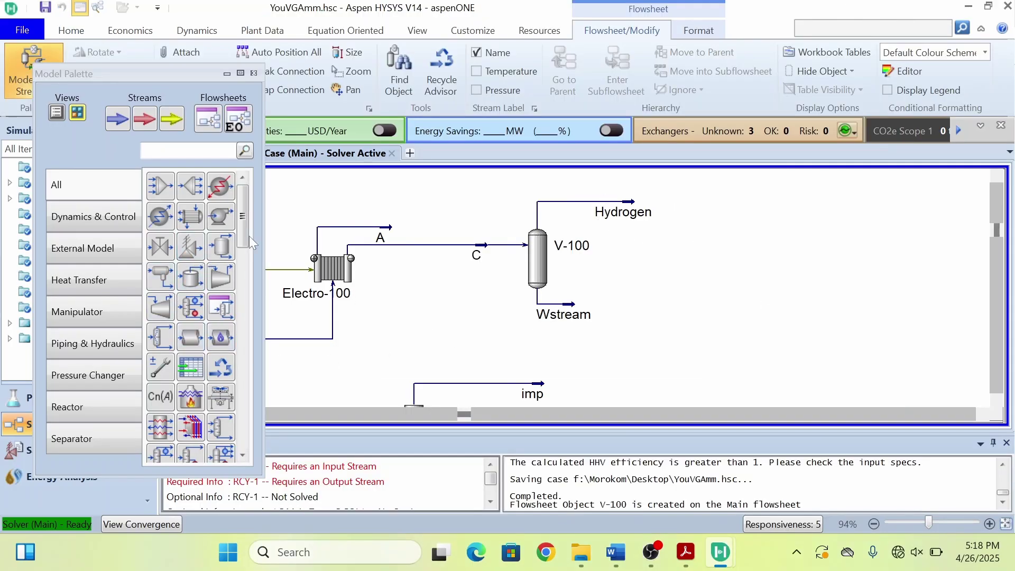
Place a component splitter on the flowsheet beside the end of the Hydrogen stream.
{"action": "left_click_drag", "start_coordinate": [246, 214], "coordinate": [159, 359]}
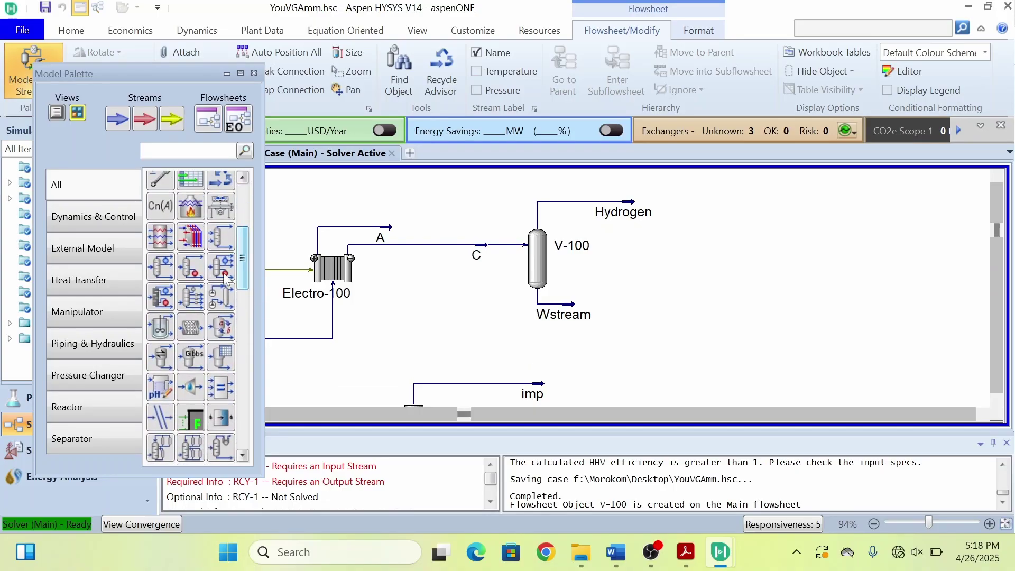
{"action": "left_click", "coordinate": [61, 443]}
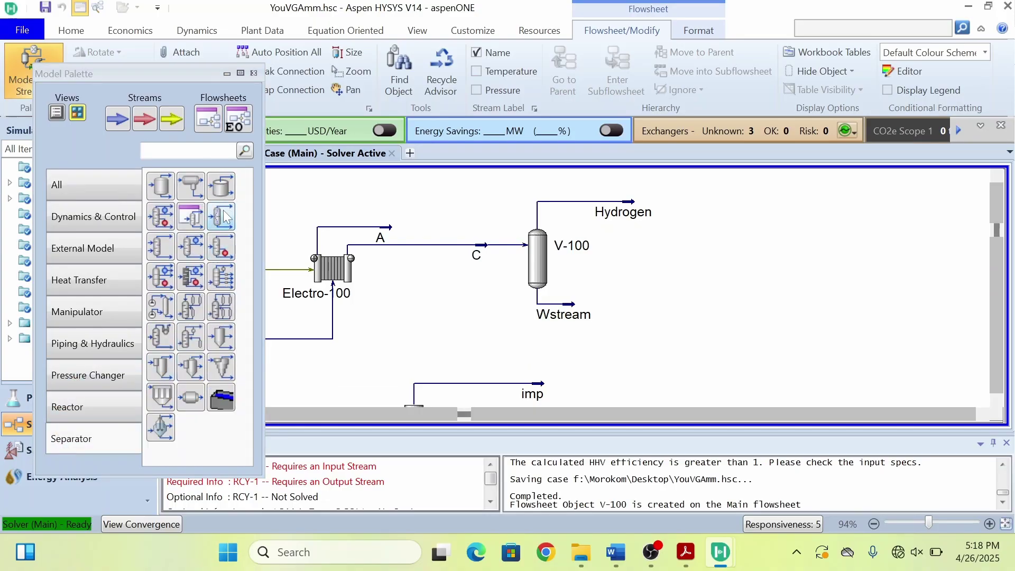
{"action": "left_click", "coordinate": [229, 226]}
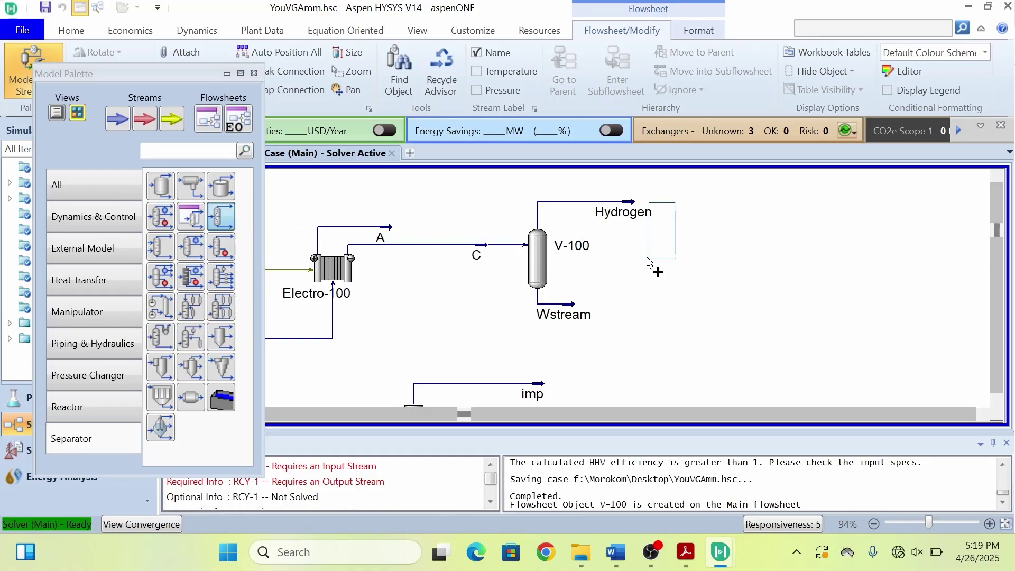
{"action": "left_click", "coordinate": [674, 244]}
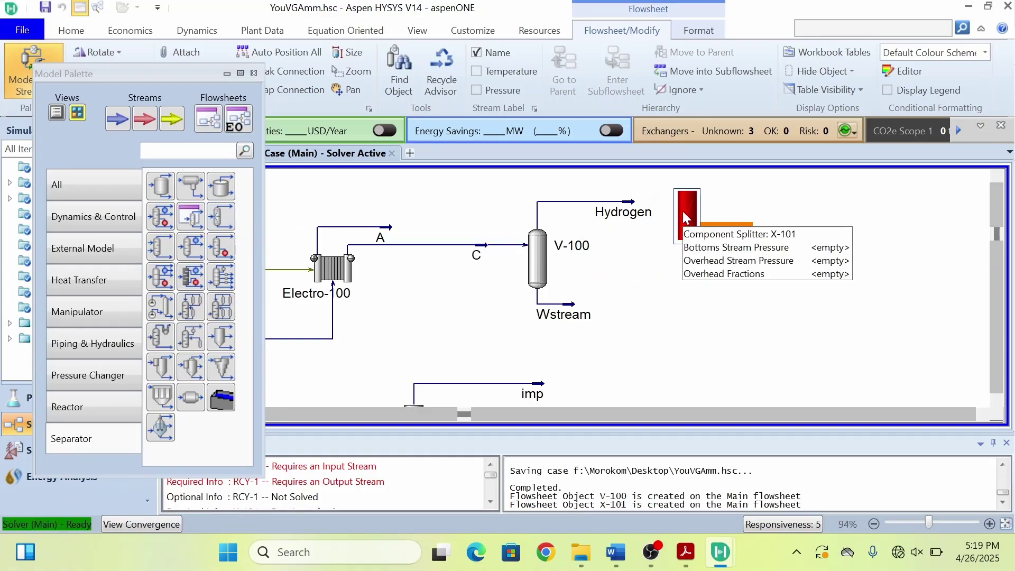
Connect Hydrogen as the component splitter's inlet, with pure Hydrogen as the overhead outlet and W2 as the bottoms outlet.
{"action": "double_click", "coordinate": [683, 211]}
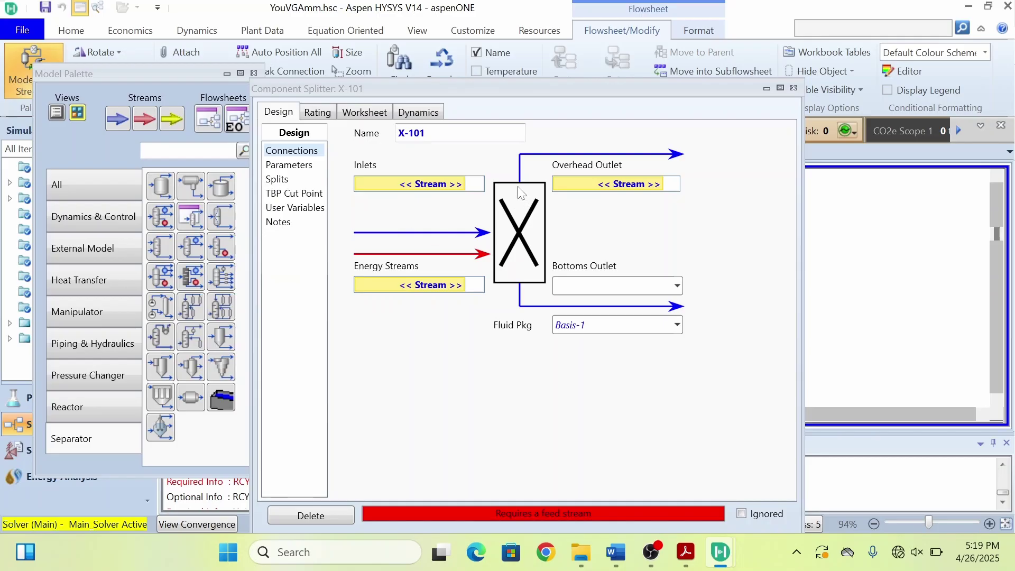
{"action": "left_click", "coordinate": [460, 186]}
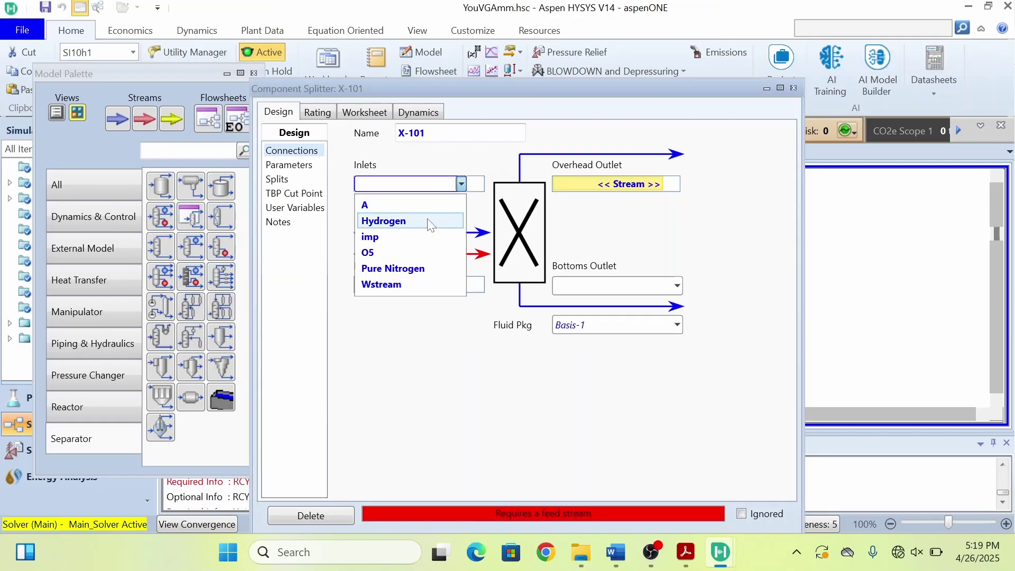
{"action": "left_click", "coordinate": [427, 221]}
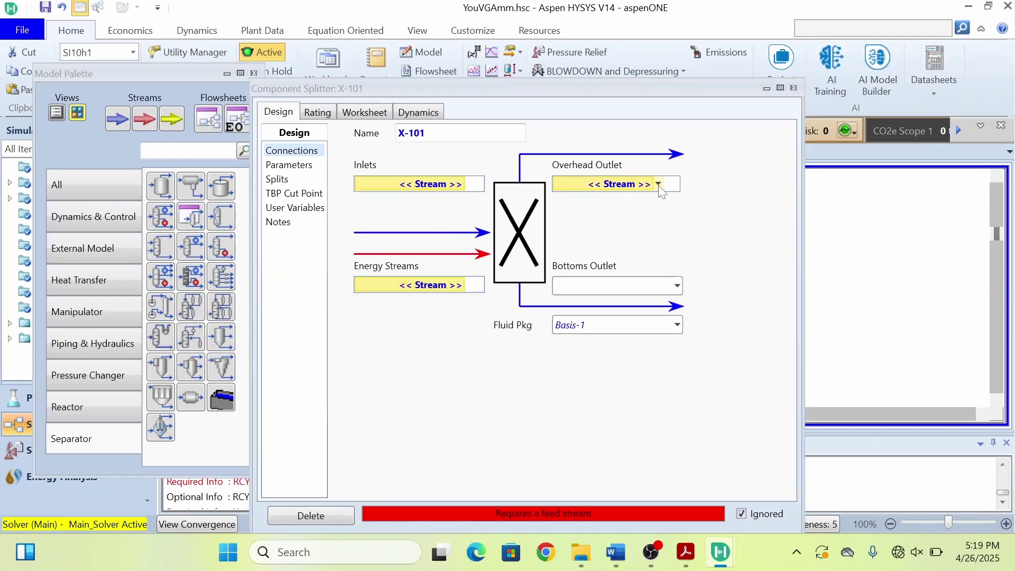
{"action": "left_click", "coordinate": [660, 185]}
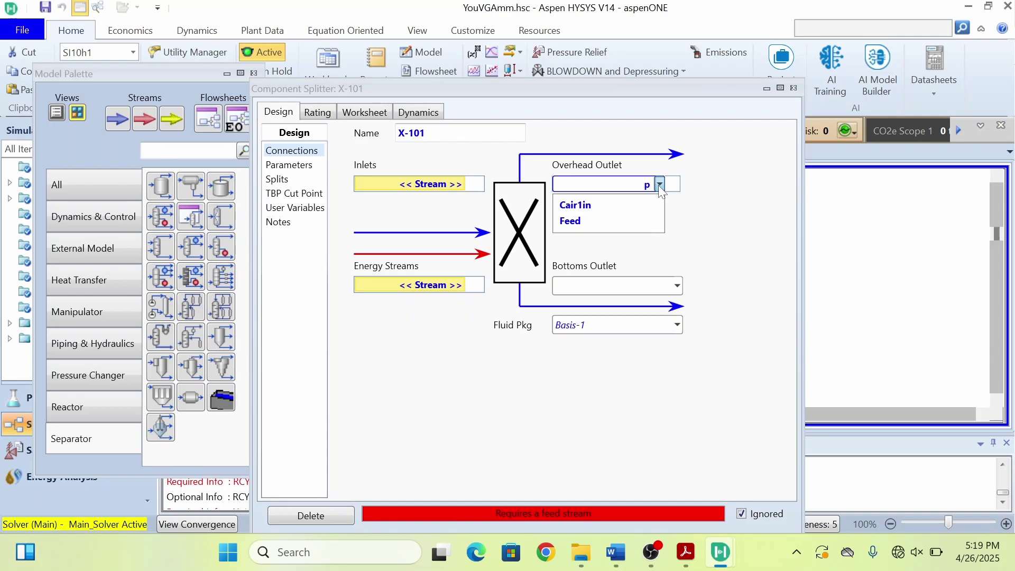
{"action": "type", "text": "purehy"}
{"action": "key", "text": "BackSpace"}
{"action": "key", "text": "BackSpace"}
{"action": "type", "text": "Hydrogen"}
{"action": "left_click", "coordinate": [601, 286]}
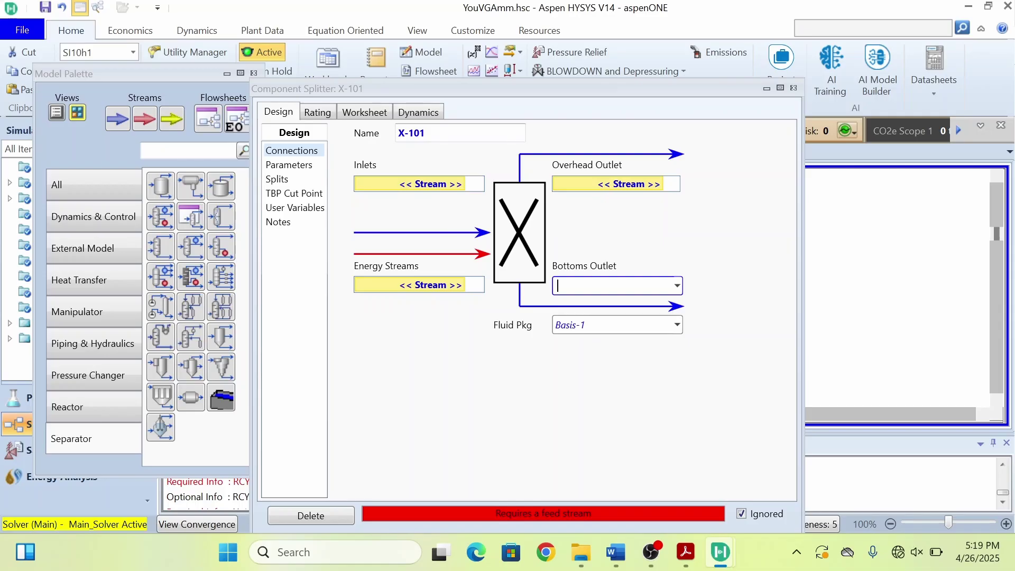
{"action": "type", "text": "W2"}
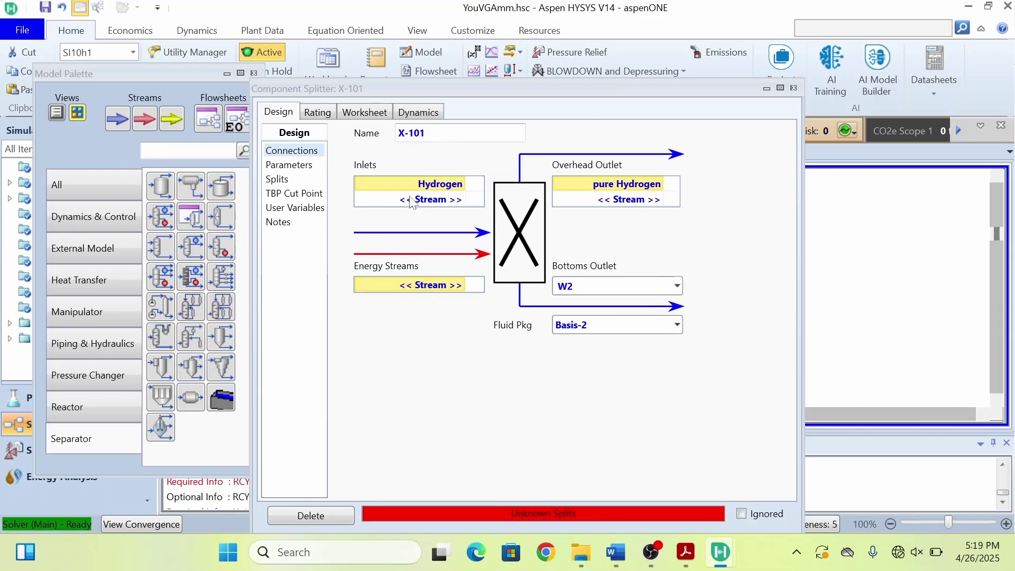
Set the component splitter to calculate equal temperatures, with a pressure of 580 kPa for both pure Hydrogen and W2.
{"action": "left_click", "coordinate": [298, 168]}
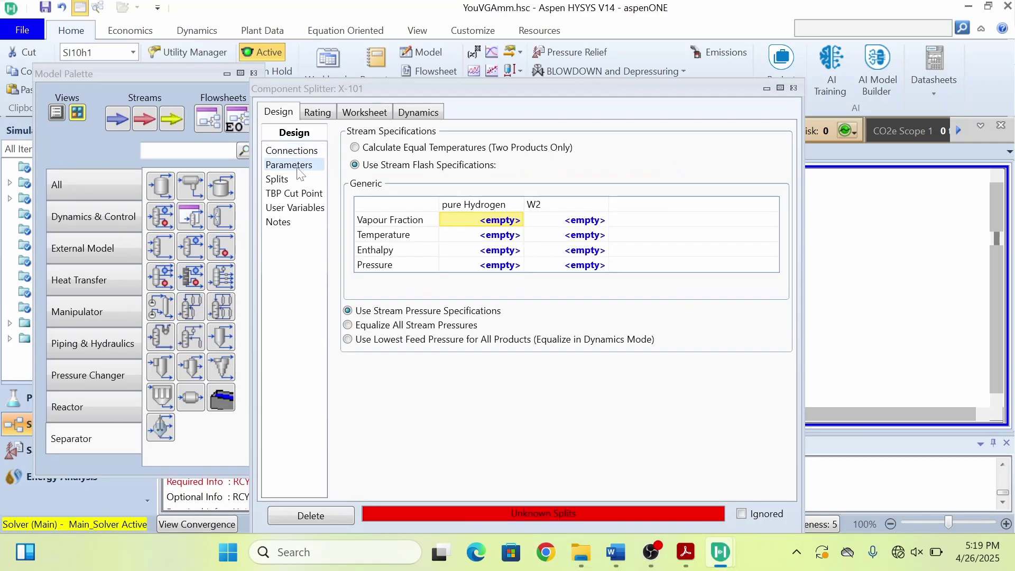
{"action": "left_click", "coordinate": [355, 148]}
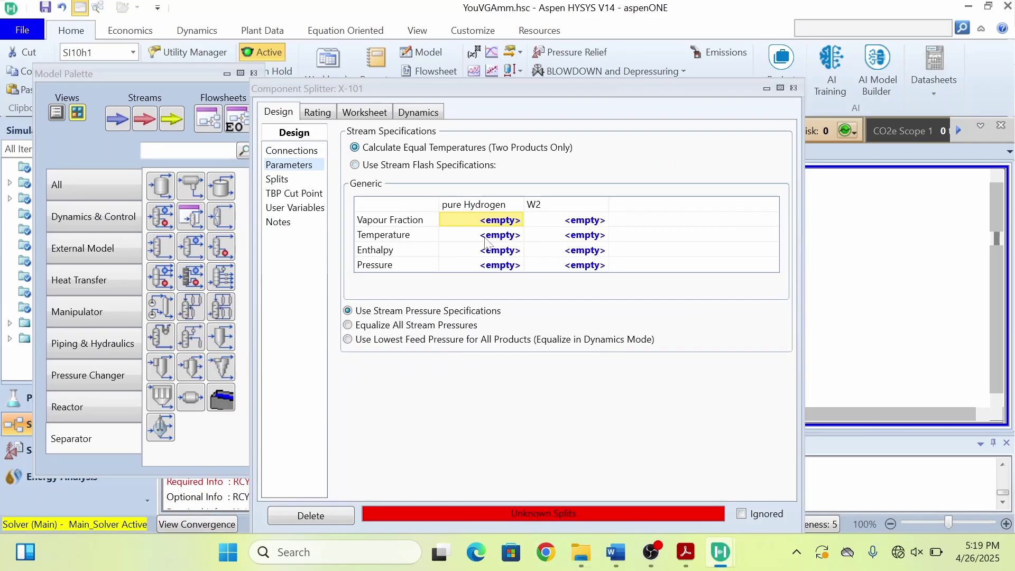
{"action": "left_click", "coordinate": [510, 269]}
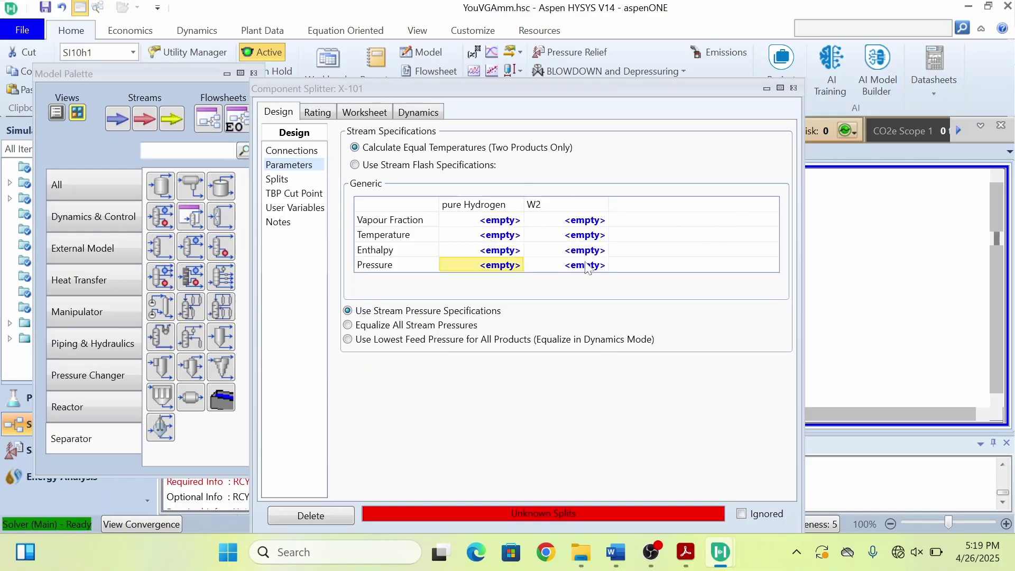
{"action": "type", "text": "80"}
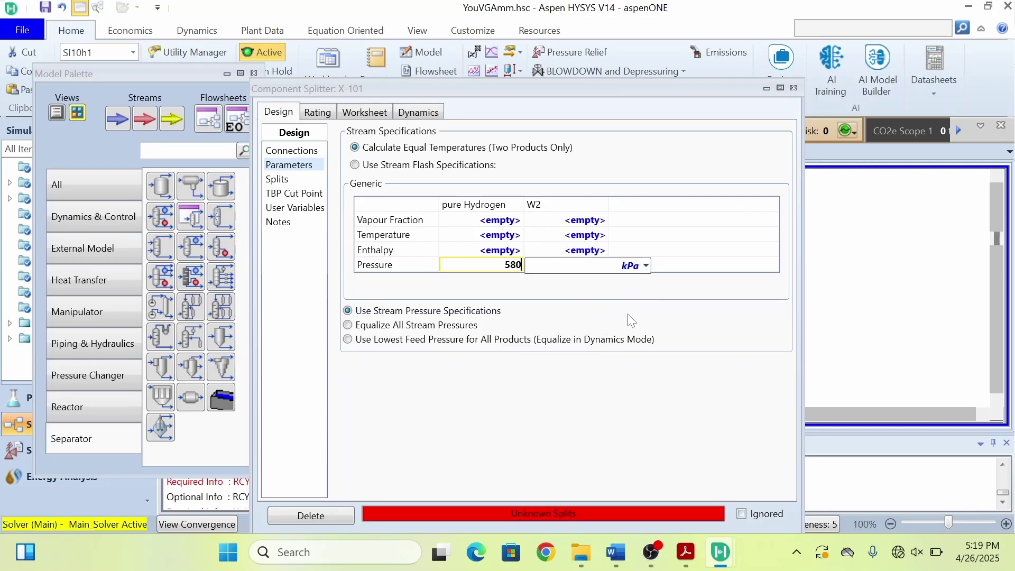
{"action": "key", "text": "Return"}
{"action": "left_click", "coordinate": [583, 267]}
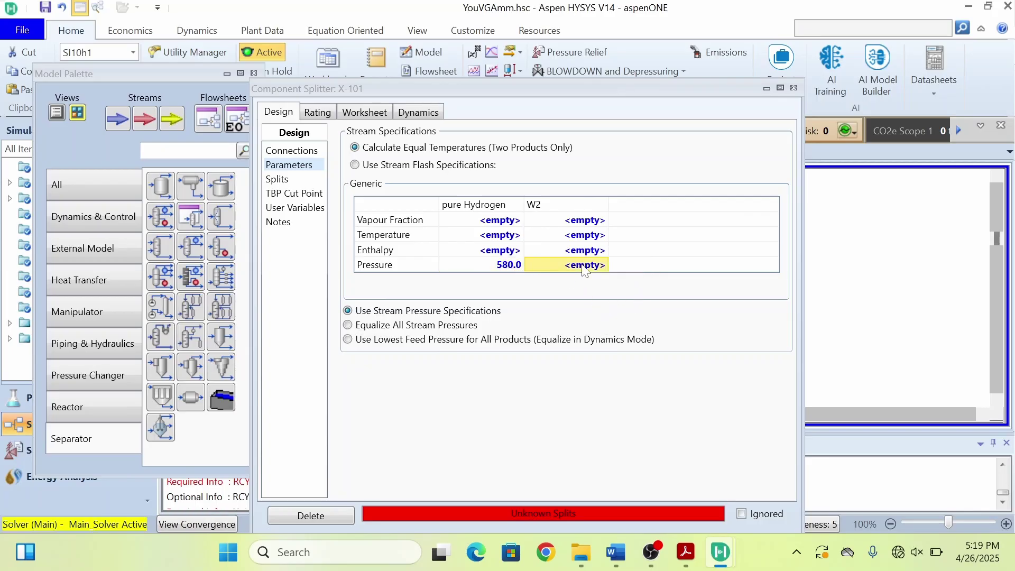
{"action": "type", "text": "580"}
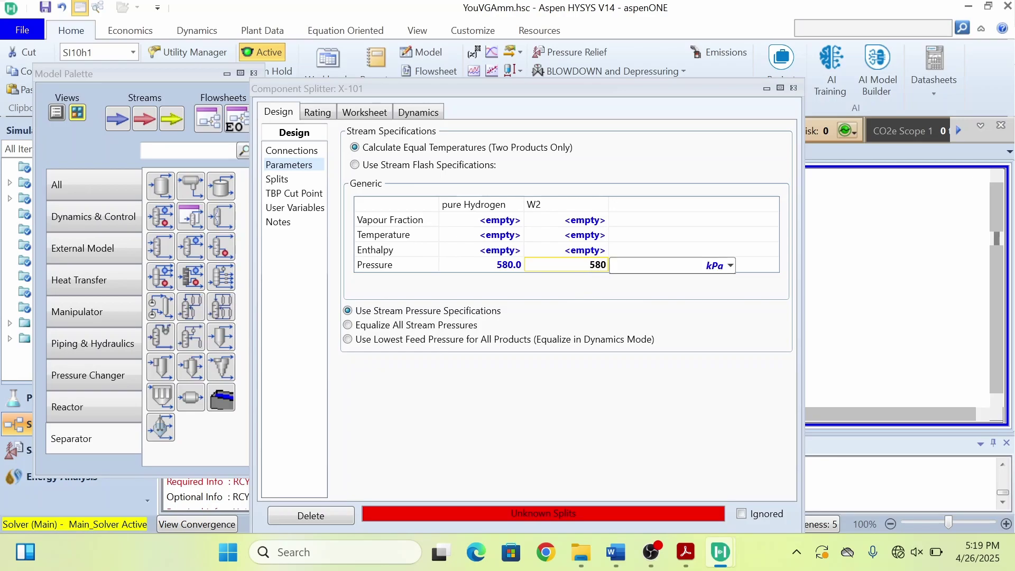
{"action": "key", "text": "Return"}
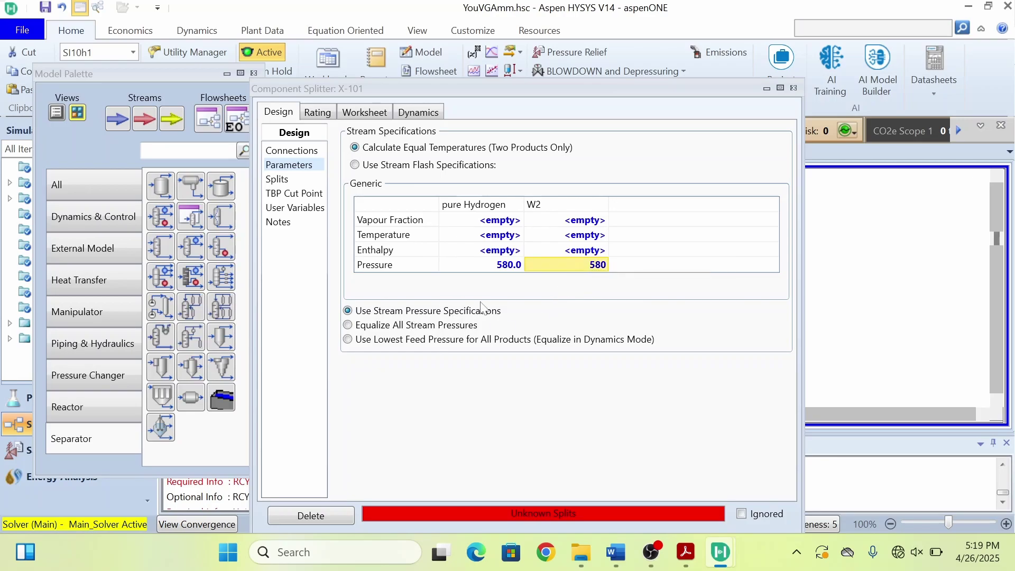
Set the splitter's split fractions to the pure Hydrogen stream to 1 for Hydrogen and 0 for Water.
{"action": "left_click", "coordinate": [277, 180]}
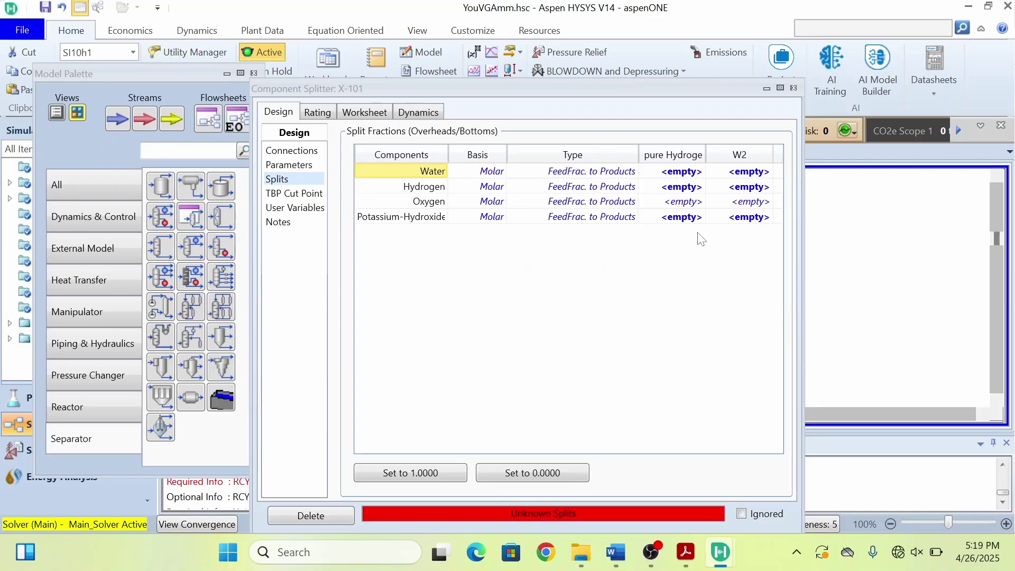
{"action": "left_click", "coordinate": [682, 187]}
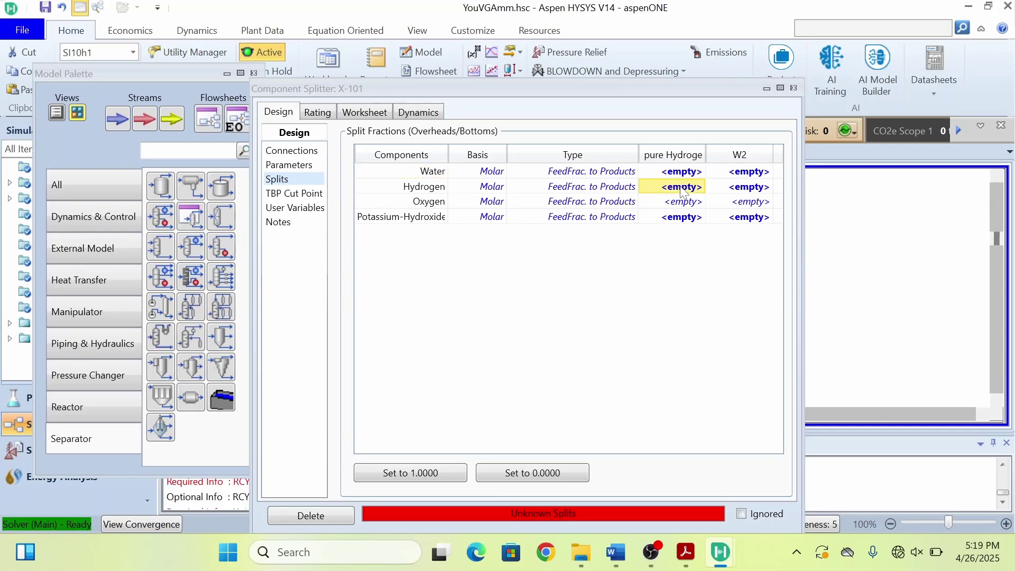
{"action": "type", "text": "1"}
{"action": "key", "text": "Return"}
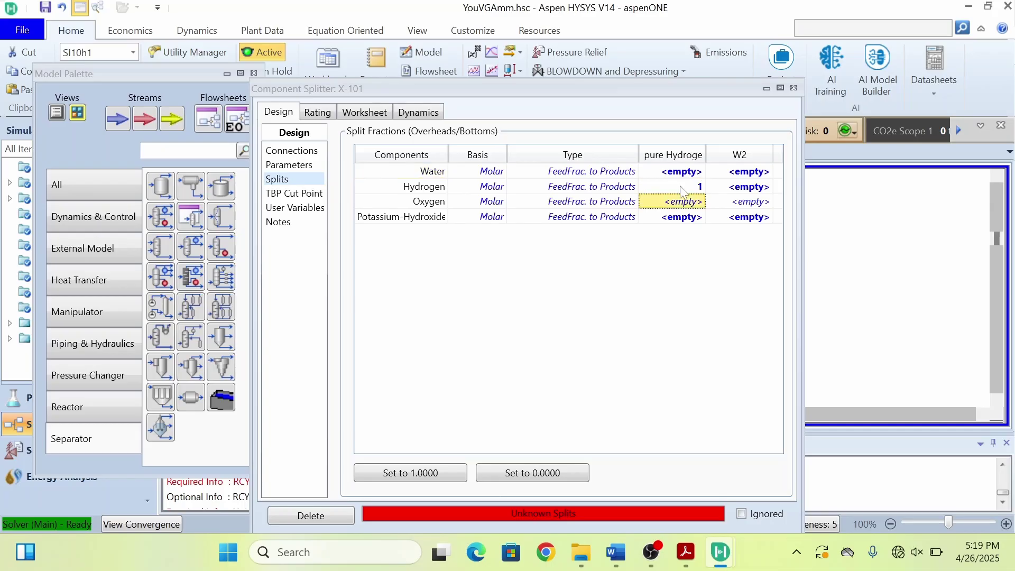
{"action": "left_click", "coordinate": [684, 172]}
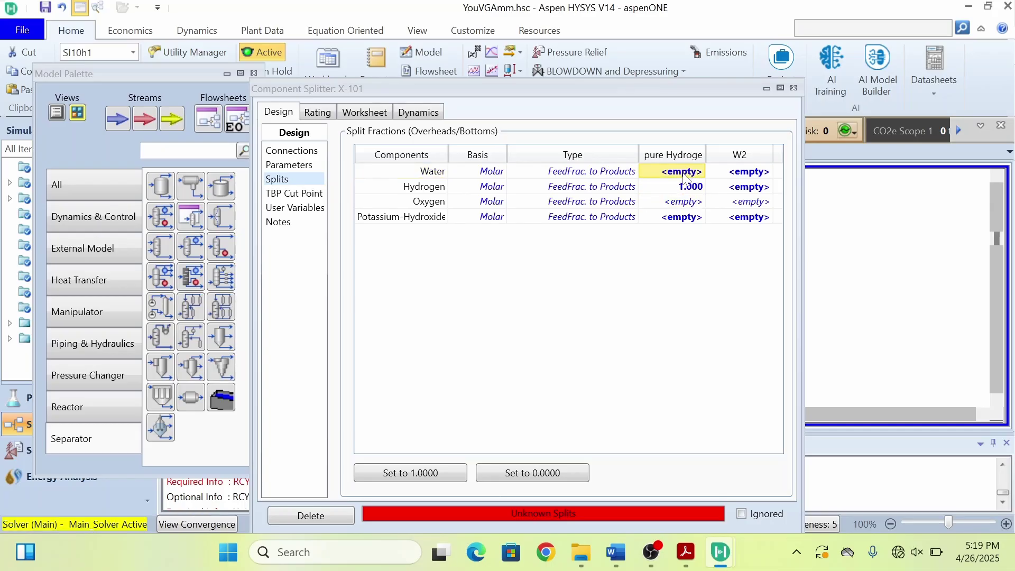
{"action": "type", "text": "0"}
{"action": "key", "text": "Return"}
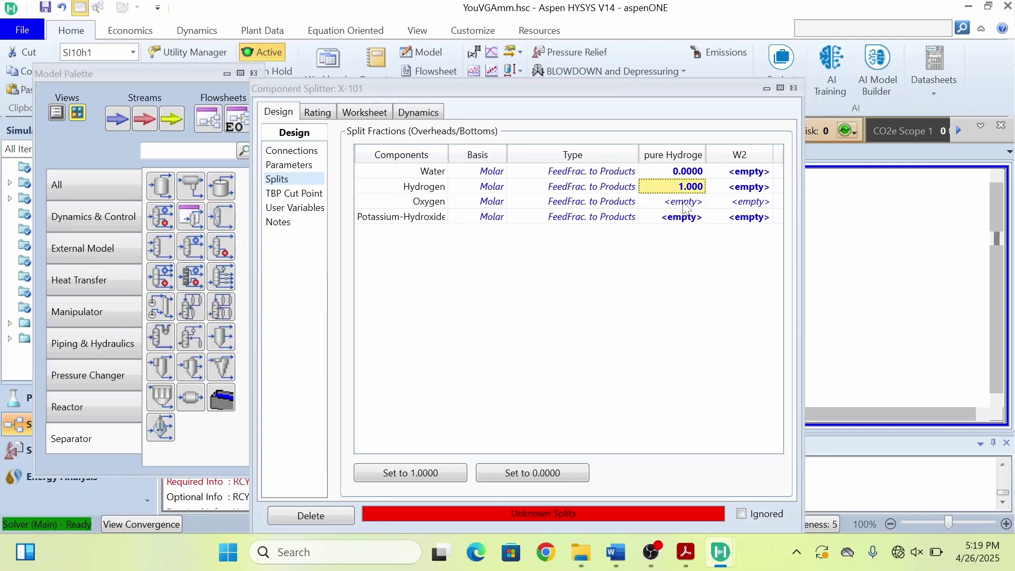
Set the pure Hydrogen split fractions of Potassium-Hydroxide and Oxygen to 0, and close the splitter window.
{"action": "left_click", "coordinate": [692, 221]}
{"action": "type", "text": "0"}
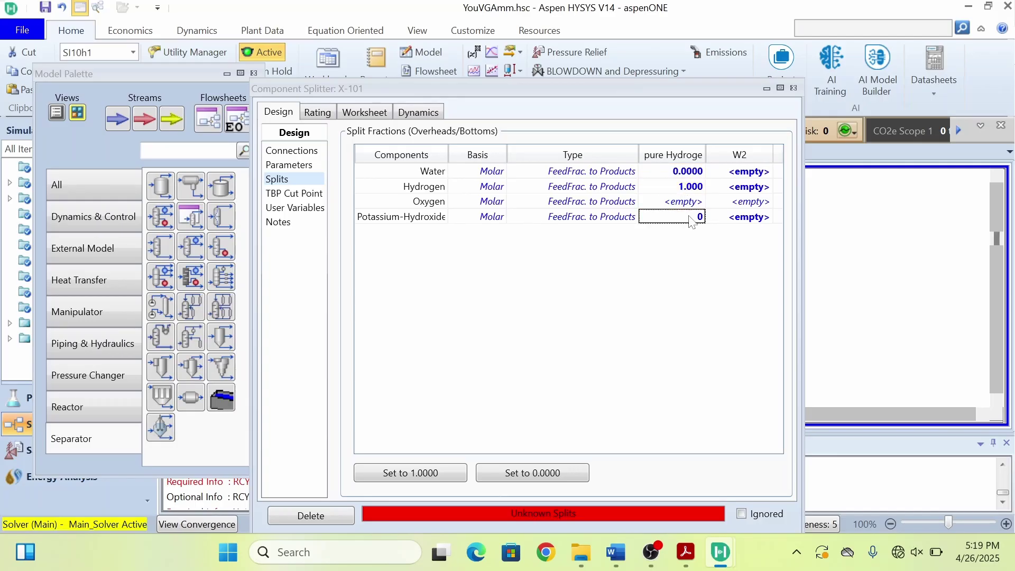
{"action": "key", "text": "Return"}
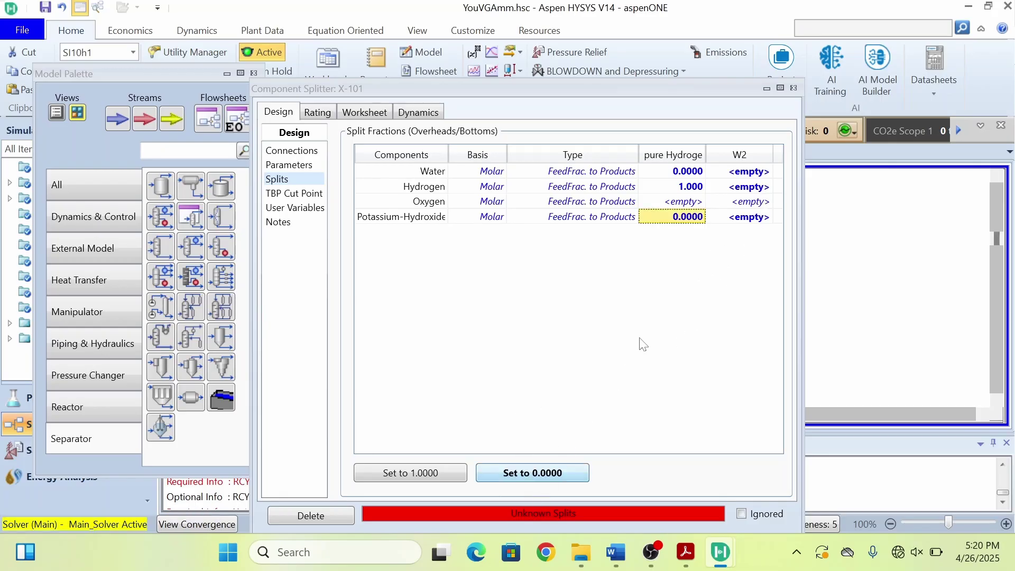
{"action": "left_click", "coordinate": [691, 206]}
{"action": "type", "text": "0"}
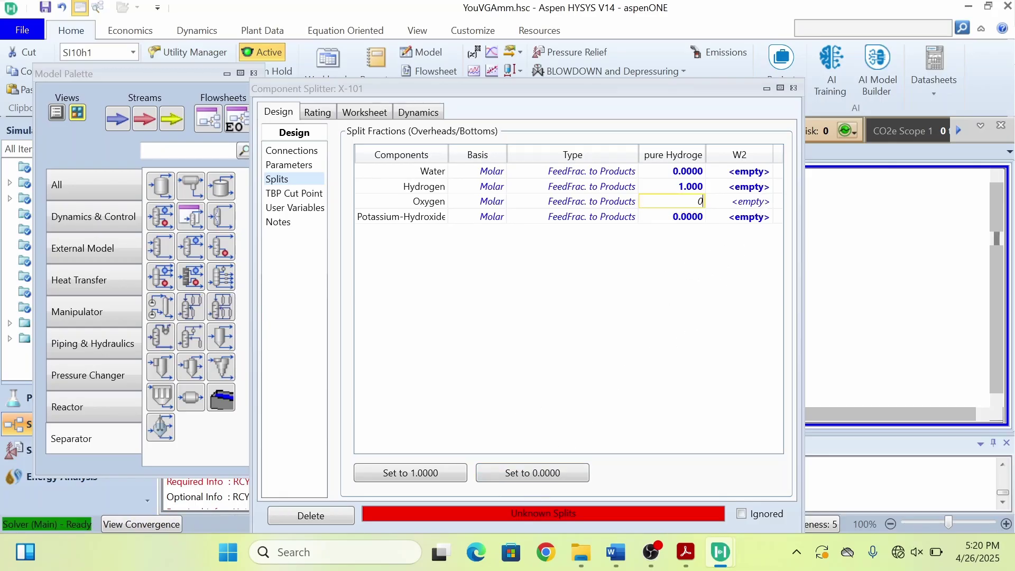
{"action": "key", "text": "Return"}
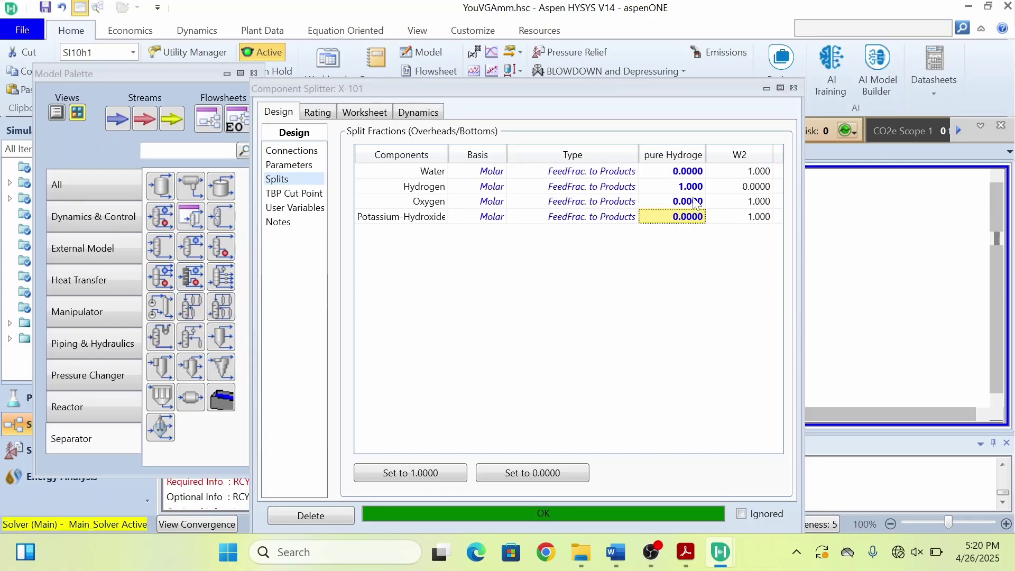
{"action": "left_click", "coordinate": [795, 87]}
{"action": "left_click", "coordinate": [786, 279]}
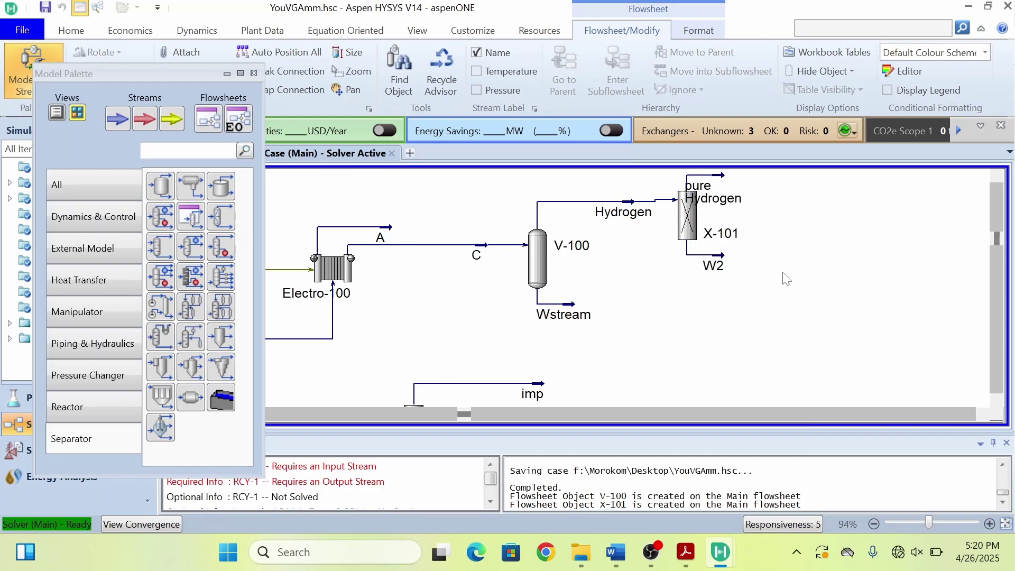
Move the pure Hydrogen and W2 outlet streams farther away from the component splitter to space out the flowsheet.
{"action": "scroll", "coordinate": [982, 178], "scroll_direction": "up", "scroll_amount": 2}
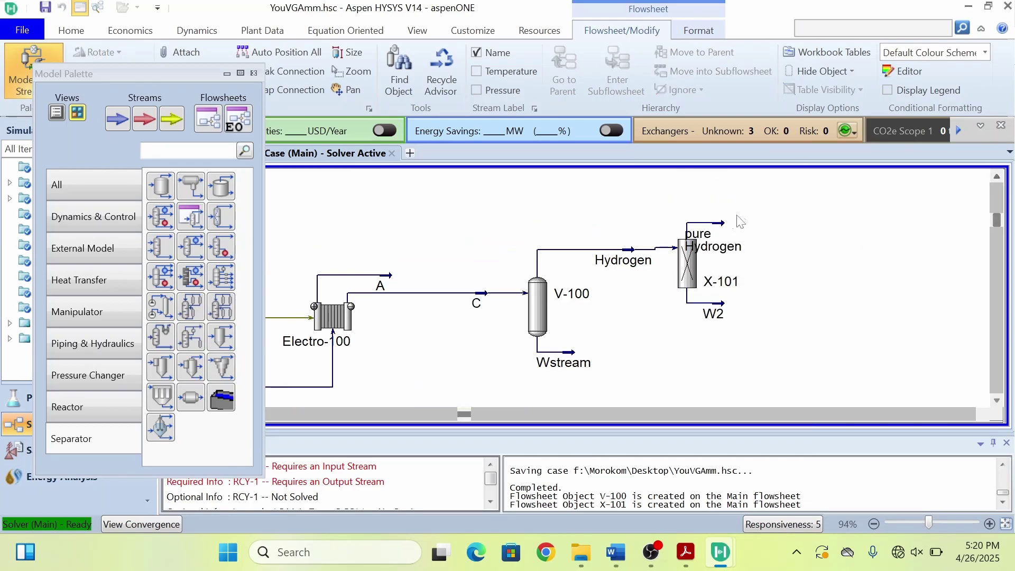
{"action": "left_click", "coordinate": [724, 227]}
{"action": "left_click_drag", "start_coordinate": [792, 210], "coordinate": [798, 218]}
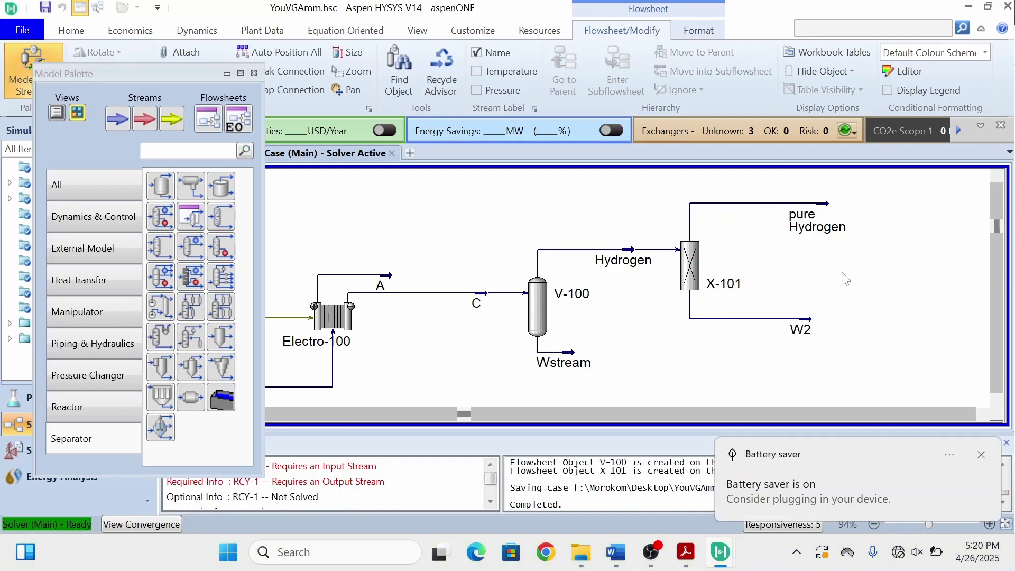
Open the pure Hydrogen stream, check its conditions such as temperature, pressure and molar flow, and close the stream window.
{"action": "mouse_move", "coordinate": [843, 204]}
{"action": "left_click", "coordinate": [824, 205]}
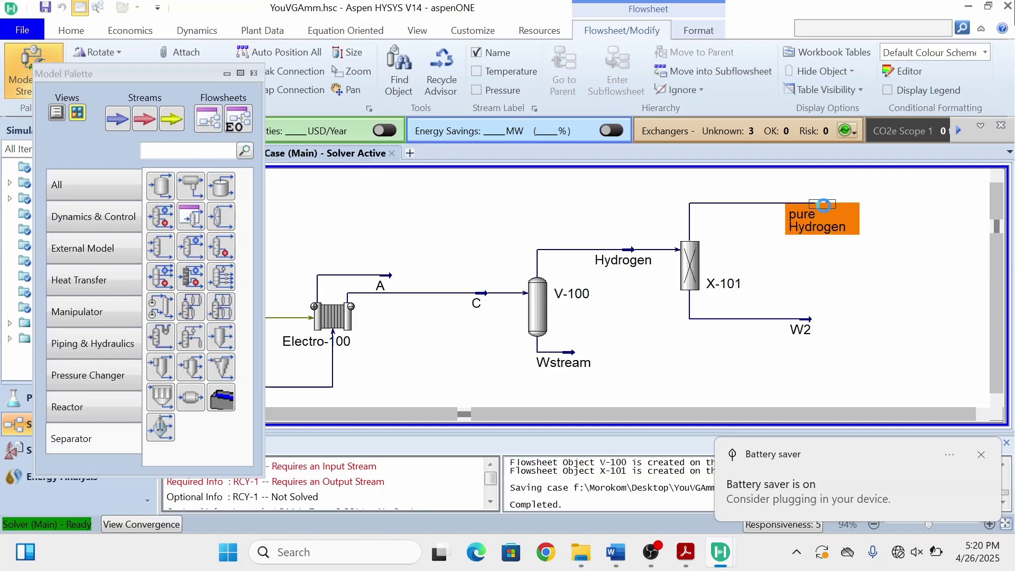
{"action": "double_click", "coordinate": [824, 207]}
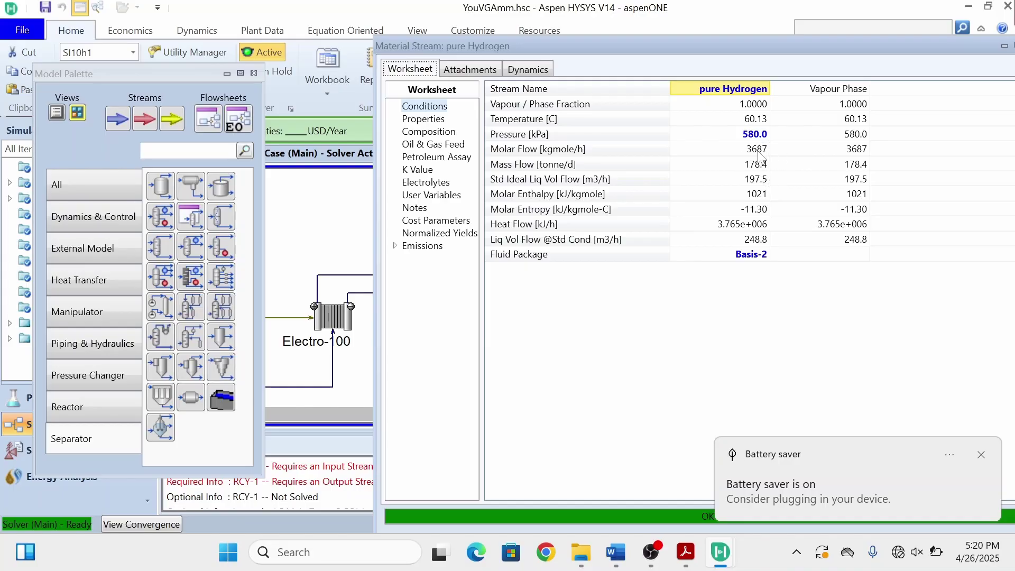
{"action": "mouse_move", "coordinate": [767, 156]}
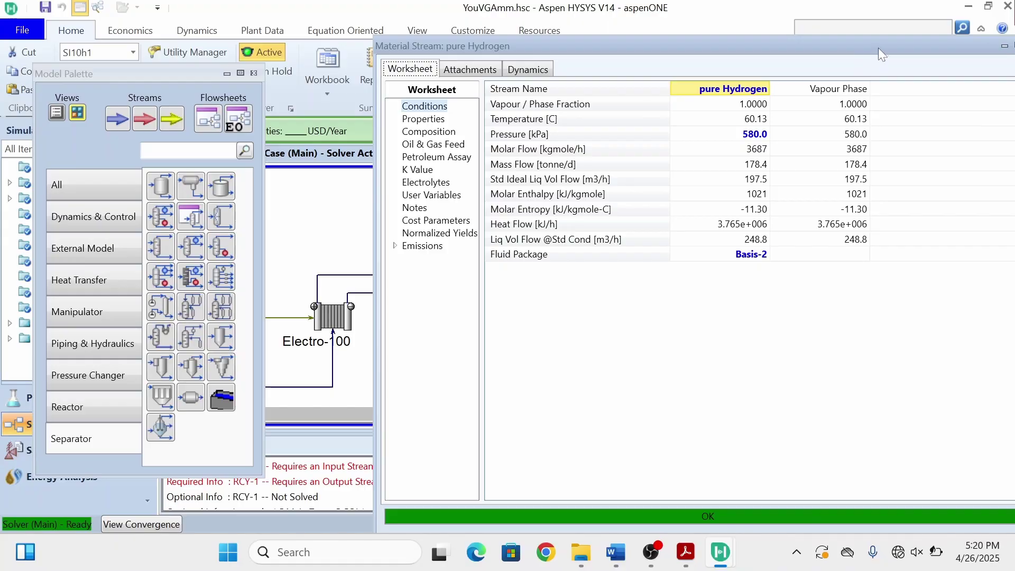
{"action": "left_click_drag", "start_coordinate": [881, 45], "coordinate": [716, 65]}
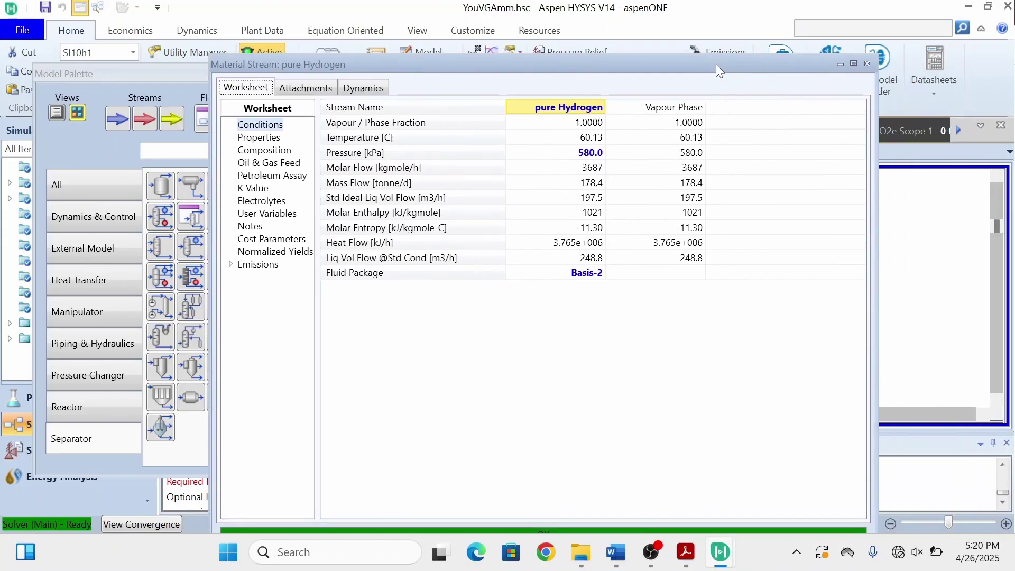
{"action": "left_click", "coordinate": [867, 62]}
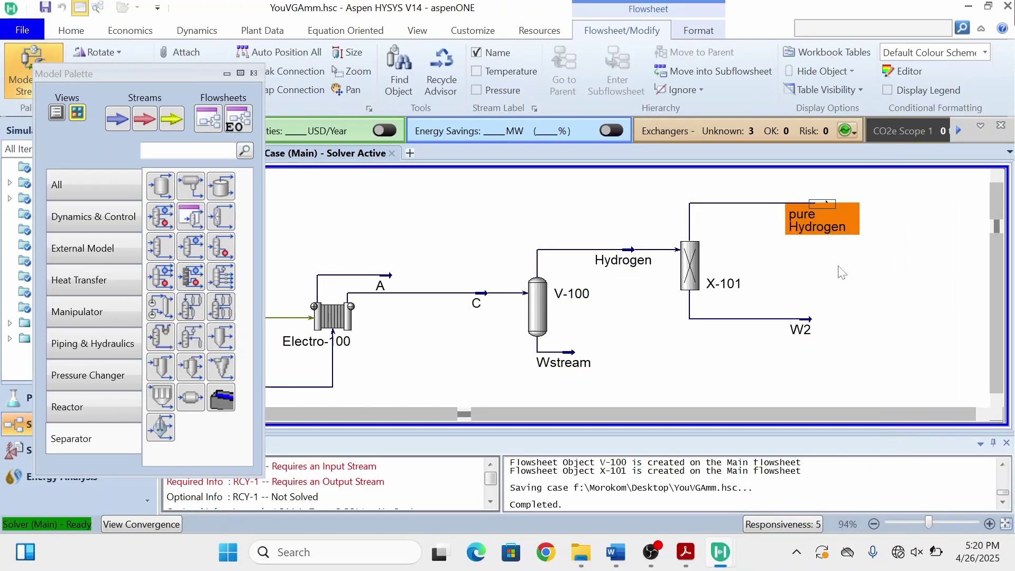
{"action": "left_click", "coordinate": [842, 273]}
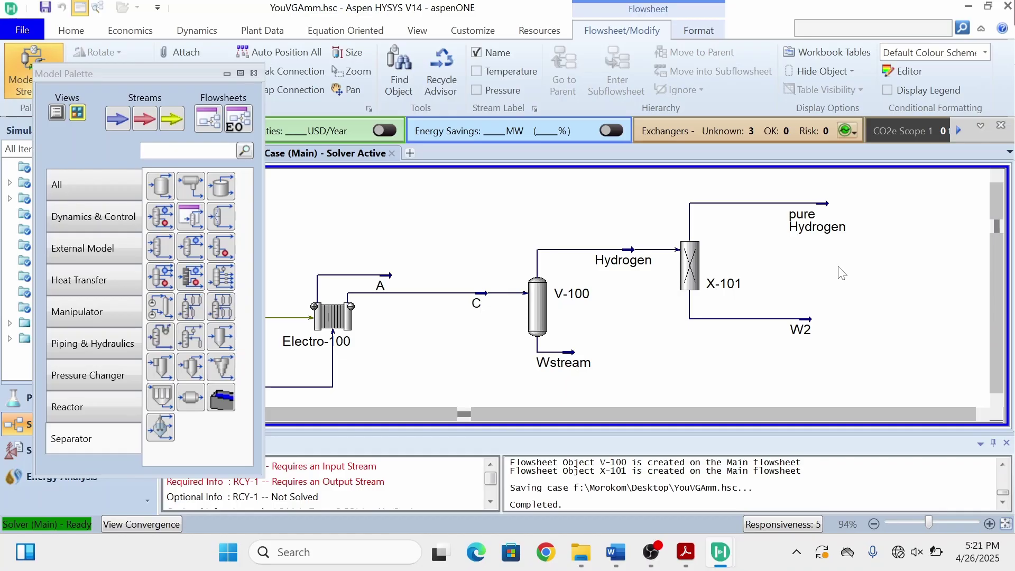
Close the model palette and bring the Pure Nitrogen section of the flowsheet into view.
{"action": "left_click", "coordinate": [254, 73]}
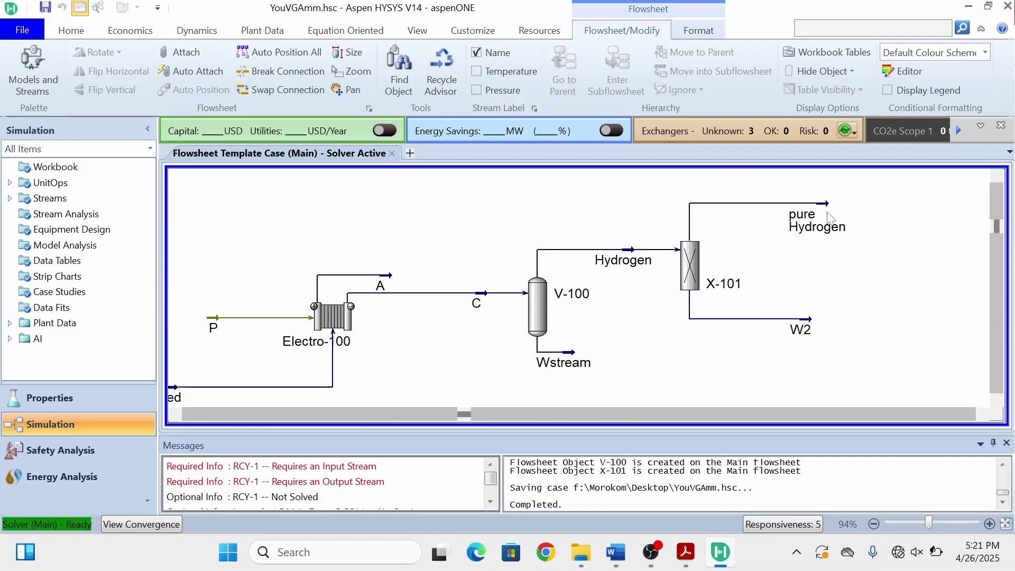
{"action": "mouse_move", "coordinate": [829, 215]}
{"action": "left_click", "coordinate": [998, 400]}
{"action": "scroll", "coordinate": [997, 401], "scroll_direction": "down", "scroll_amount": 4}
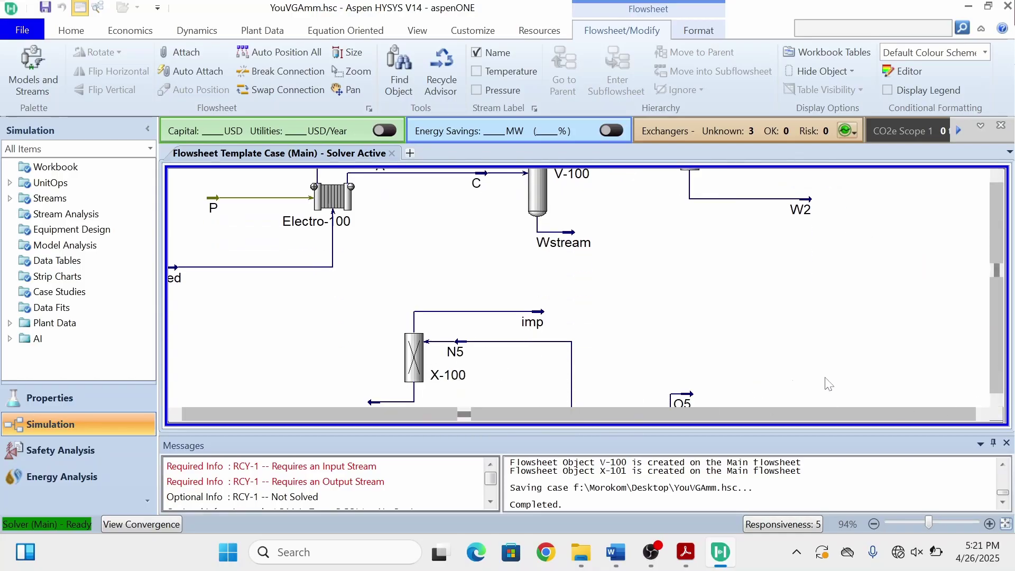
{"action": "left_click", "coordinate": [997, 402]}
{"action": "left_click", "coordinate": [997, 402]}
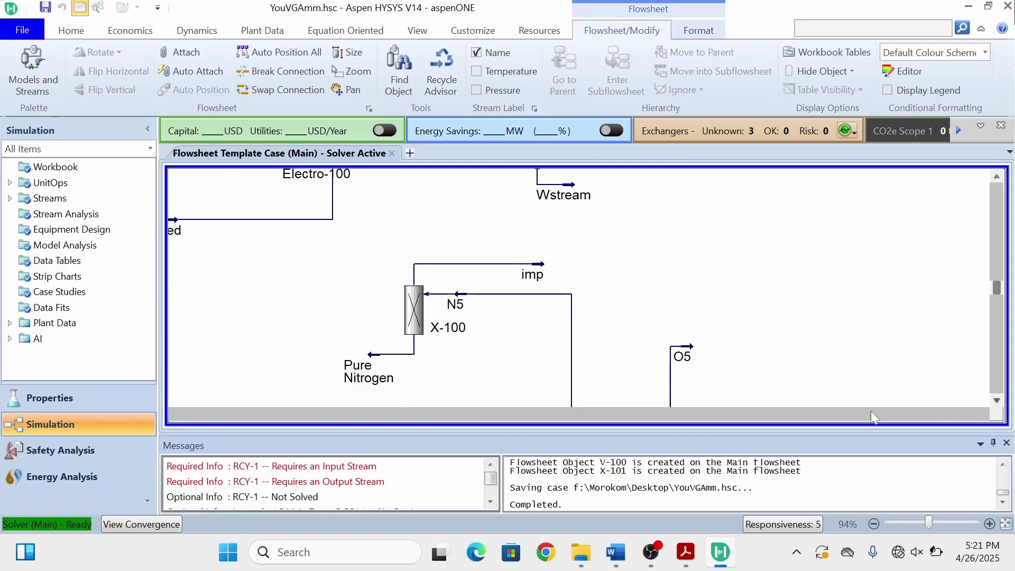